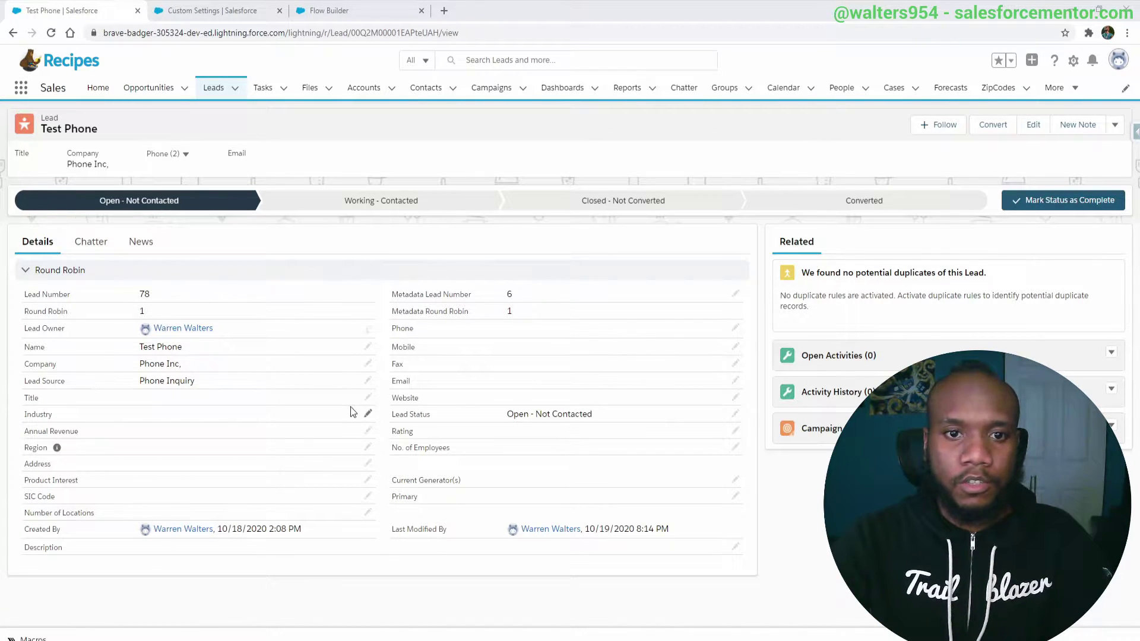
Review the Test Phone lead's source options, the Auto Number custom setting and the flow.
click(368, 380)
click(270, 379)
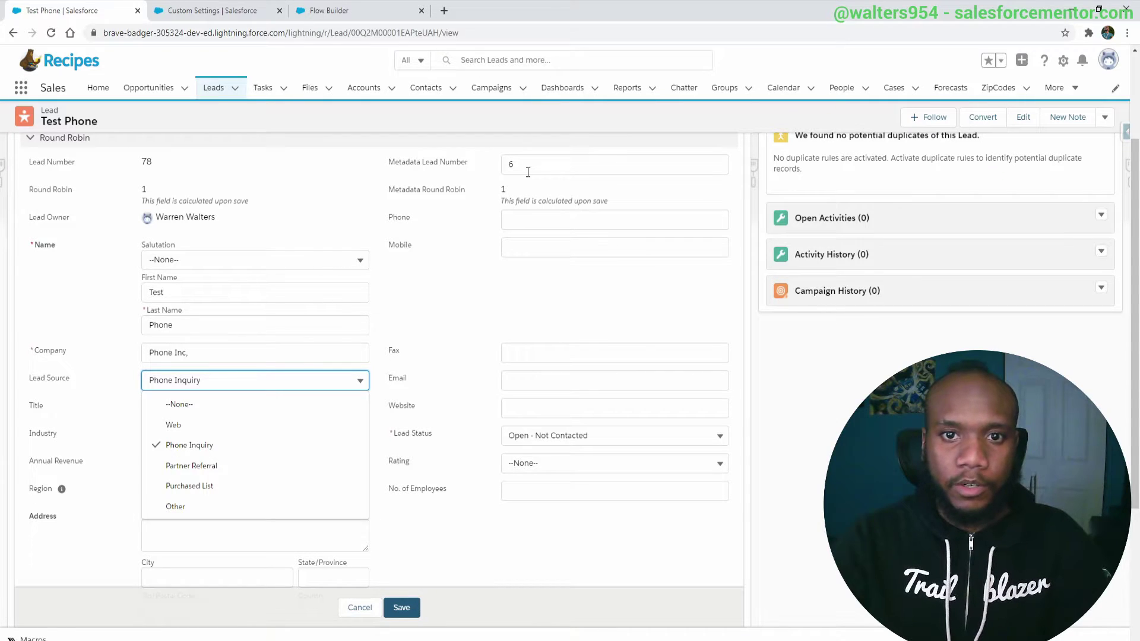
click(171, 18)
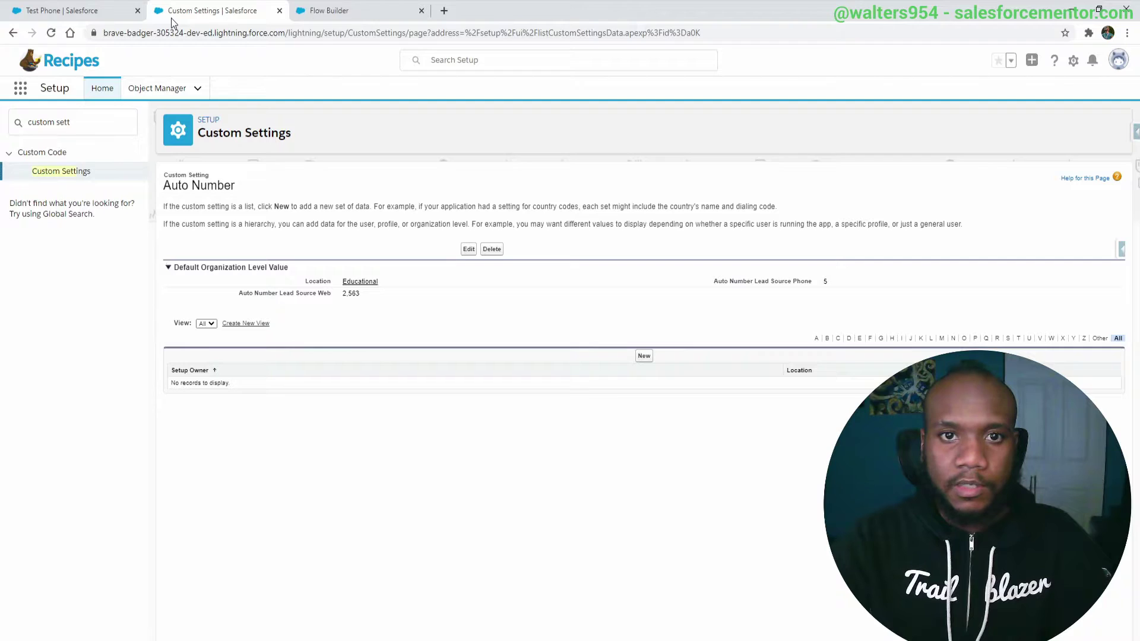
click(325, 13)
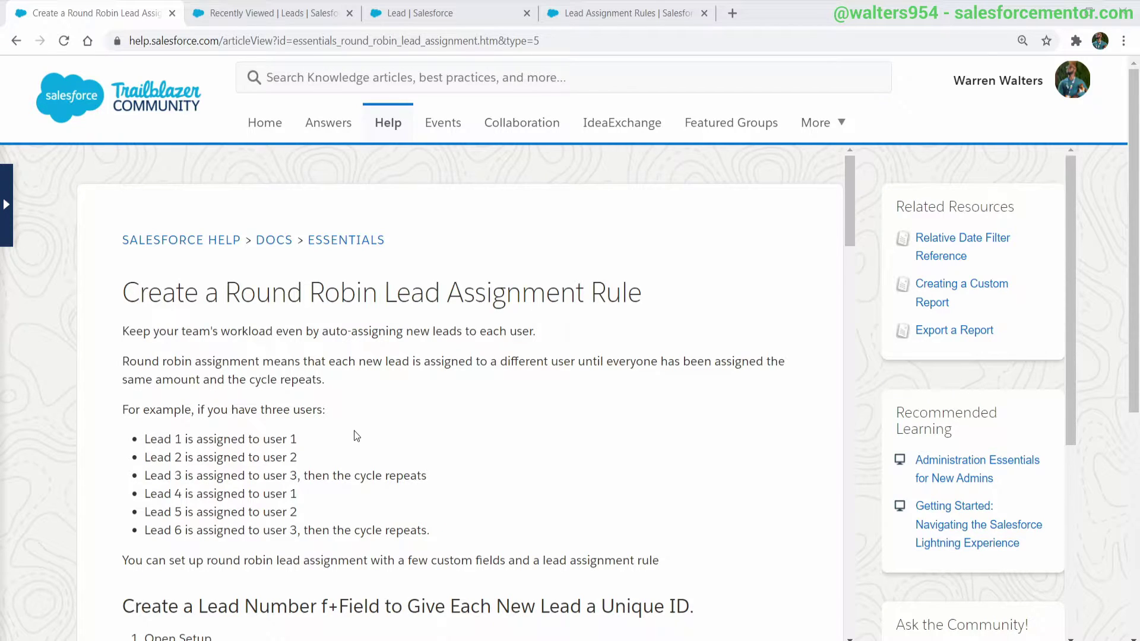
Read the help article on creating a round robin lead assignment rule, covering its fields, formula and rule entries.
scroll(303, 448, down, 4)
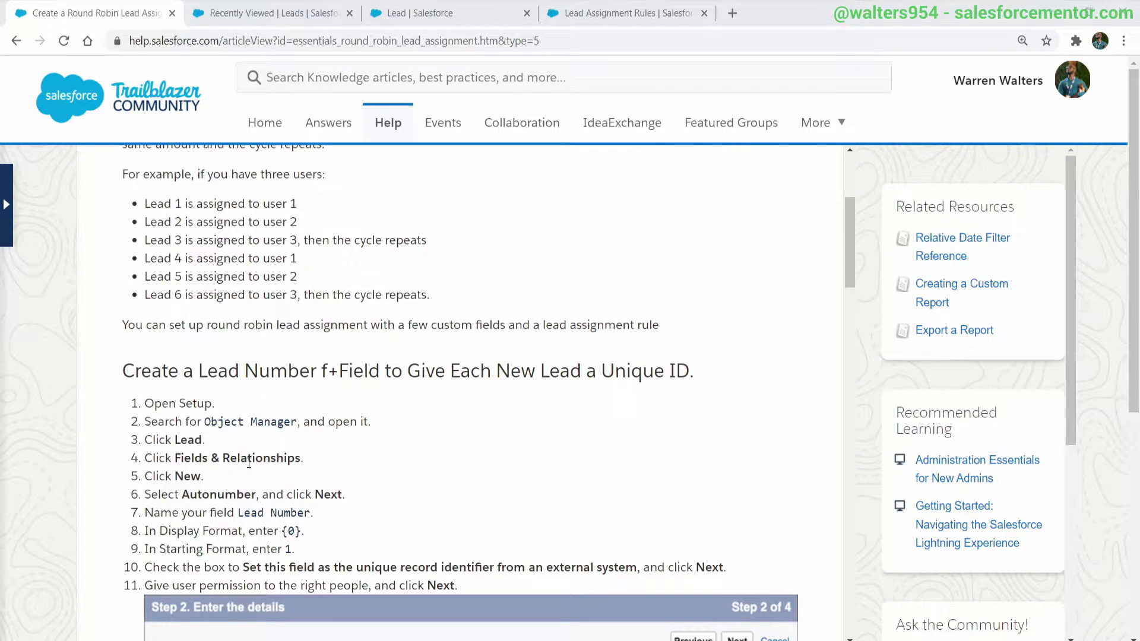
scroll(249, 462, down, 8)
scroll(153, 473, down, 4)
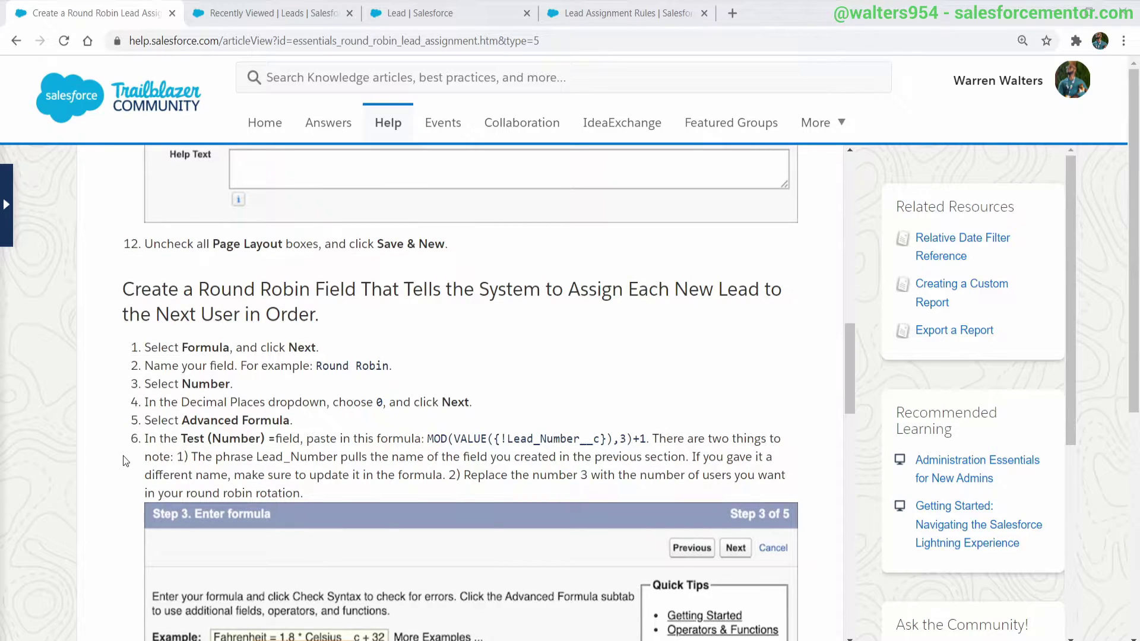
scroll(284, 409, down, 7)
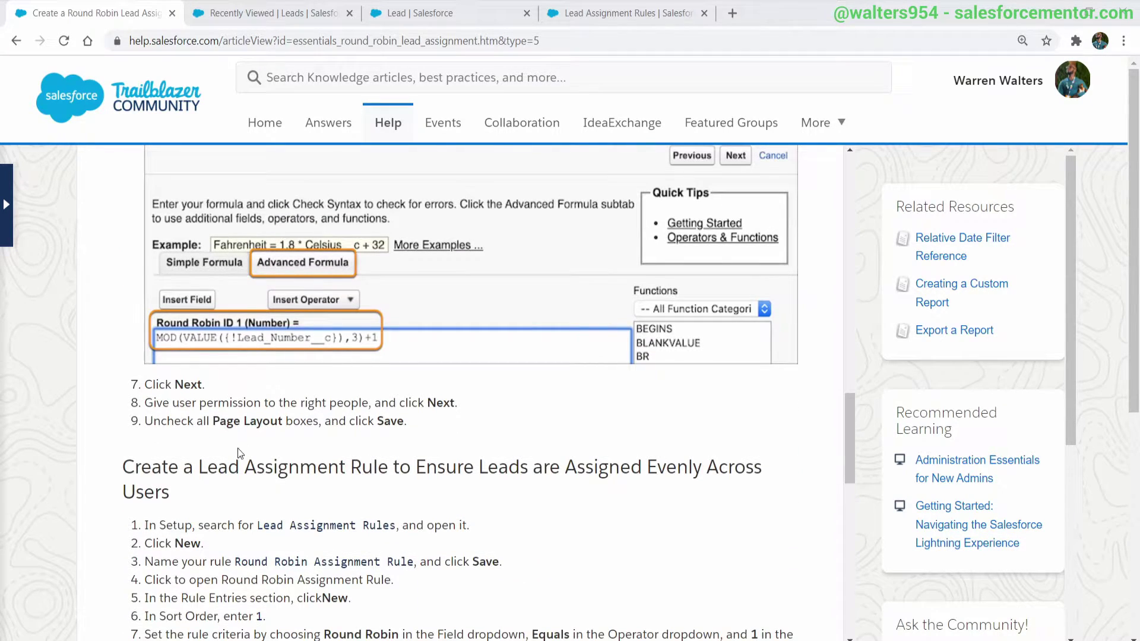
scroll(238, 452, down, 7)
scroll(240, 454, down, 1)
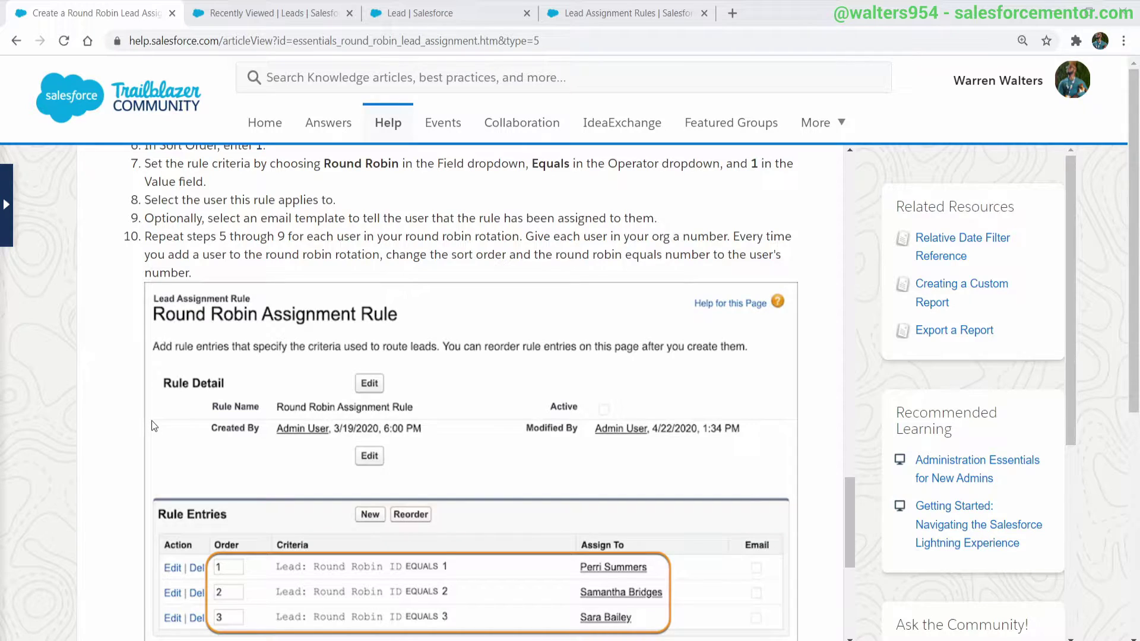
scroll(153, 427, down, 5)
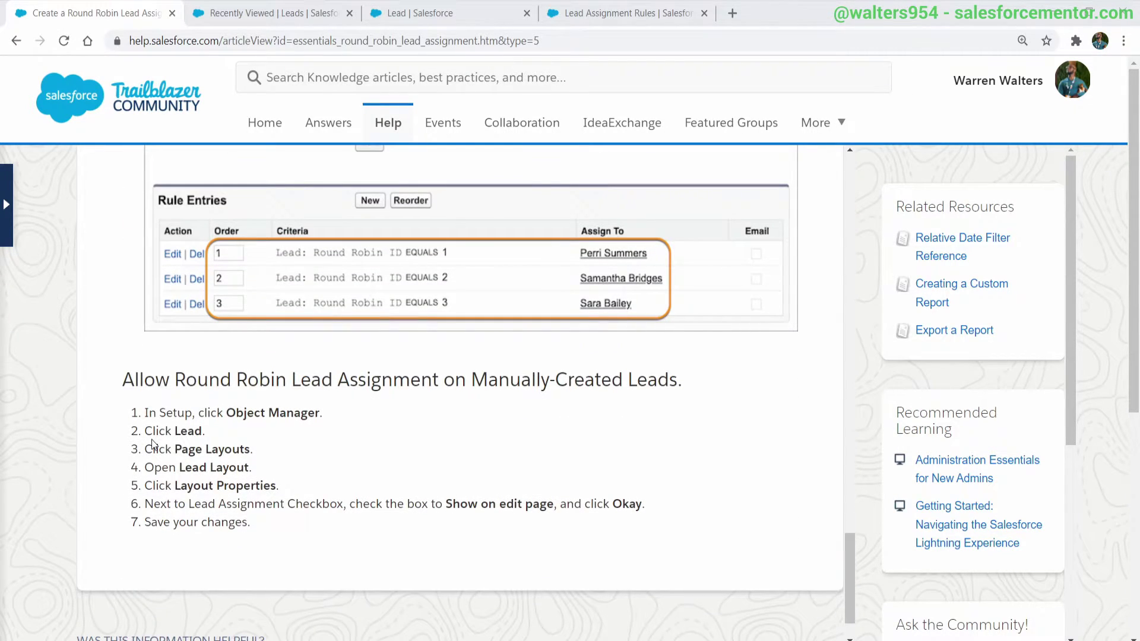
scroll(154, 444, up, 20)
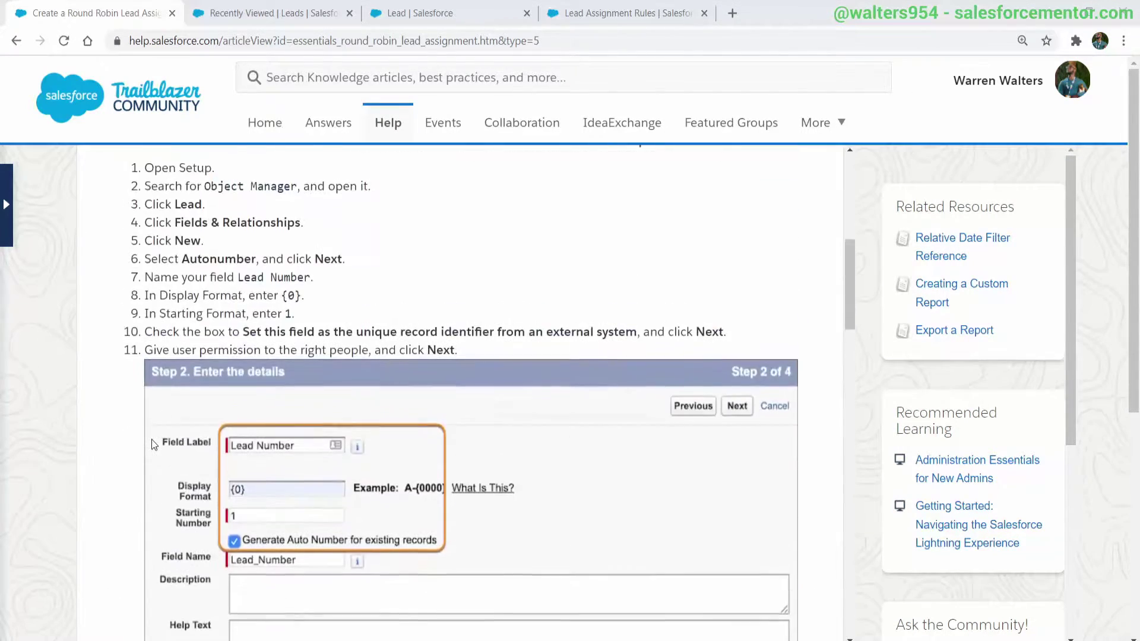
scroll(152, 439, up, 10)
Start a new lead with first name Test and last name Tester.
click(270, 13)
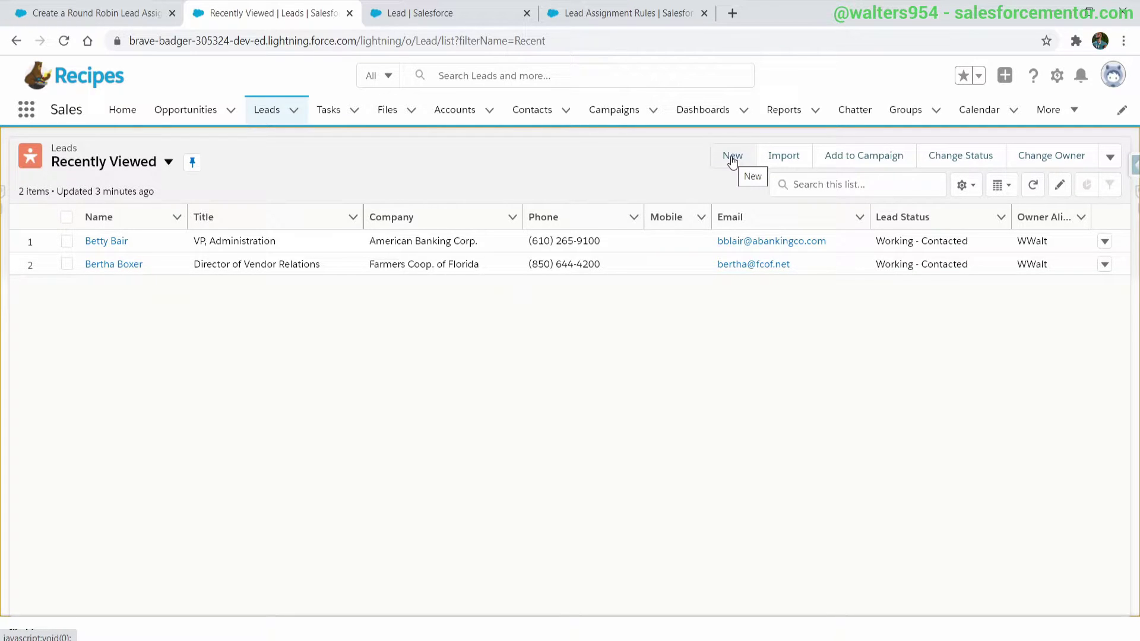
click(732, 157)
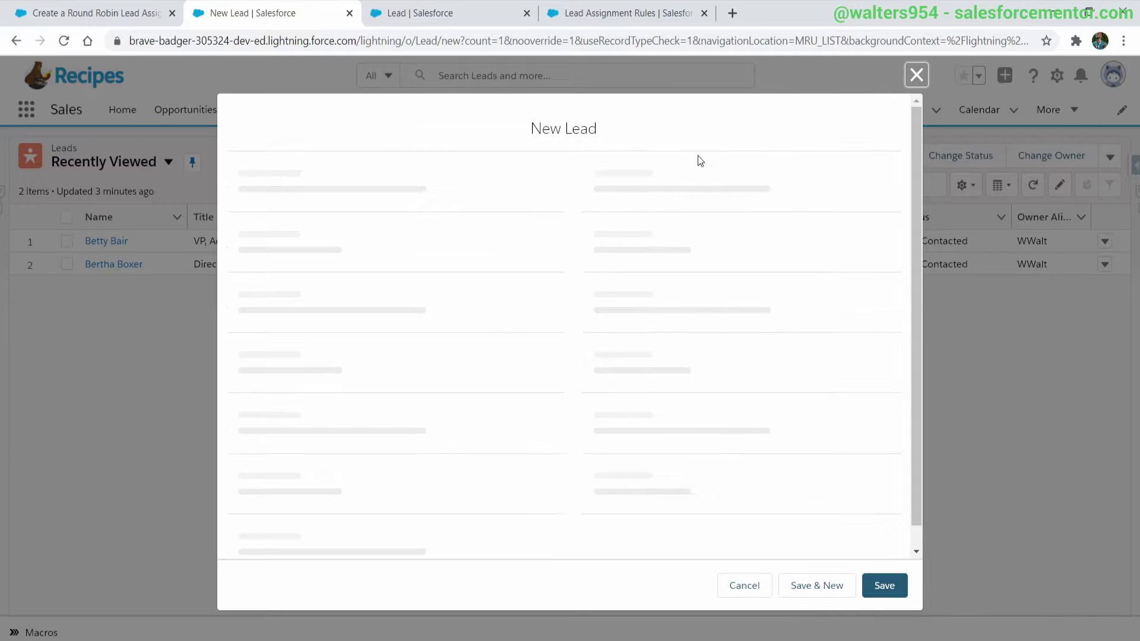
click(376, 374)
text(Test)
key(Tab)
text(Tesre)
key(BackSpace)
key(BackSpace)
text(ter)
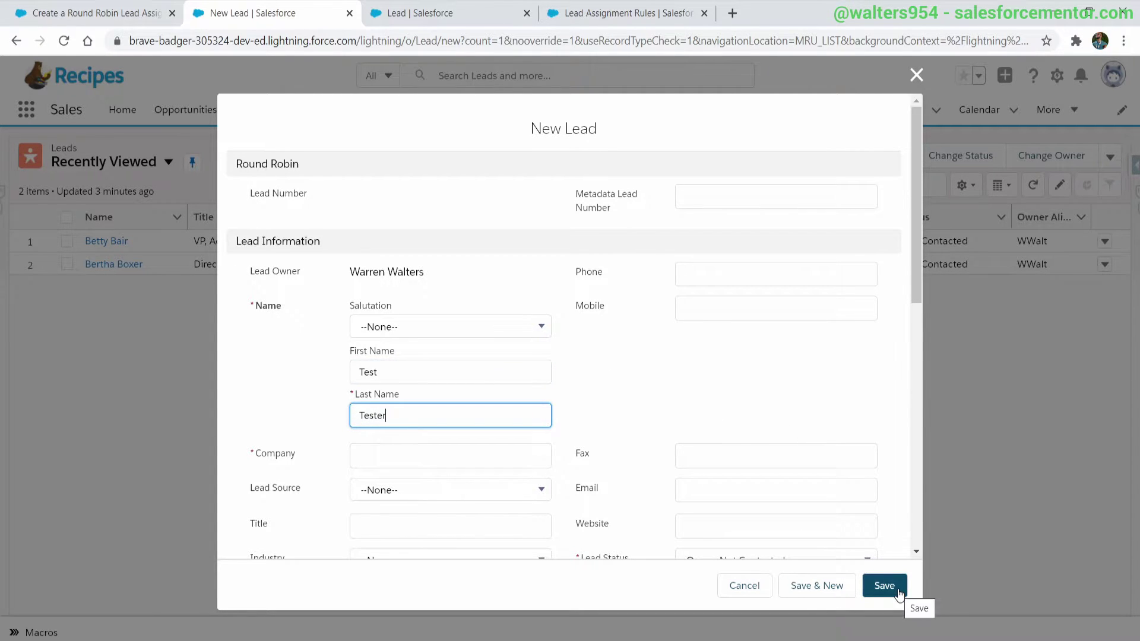
Set the new lead's company to Test Inc. and save the record.
scroll(789, 474, down, 3)
click(381, 295)
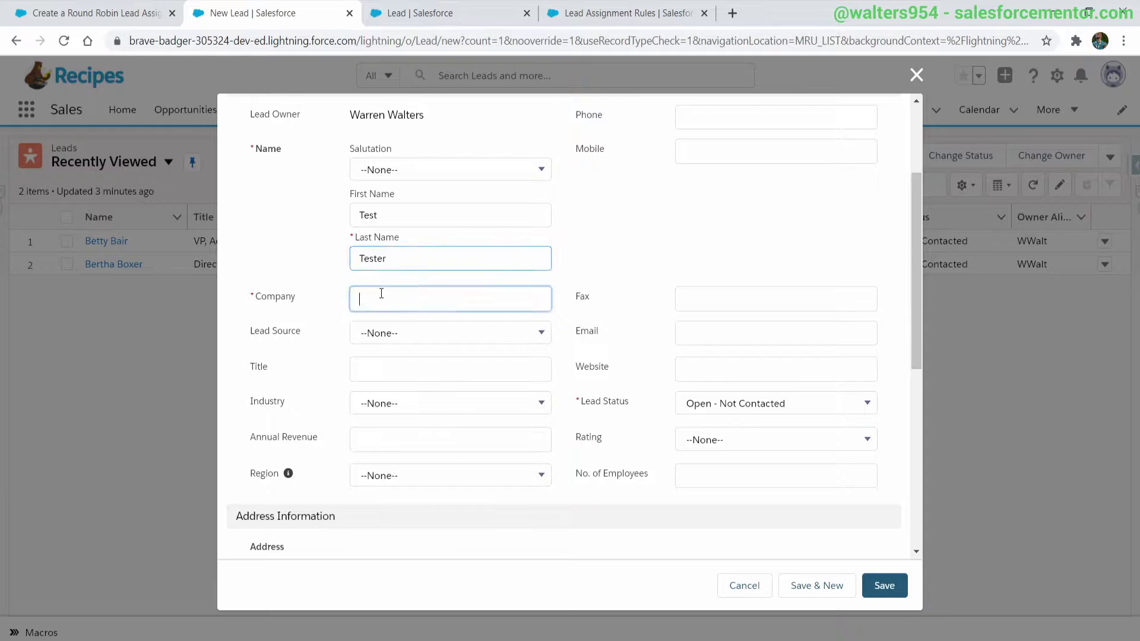
text(Test Inc)
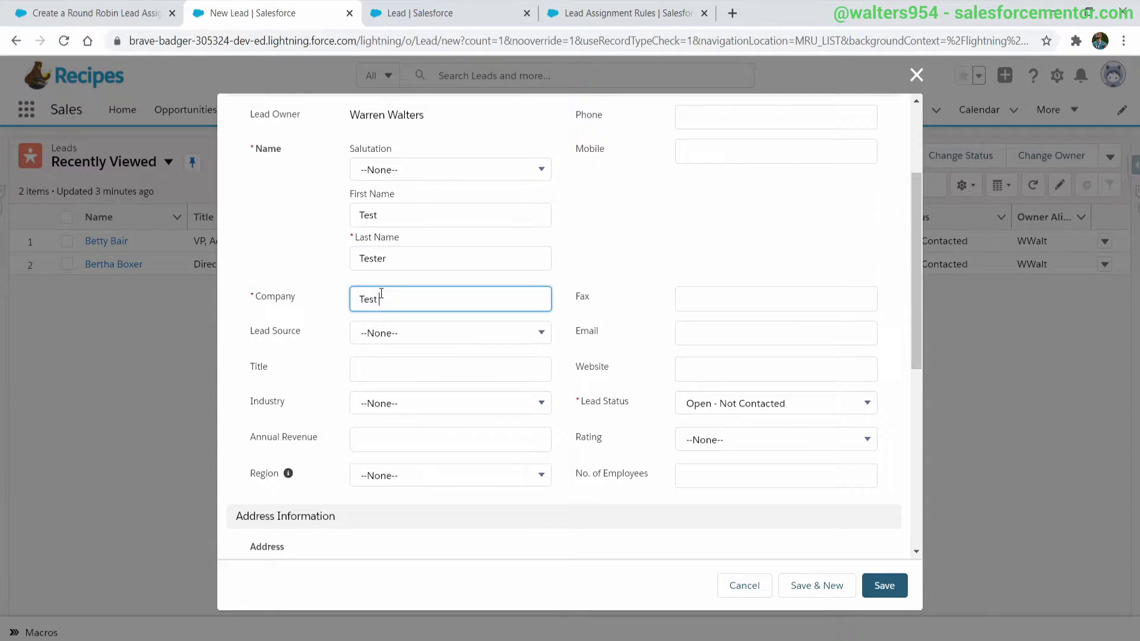
text(.)
click(898, 584)
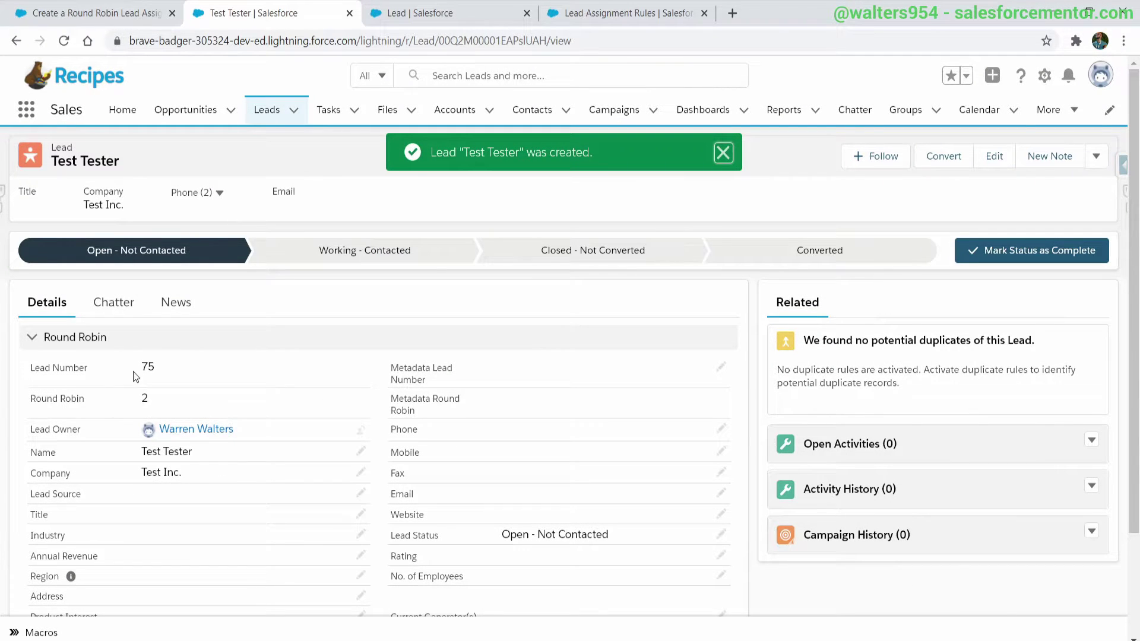
Examine the Lead Number and Round Robin values on the new lead and open Setup alongside it.
drag(141, 368, 170, 377)
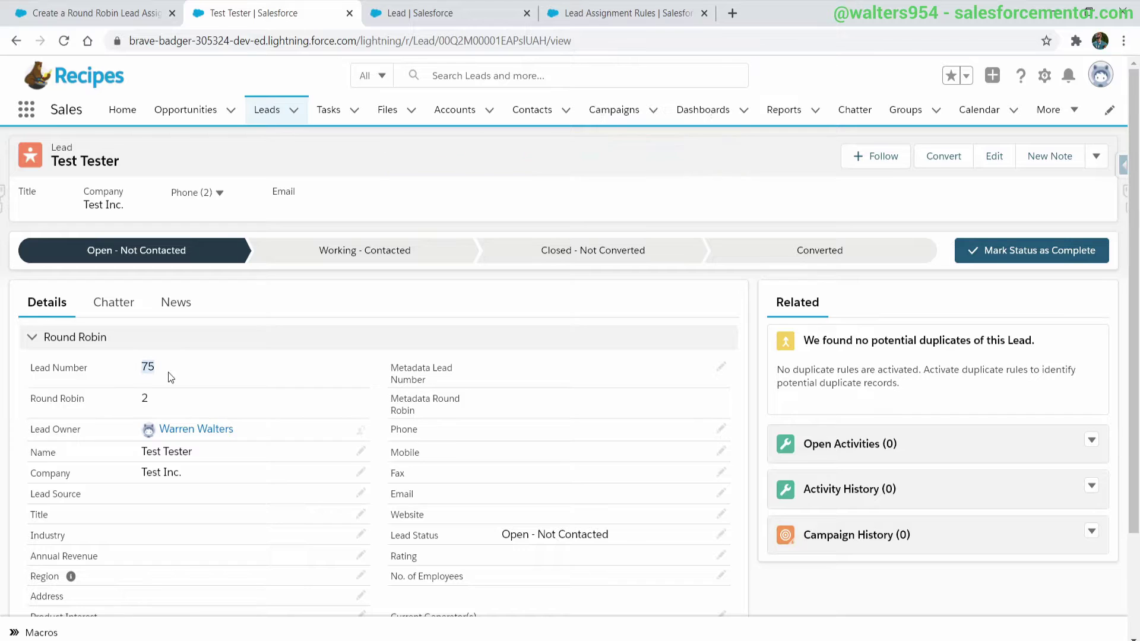
click(144, 397)
click(159, 398)
click(1044, 75)
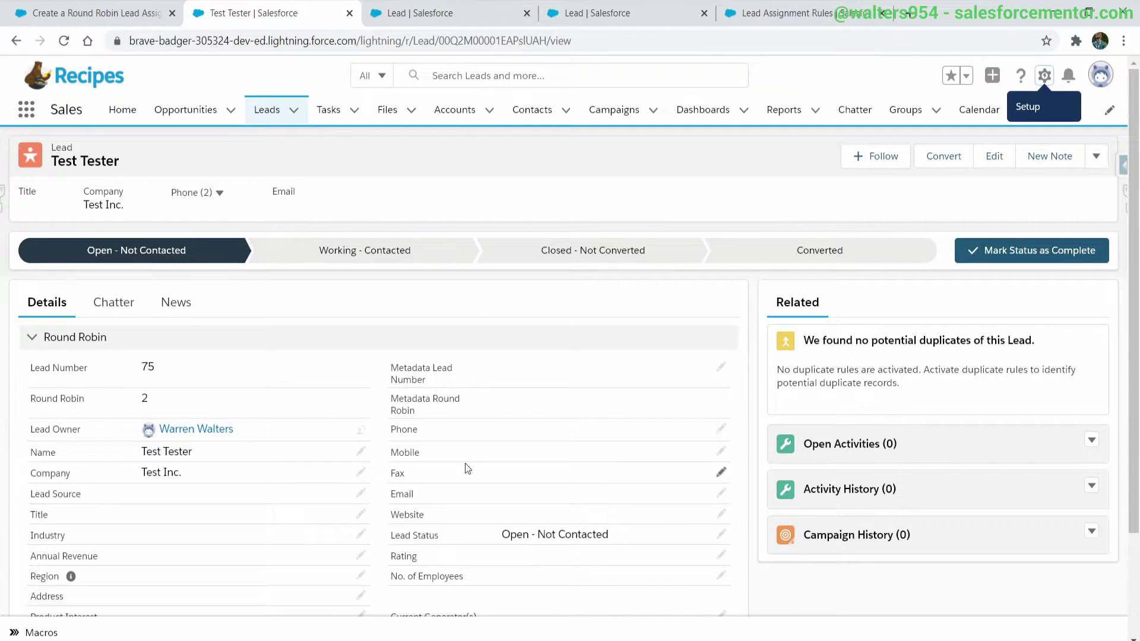
click(87, 409)
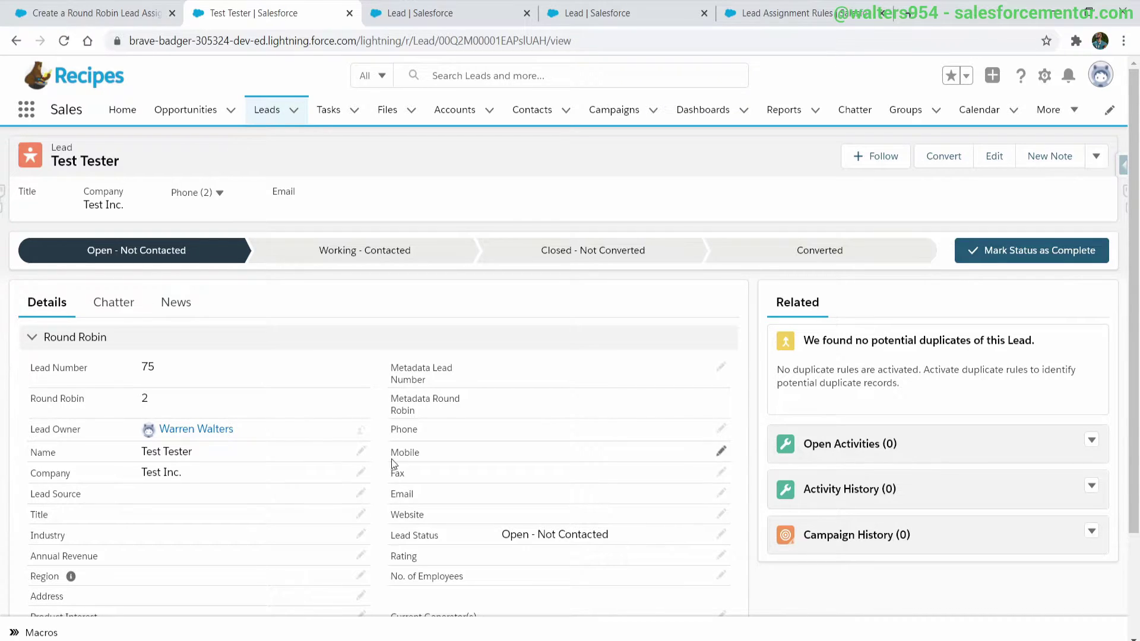
Set the Test Tester lead's Lead Source to Web and save the record.
click(360, 494)
click(300, 502)
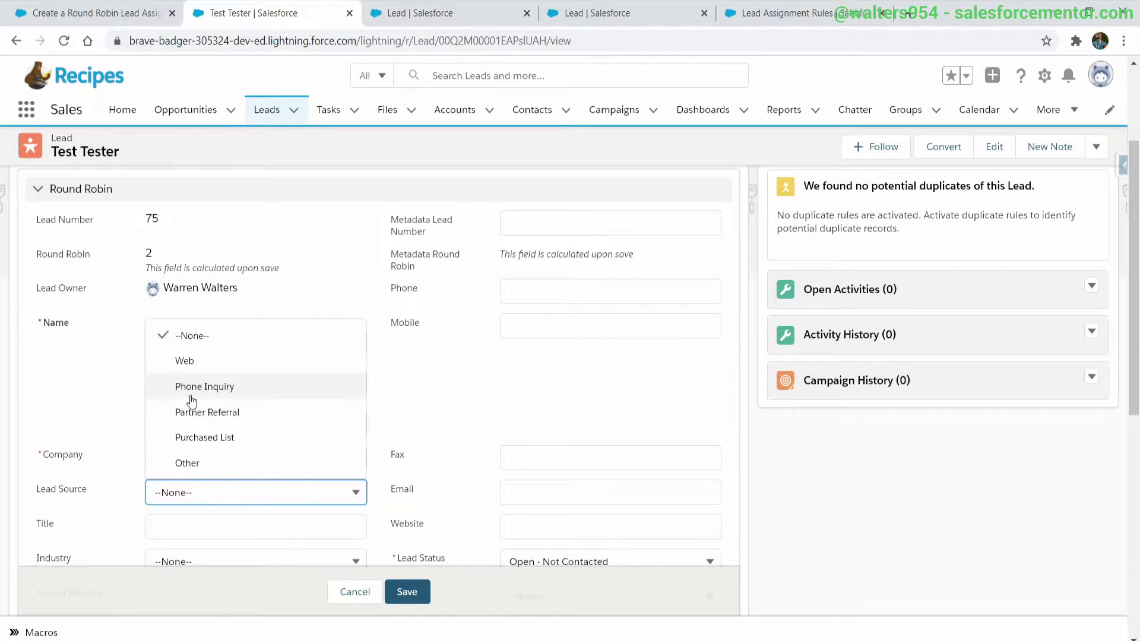
click(191, 371)
click(401, 593)
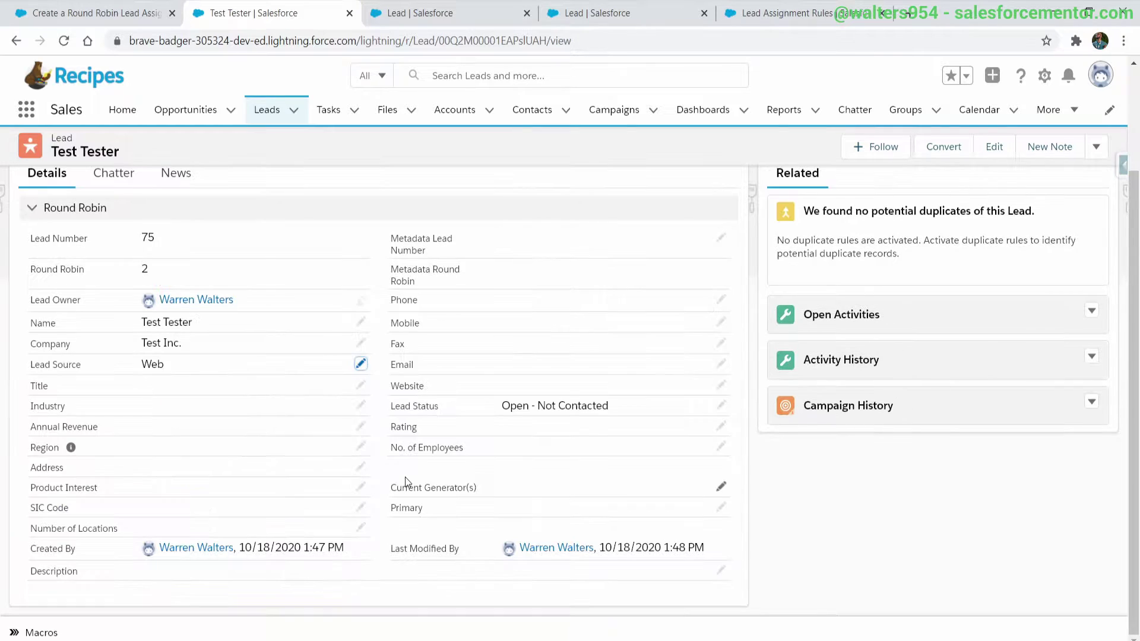
Compare the lead's Lead Number and Round Robin fields with the Metadata Lead Number field.
scroll(408, 480, down, 2)
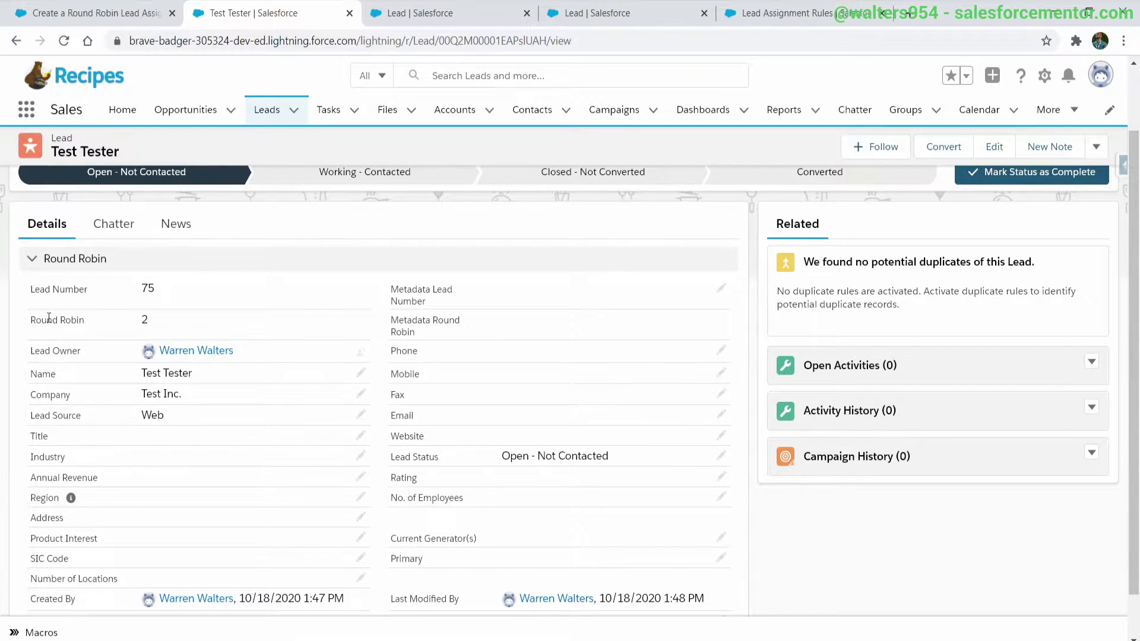
drag(152, 290, 87, 300)
click(137, 325)
scroll(372, 300, up, 1)
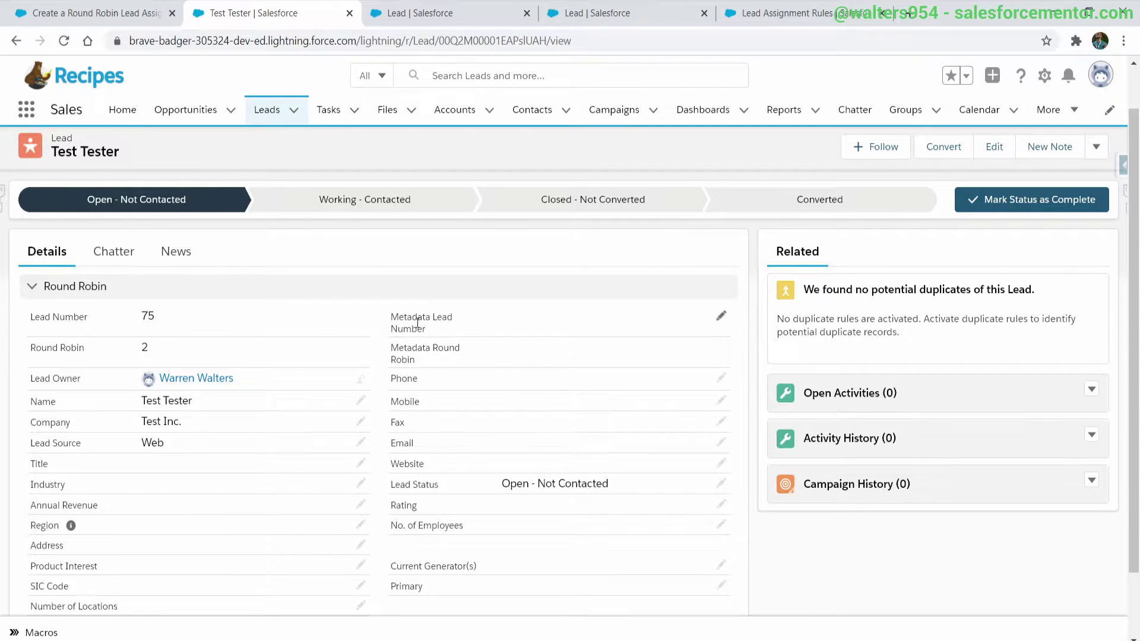
drag(405, 327, 427, 329)
click(425, 326)
Set the lead's Metadata Lead Number to 1 and save the record.
click(721, 320)
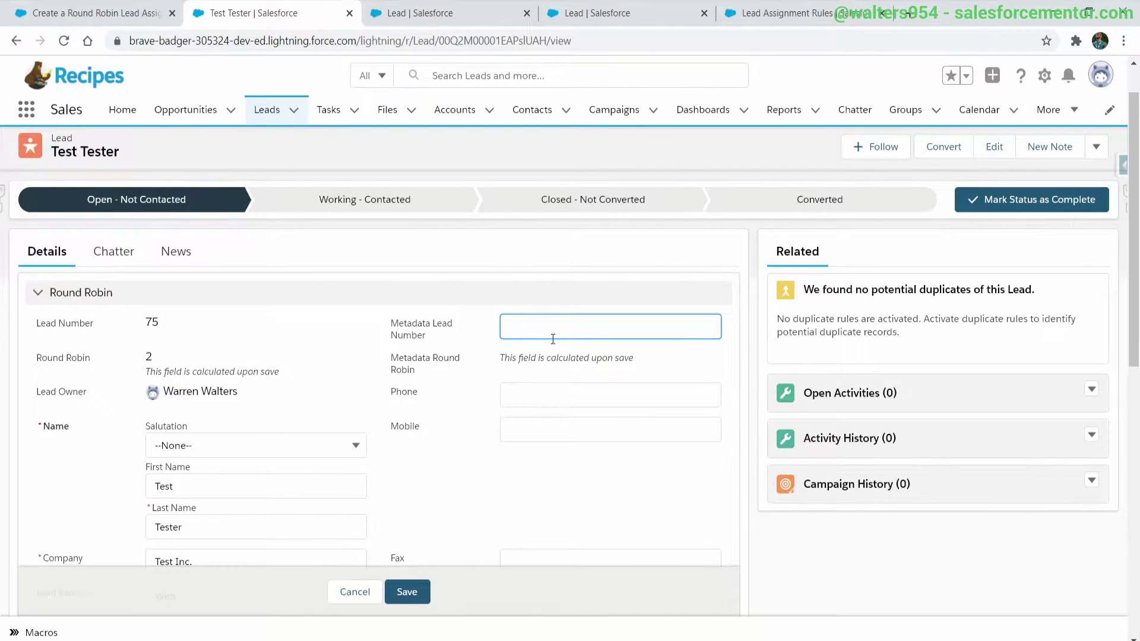
scroll(158, 439, down, 3)
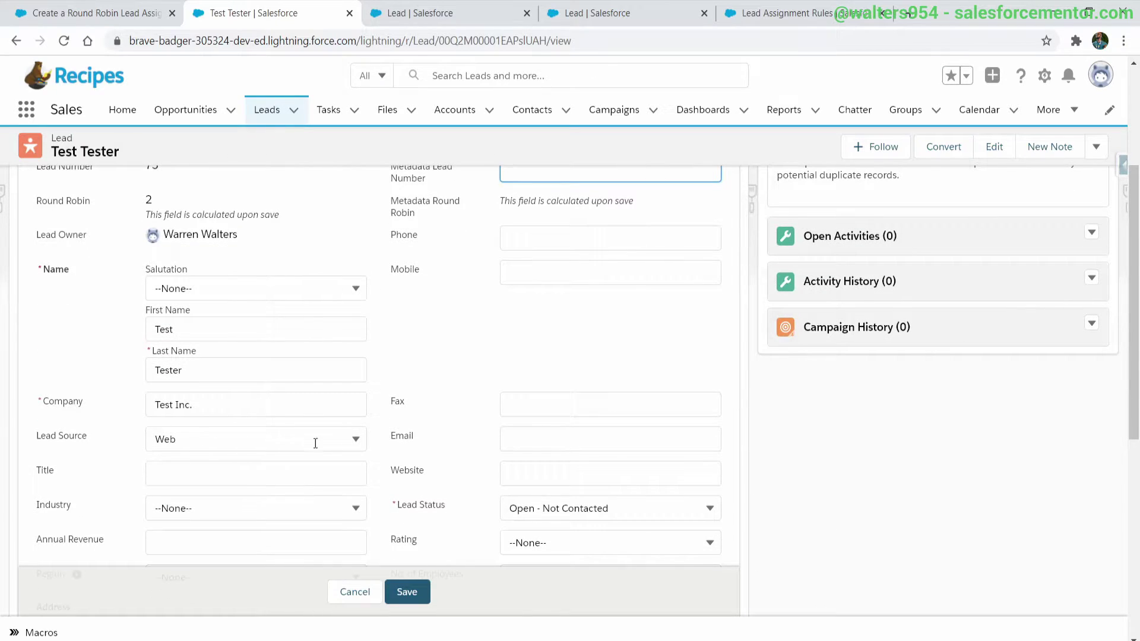
scroll(294, 442, up, 2)
text(2)
key(BackSpace)
text(1)
click(407, 591)
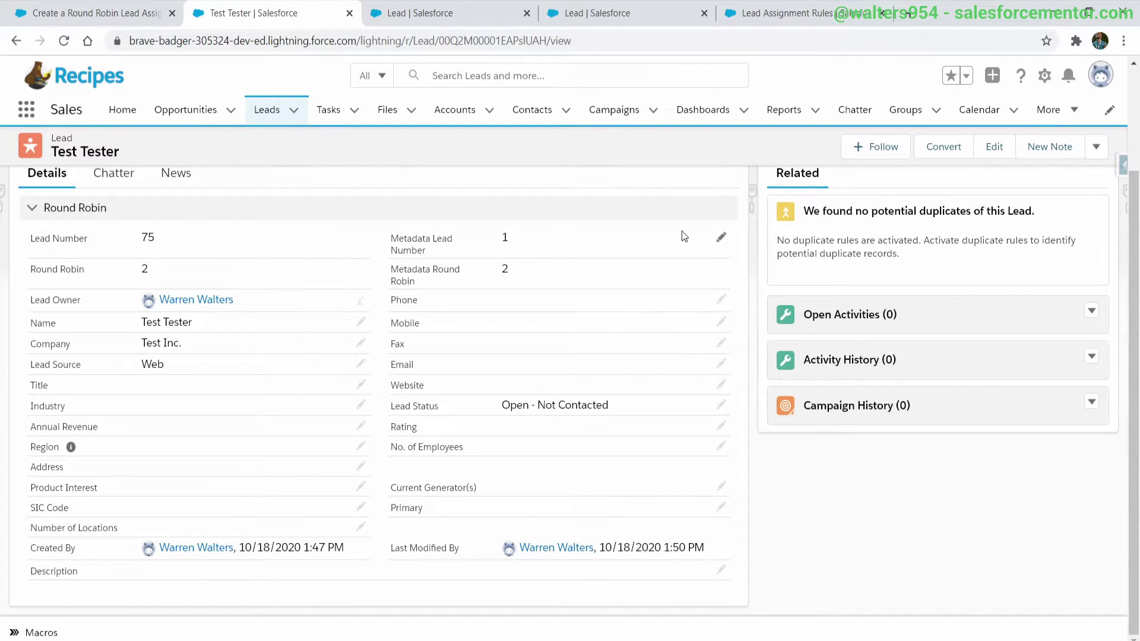
Change the lead's Lead Source to Phone Inquiry, set its Metadata Lead Number to 4 and save.
click(721, 237)
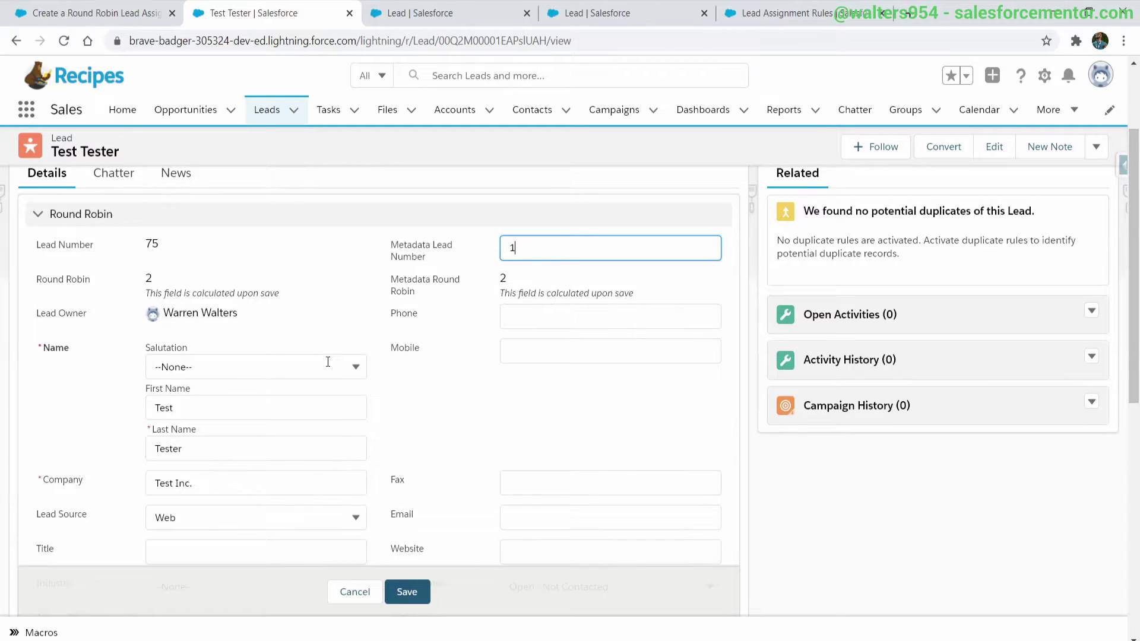
click(237, 518)
click(196, 409)
click(552, 248)
key(BackSpace)
text(4)
key(Return)
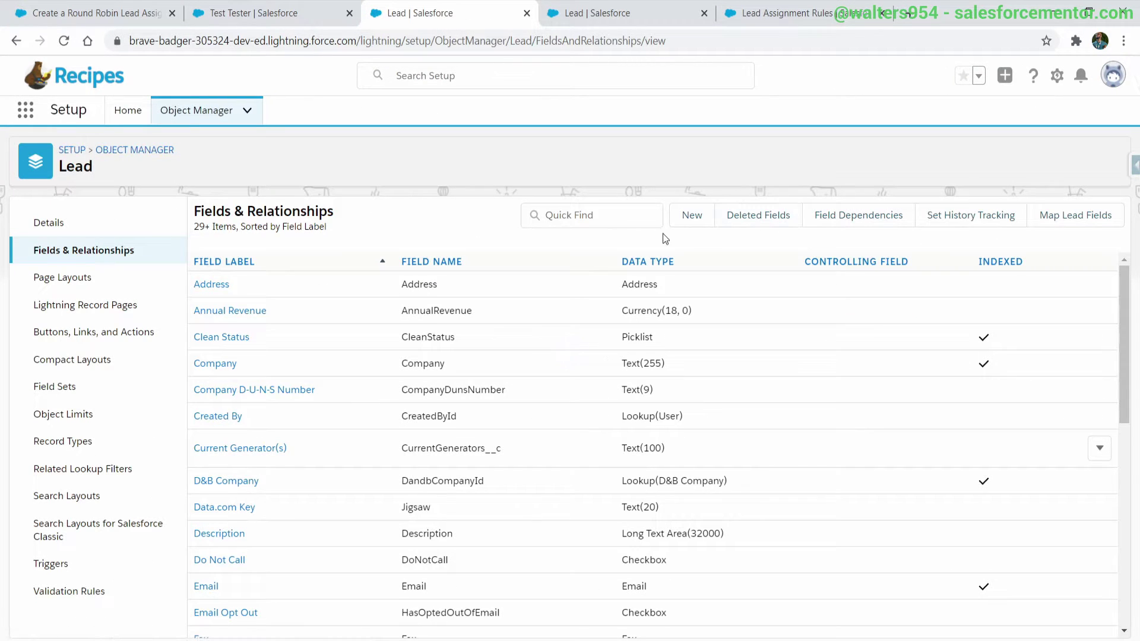
Search the Lead object's fields for "metadata" and open Metadata Round Robin to examine its formula.
click(624, 221)
text(metadata)
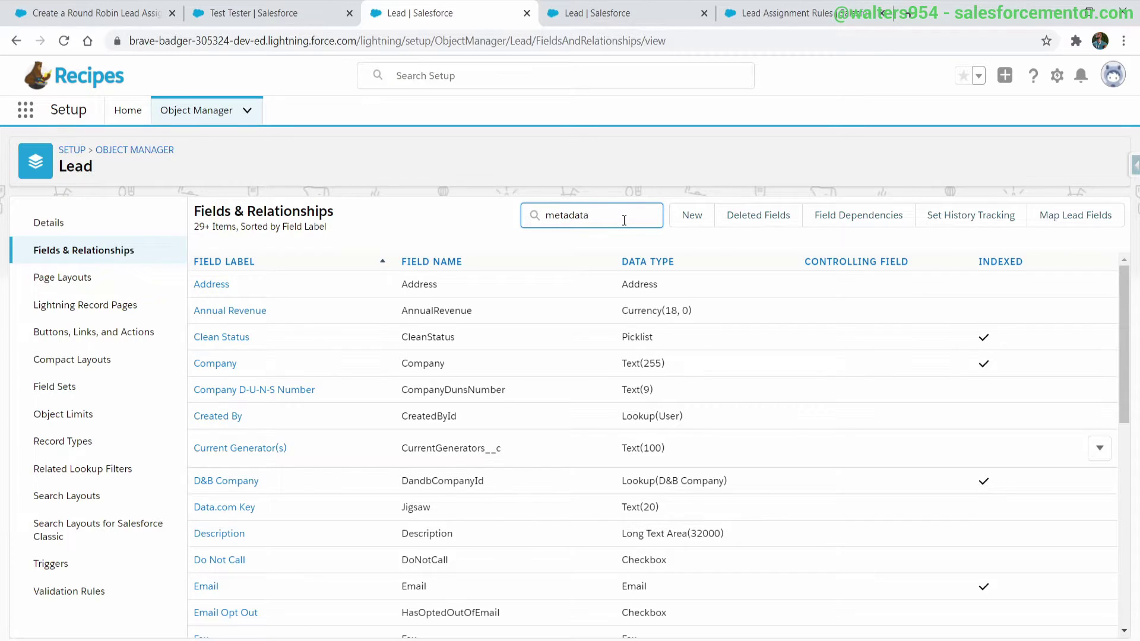
drag(617, 287, 736, 288)
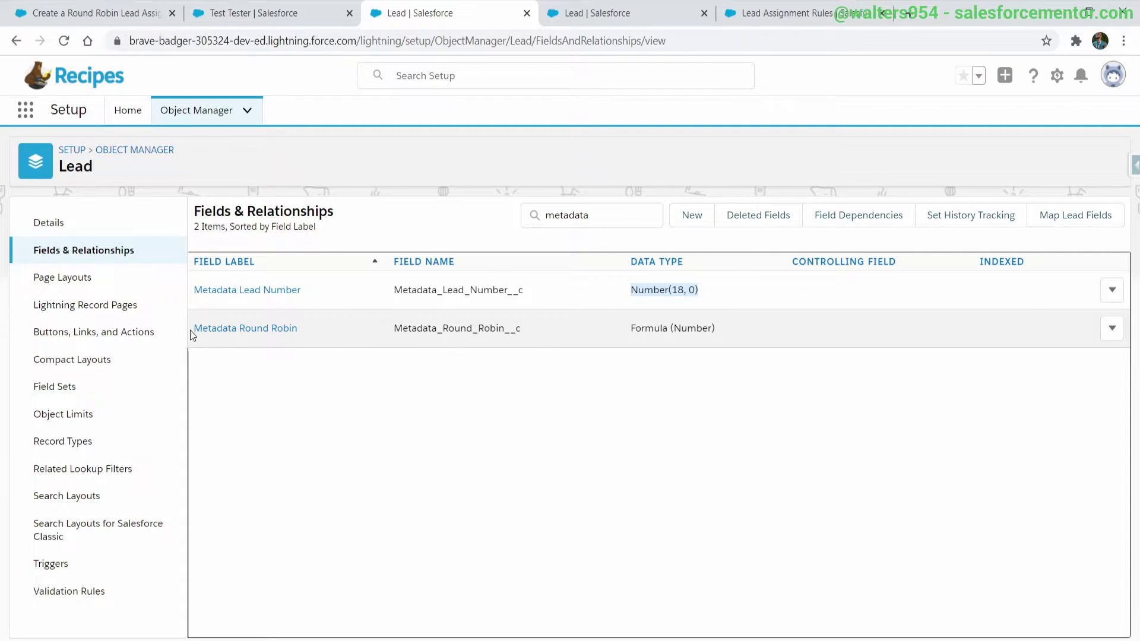
click(213, 329)
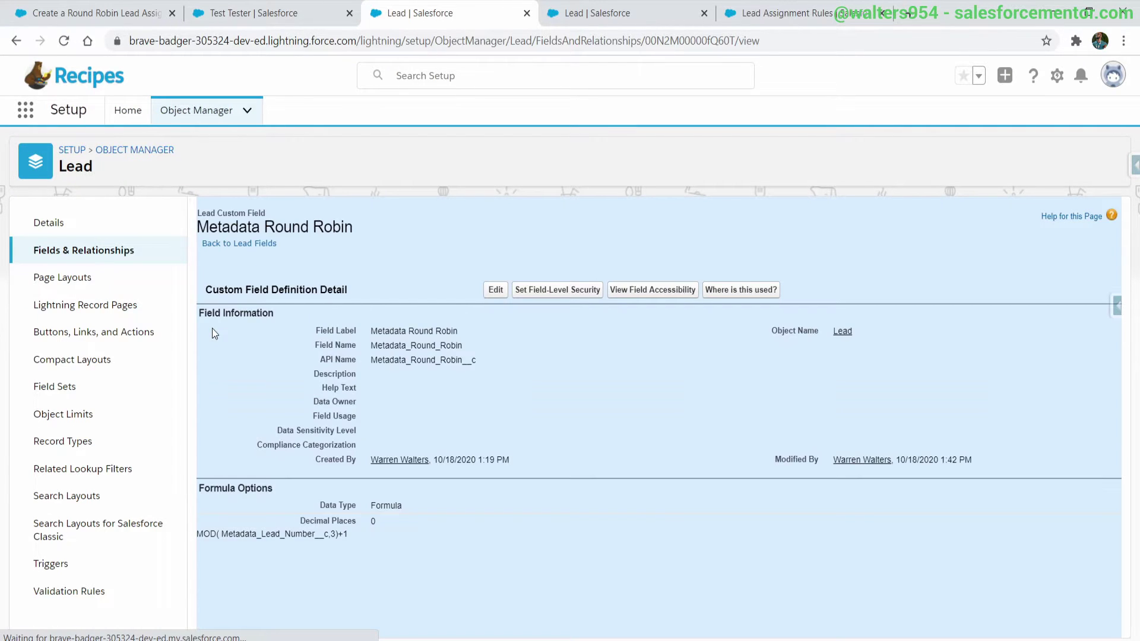
drag(257, 534, 335, 535)
drag(222, 534, 330, 537)
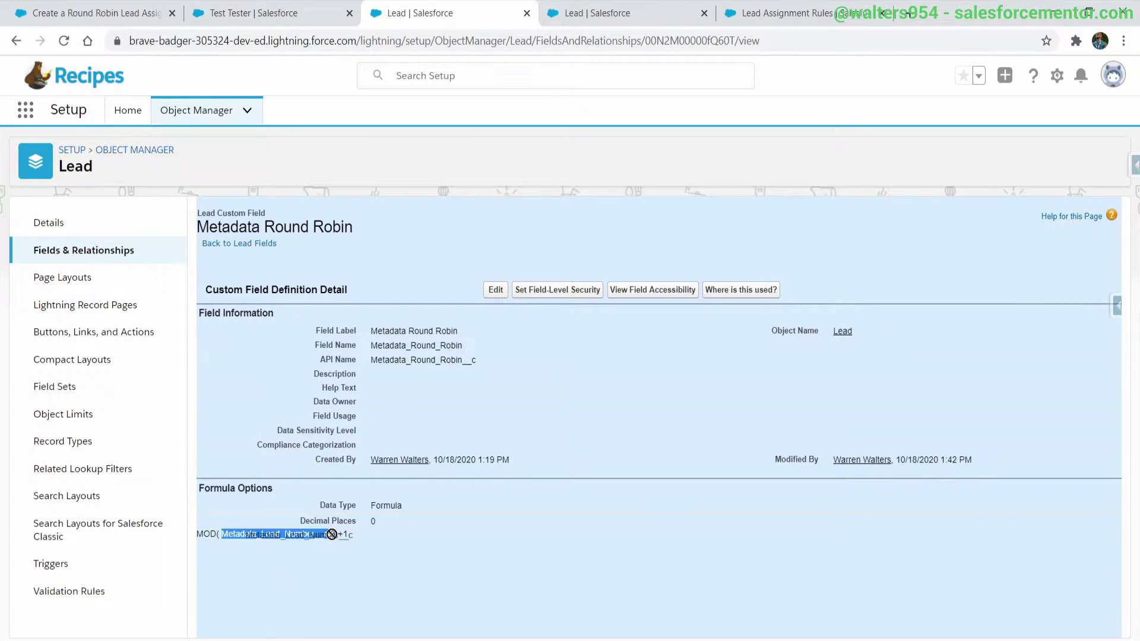
click(357, 536)
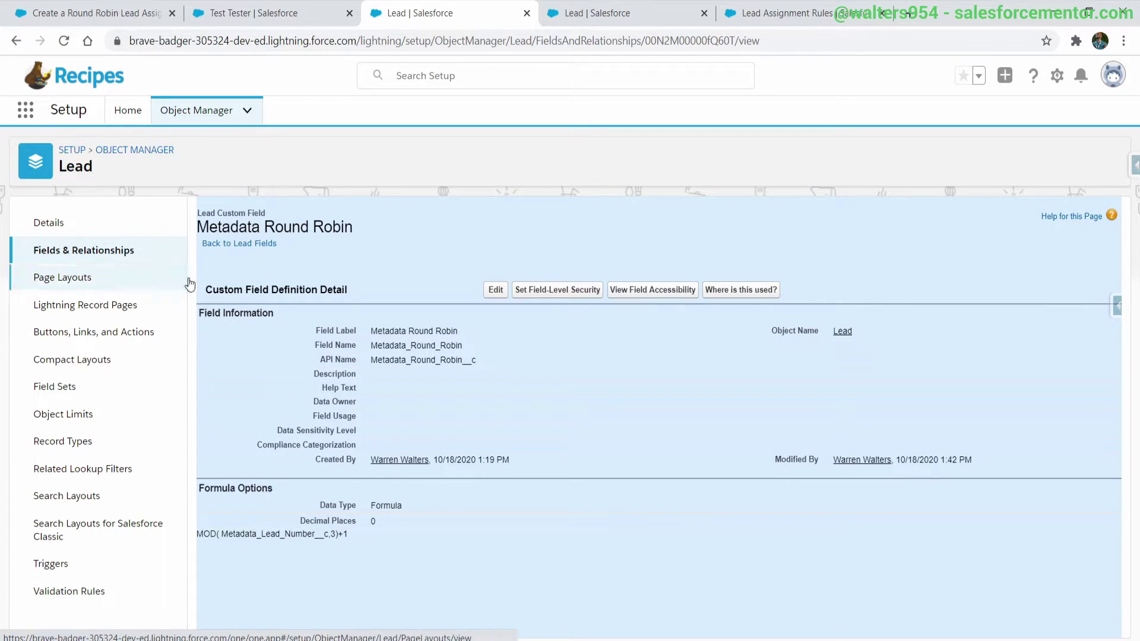
Find and open the Custom Settings page in Setup.
click(125, 109)
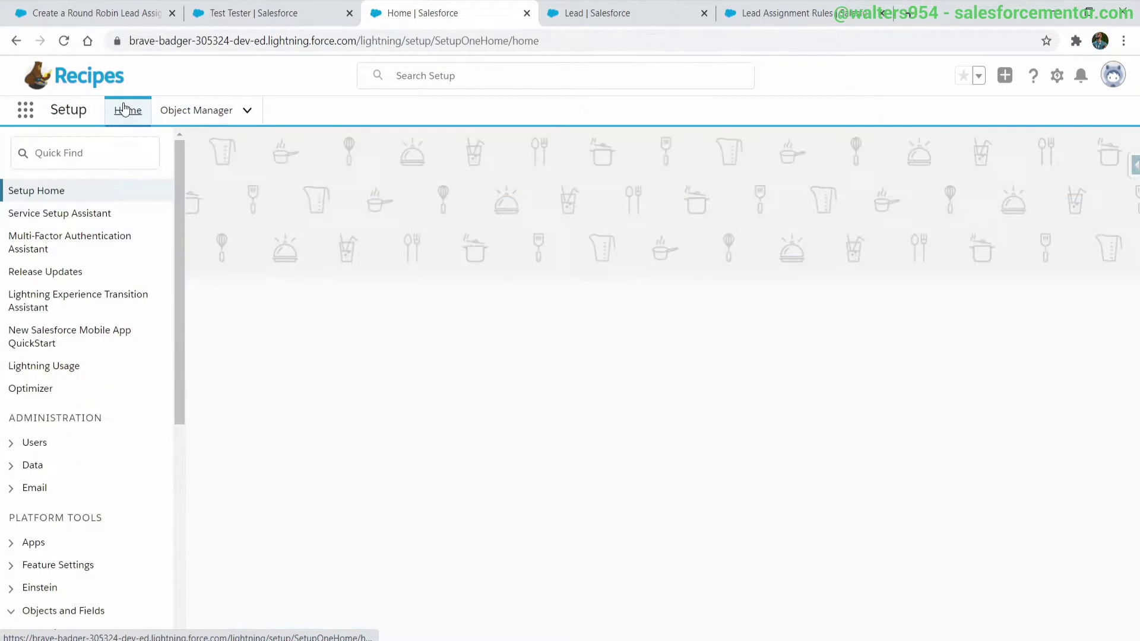
text(custom setting)
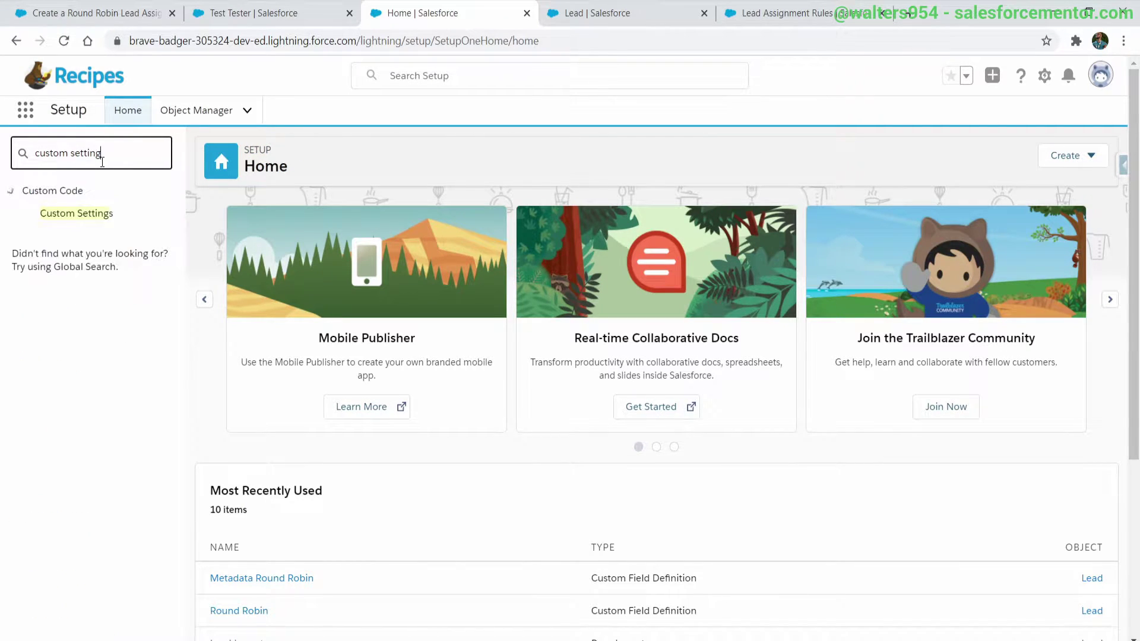
click(75, 219)
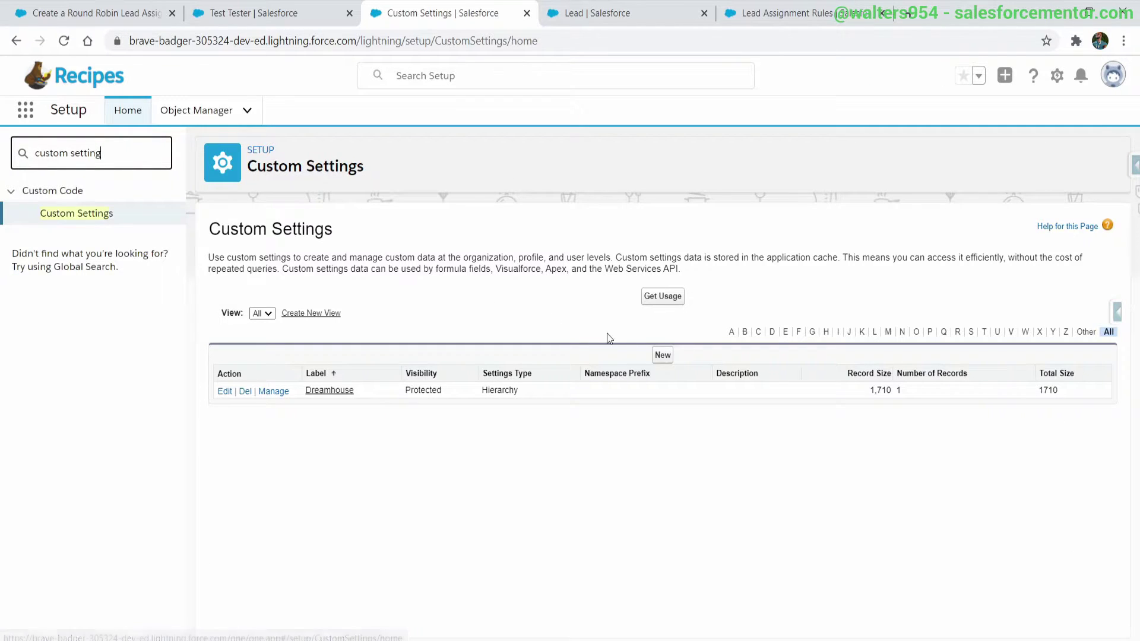
Create a custom setting with label Auto Number and object name Auto_Number, and save it.
click(659, 355)
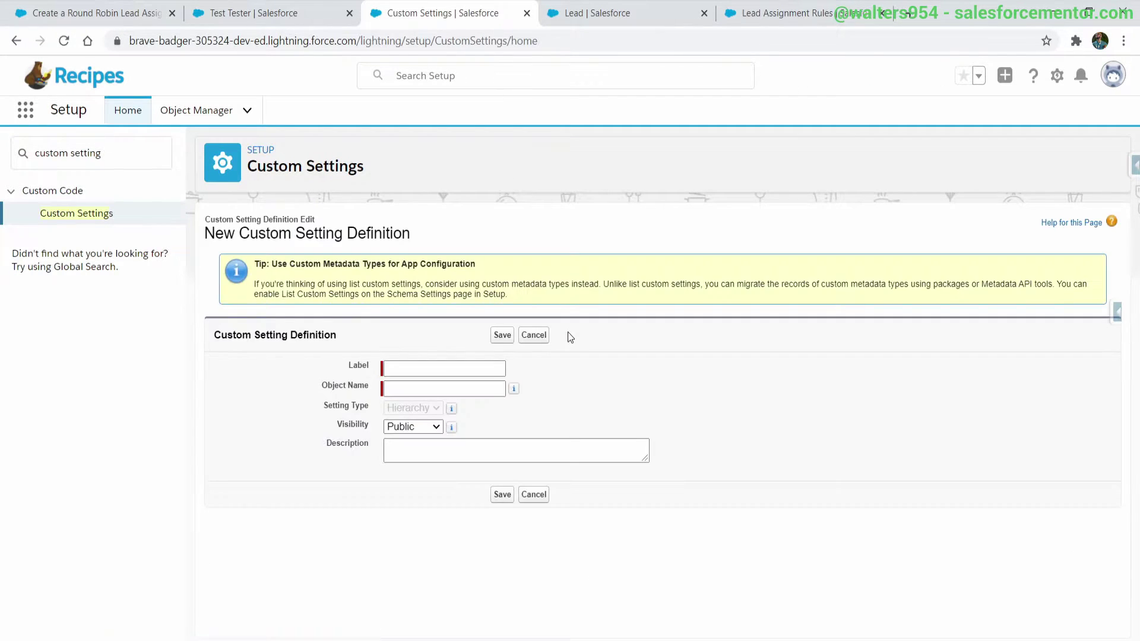
click(447, 367)
text(Auto )
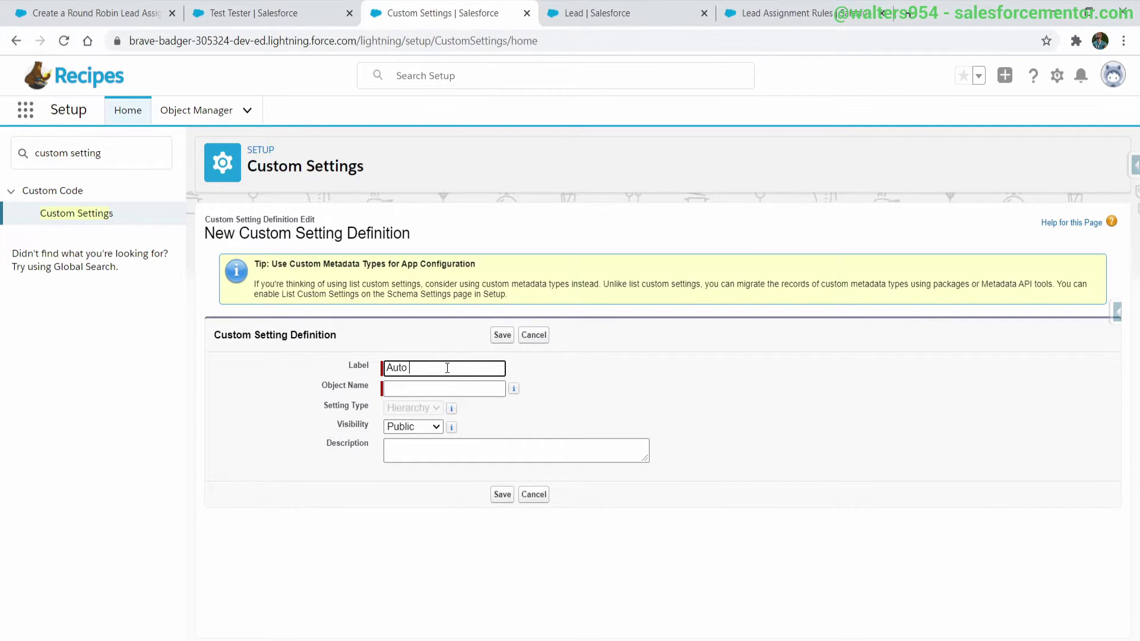
text(Number)
key(Tab)
triple_click(458, 367)
key(ctrl+c)
click(404, 387)
key(ctrl+v)
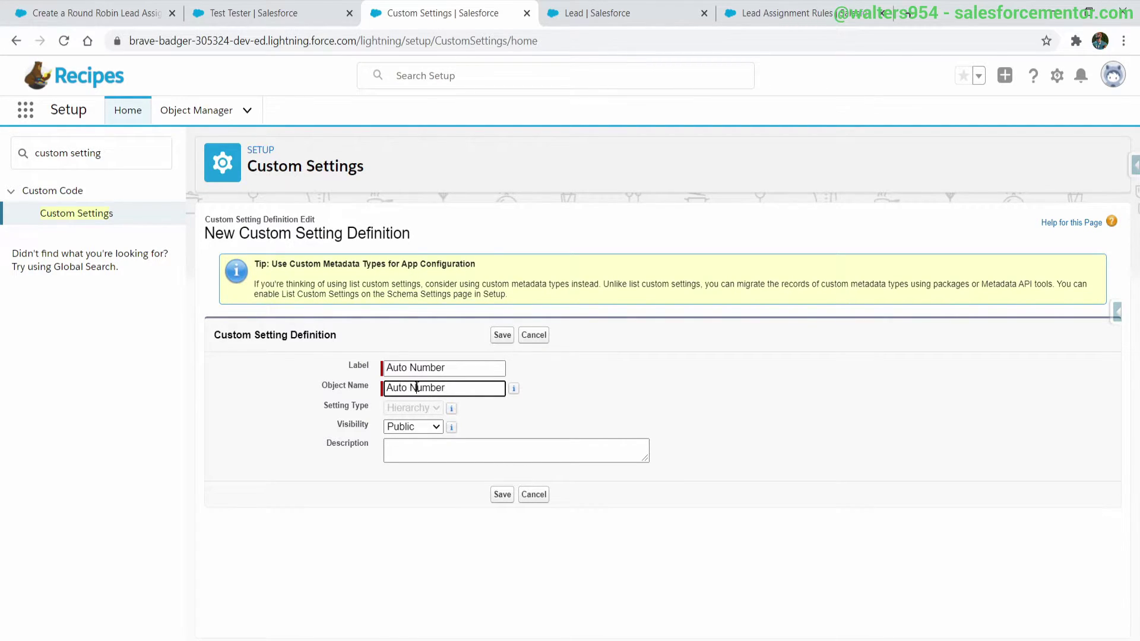
key(BackSpace)
text(_)
click(501, 336)
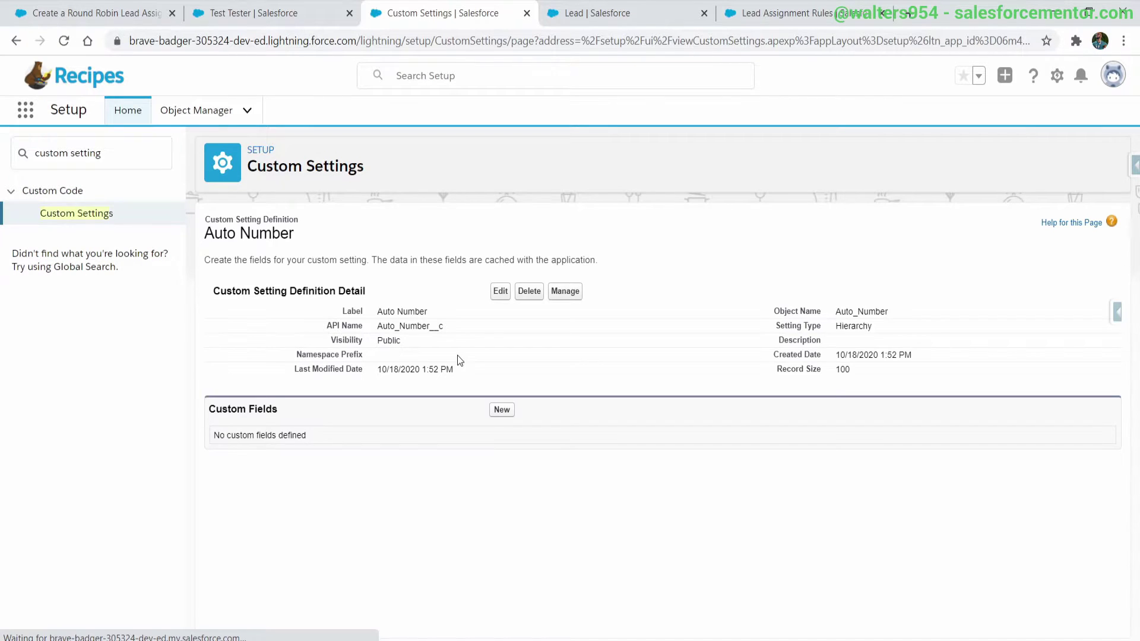
Start a new custom field of type Number for the Auto Number custom setting.
click(500, 411)
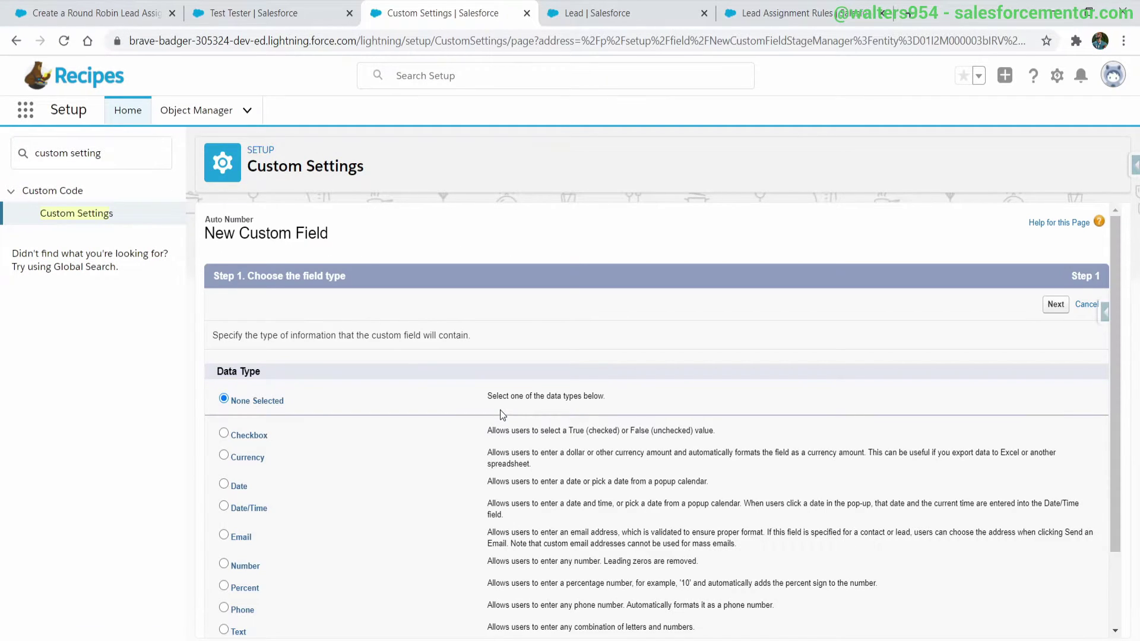
scroll(362, 428, down, 2)
click(224, 469)
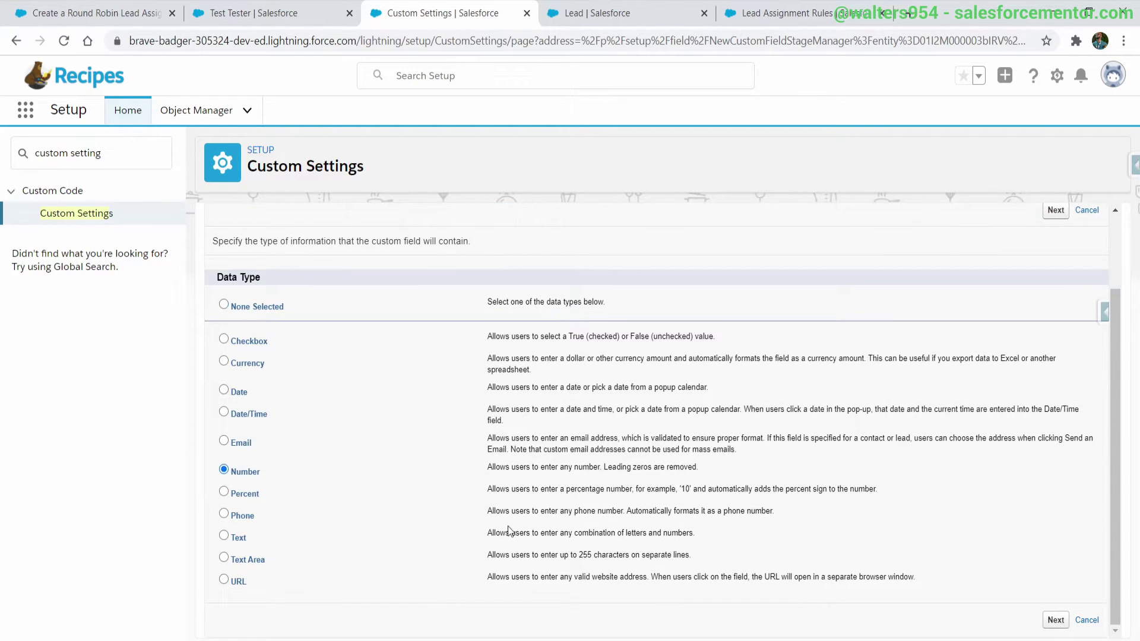
scroll(970, 406, up, 2)
click(1053, 289)
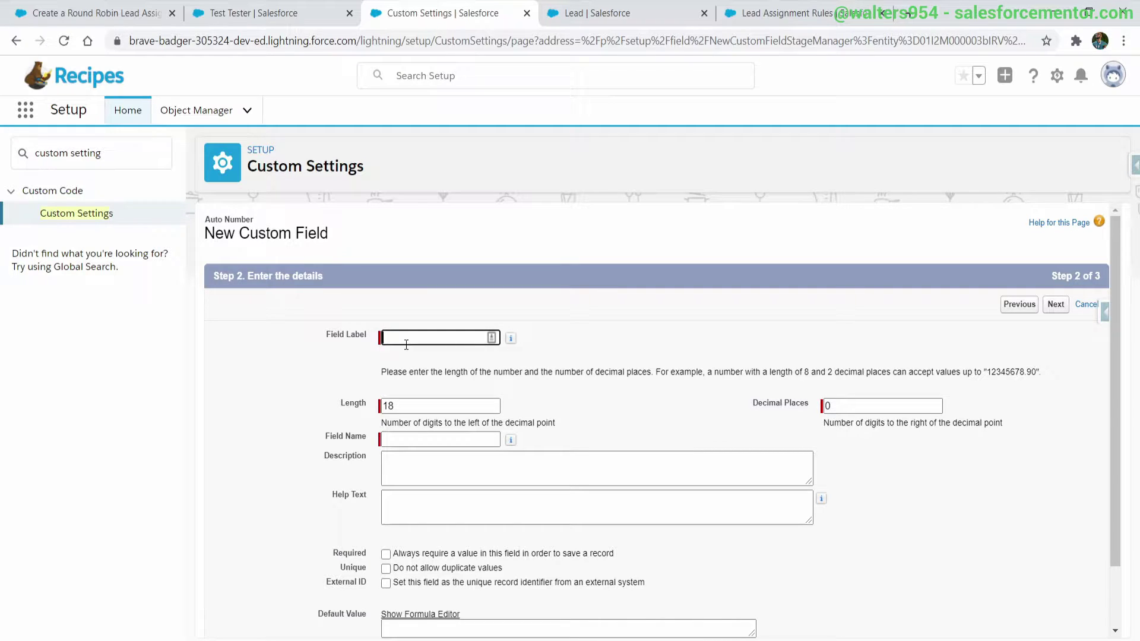
Label the number field Auto Number Lead Source Phone, save it and start another new field.
text(Lead S)
key(ctrl+a)
text(Auot)
text( Number Lead So)
text(urce)
text( Phone)
click(586, 411)
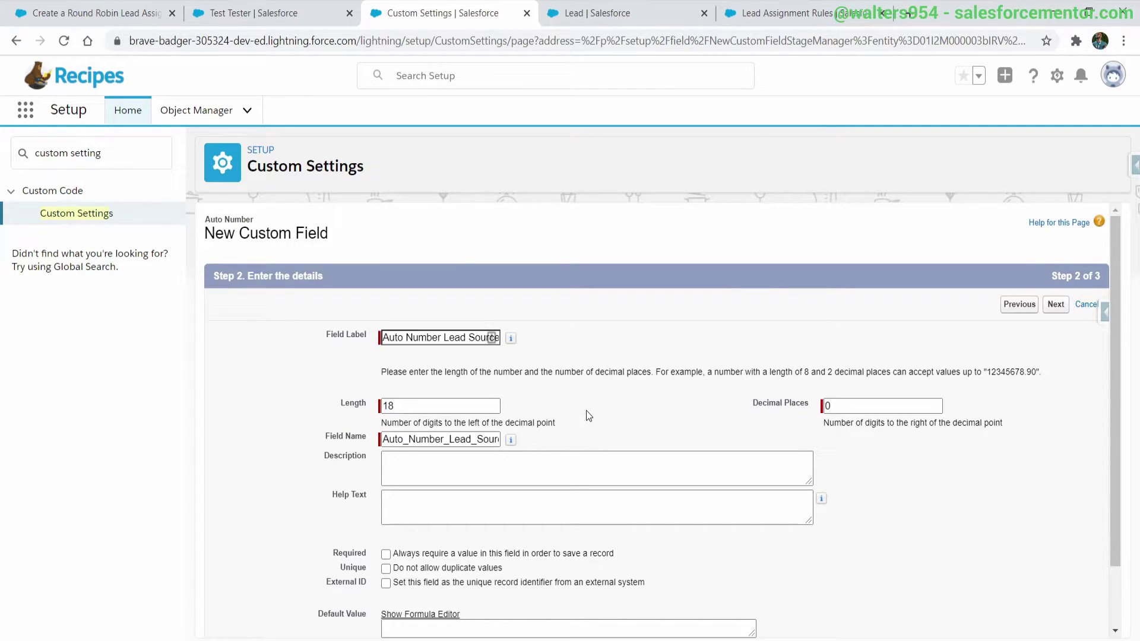
click(1056, 305)
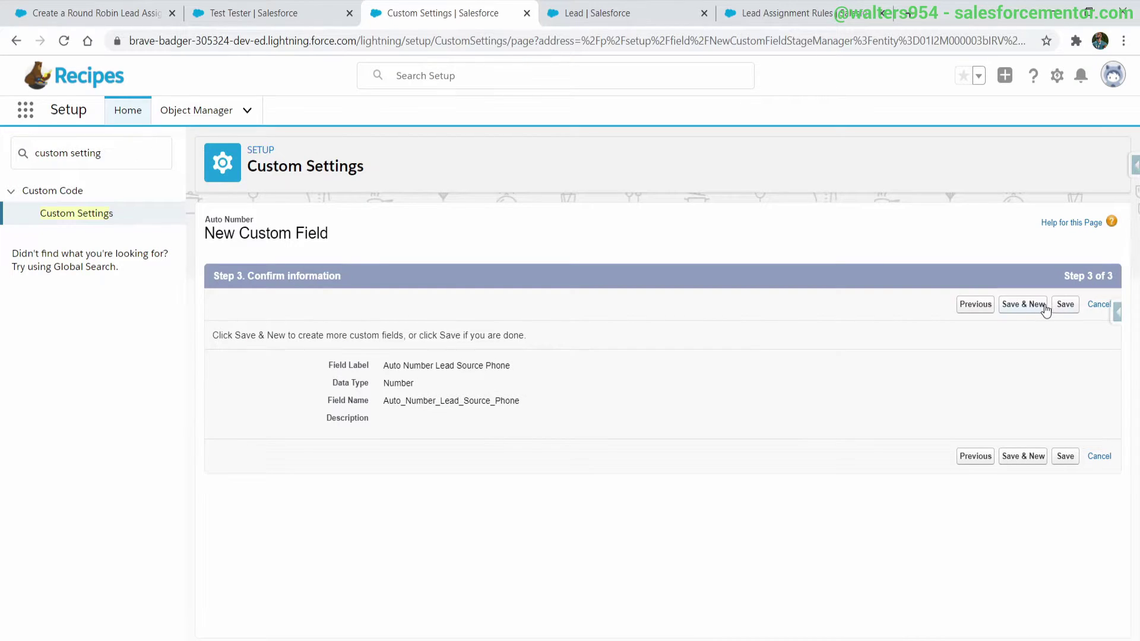
click(1042, 308)
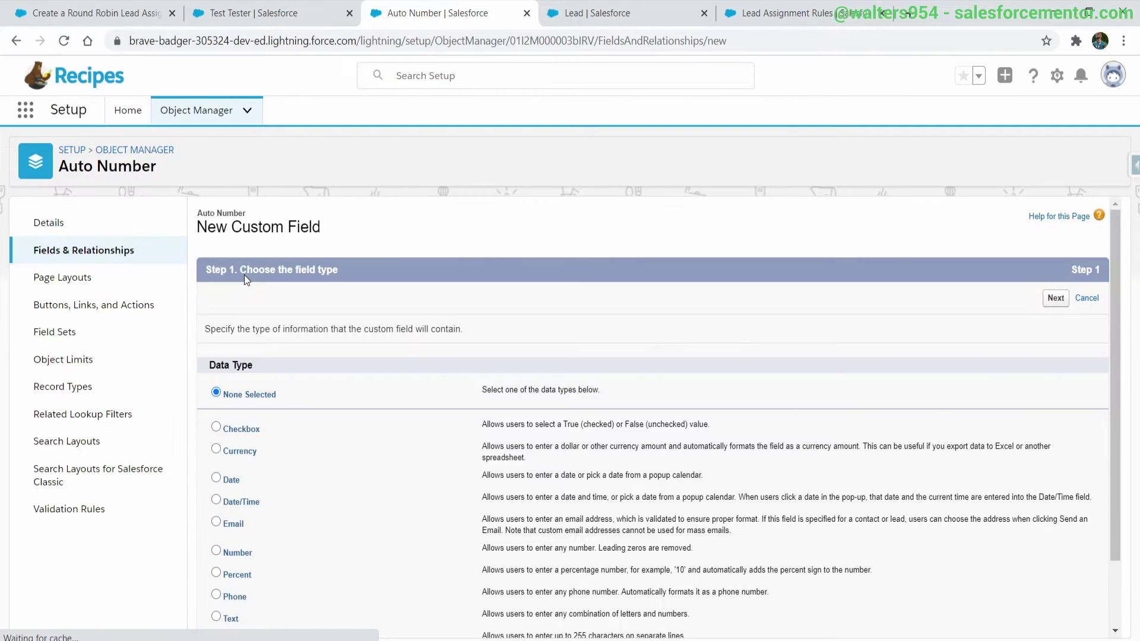
Create and save a second Number field labelled Auto Number Lead Source Web.
scroll(370, 365, down, 1)
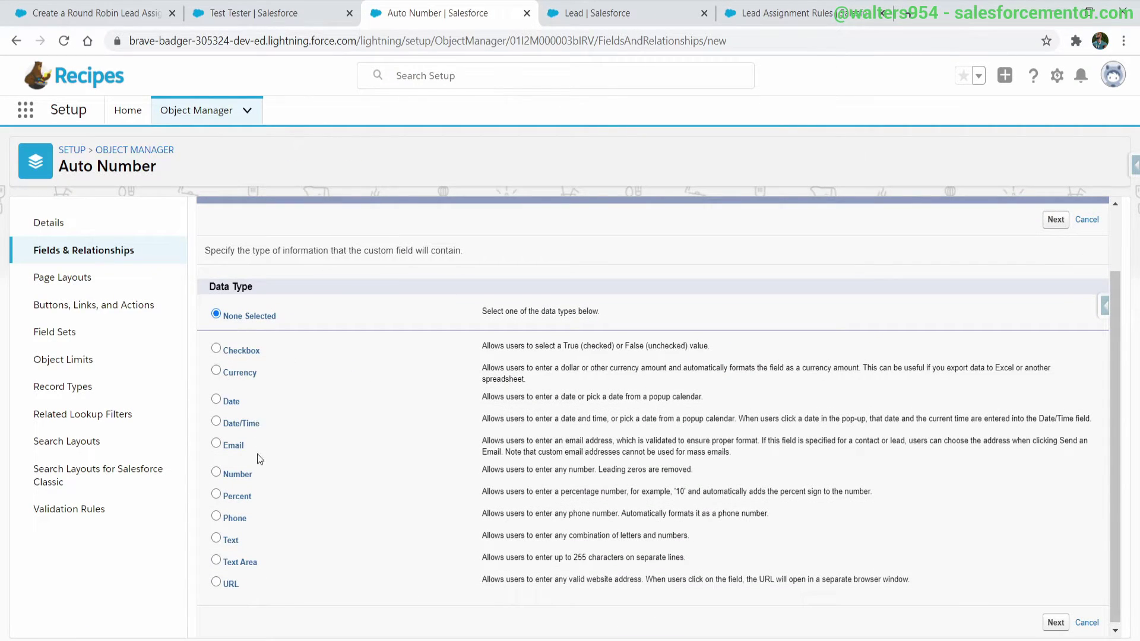
click(240, 475)
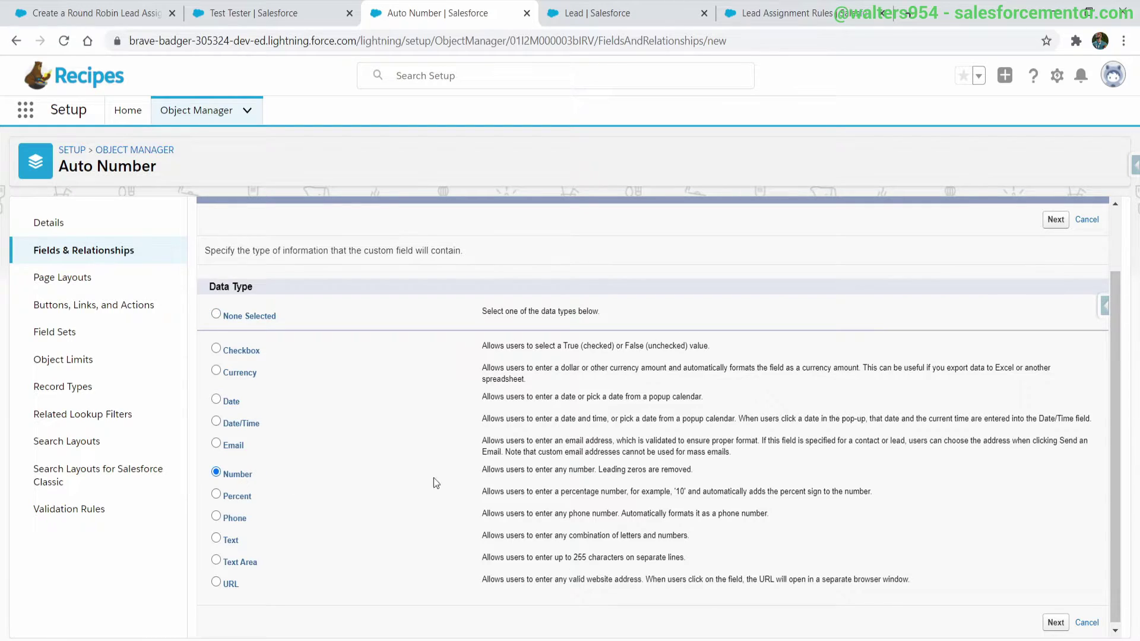
click(1056, 623)
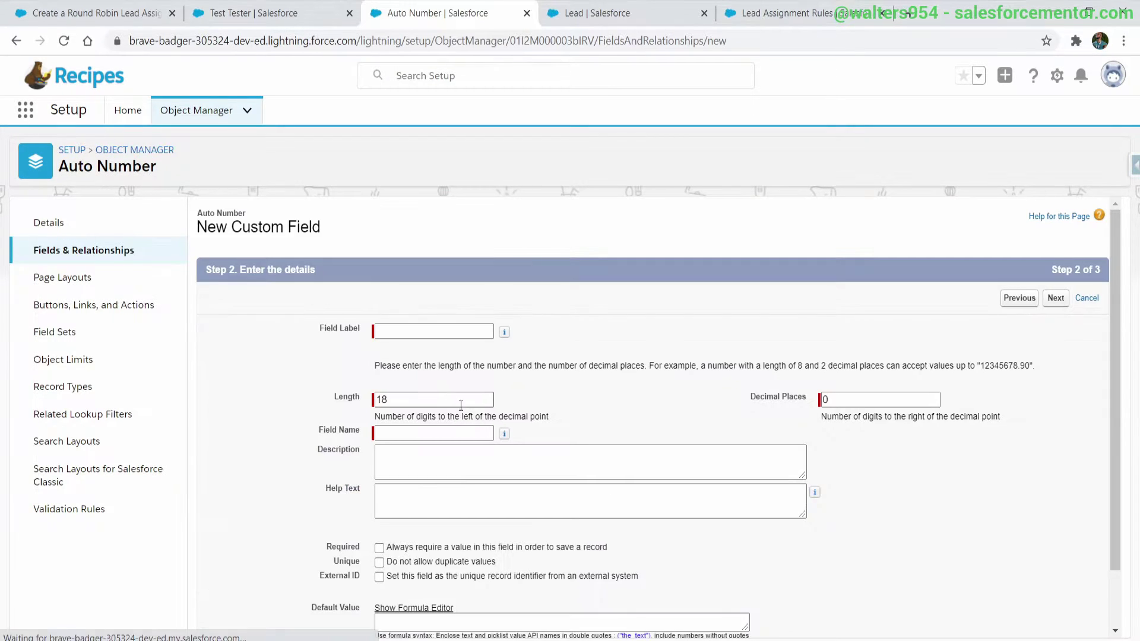
click(406, 328)
text(Auto)
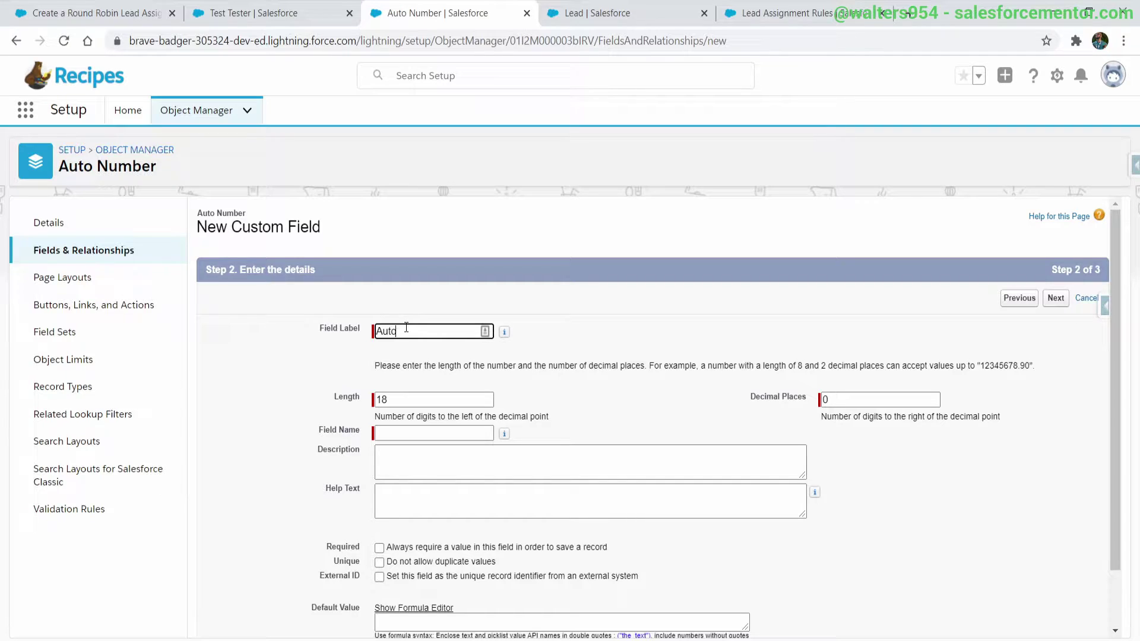
text( Number Lead Source Web)
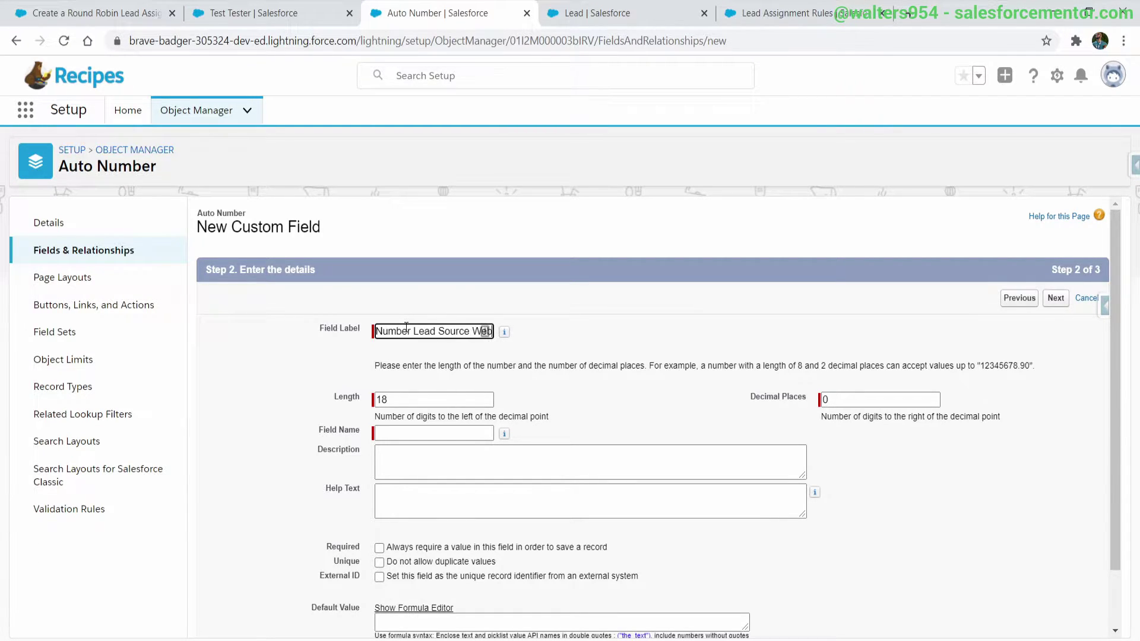
click(481, 348)
click(1056, 298)
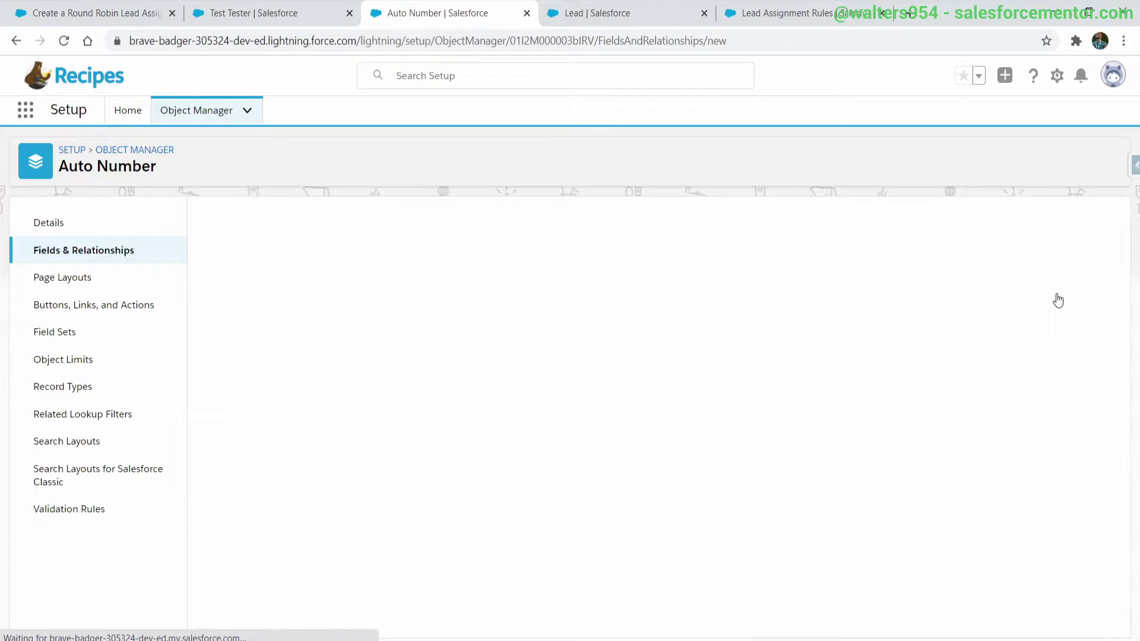
click(1058, 299)
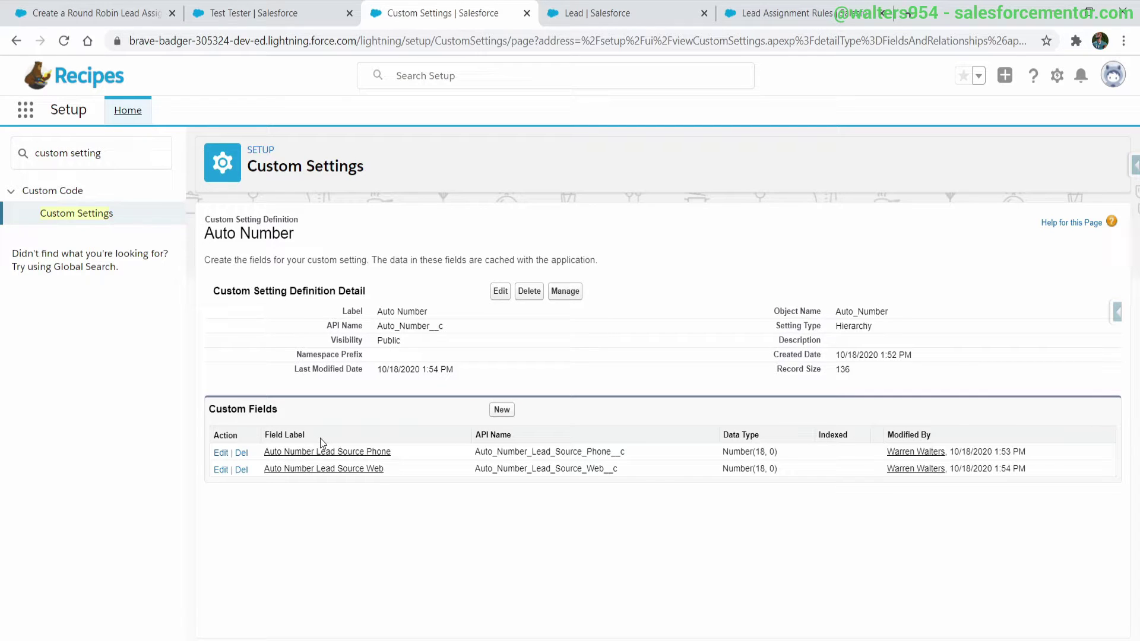
Add organization-level default values for Auto Number, with Lead Source Phone 1 and Lead Source Web 2550, and save.
click(559, 292)
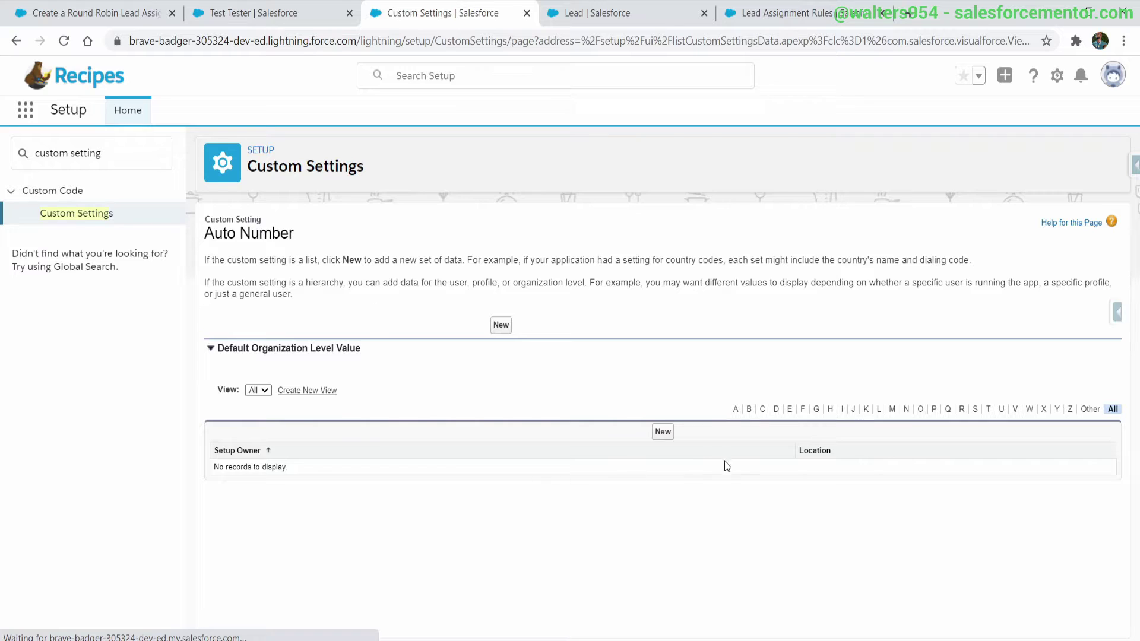
click(501, 324)
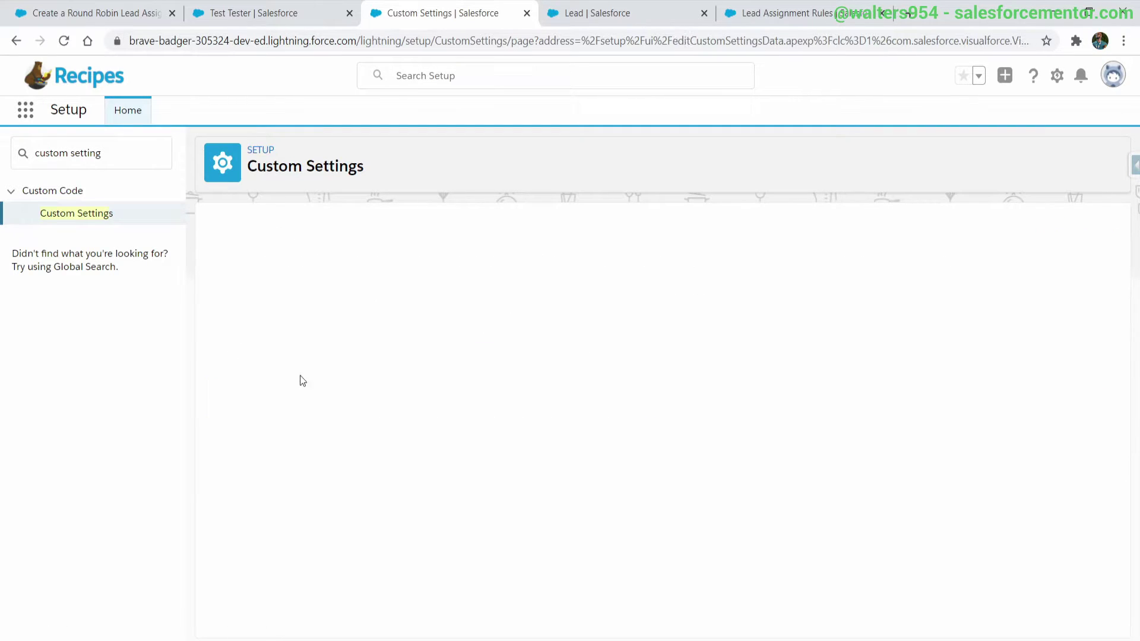
click(412, 354)
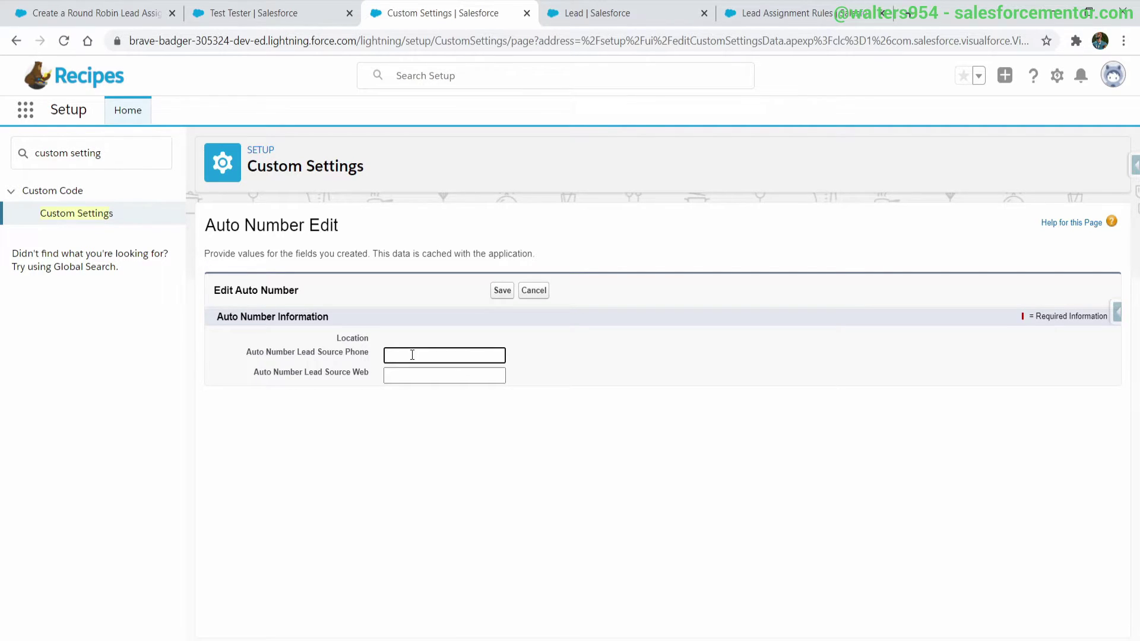
key(Tab)
text(255)
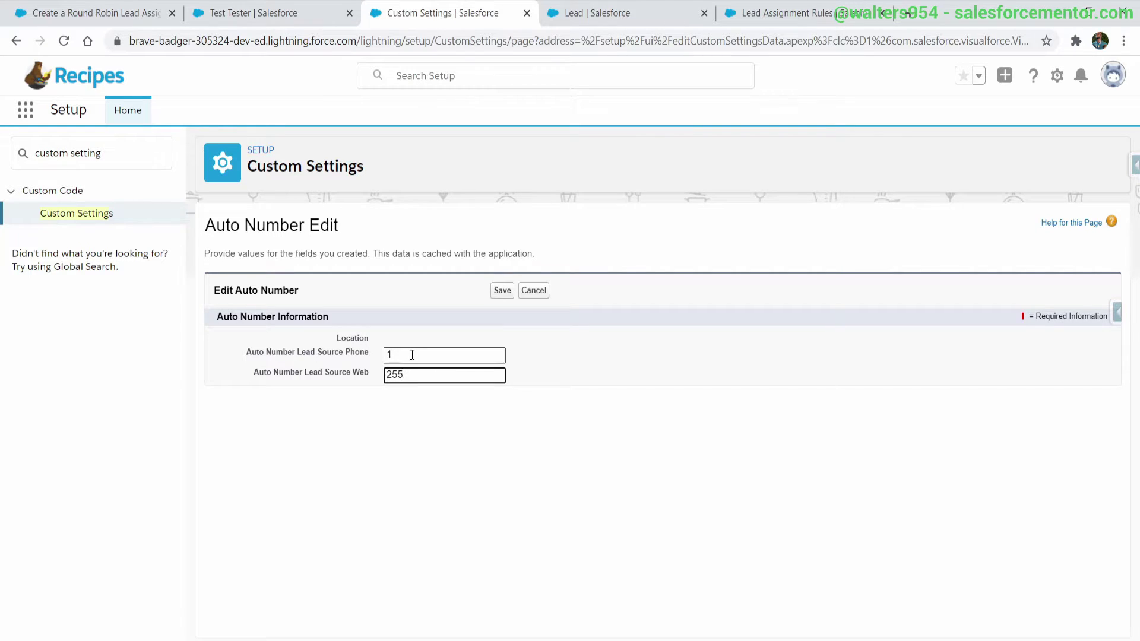
text(0)
click(501, 290)
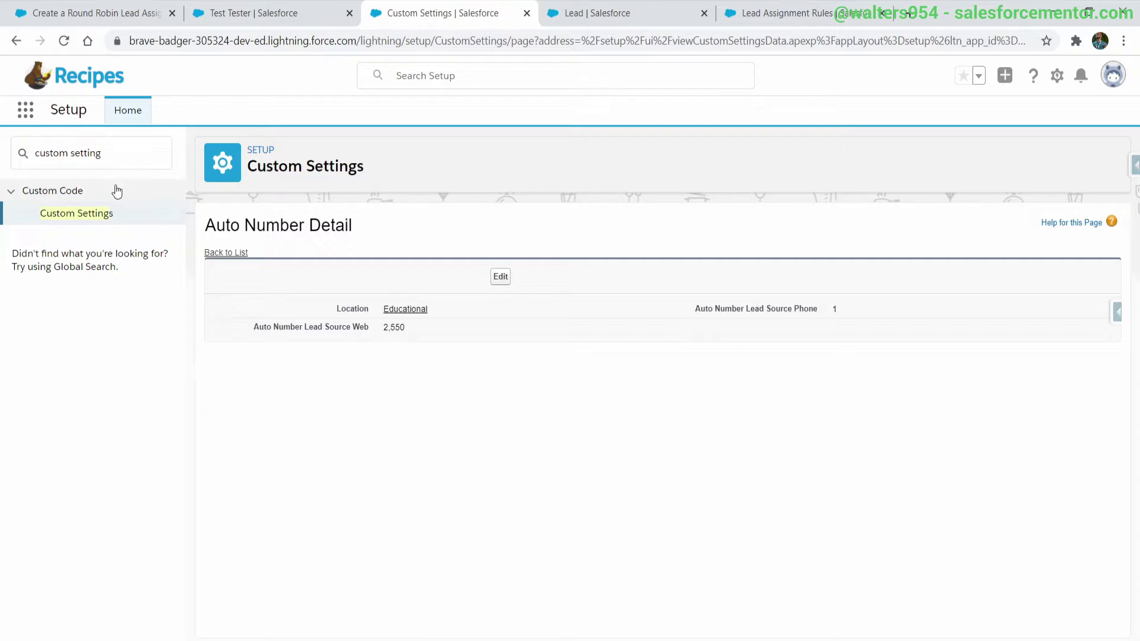
Find and open the Flows page in Setup.
triple_click(65, 153)
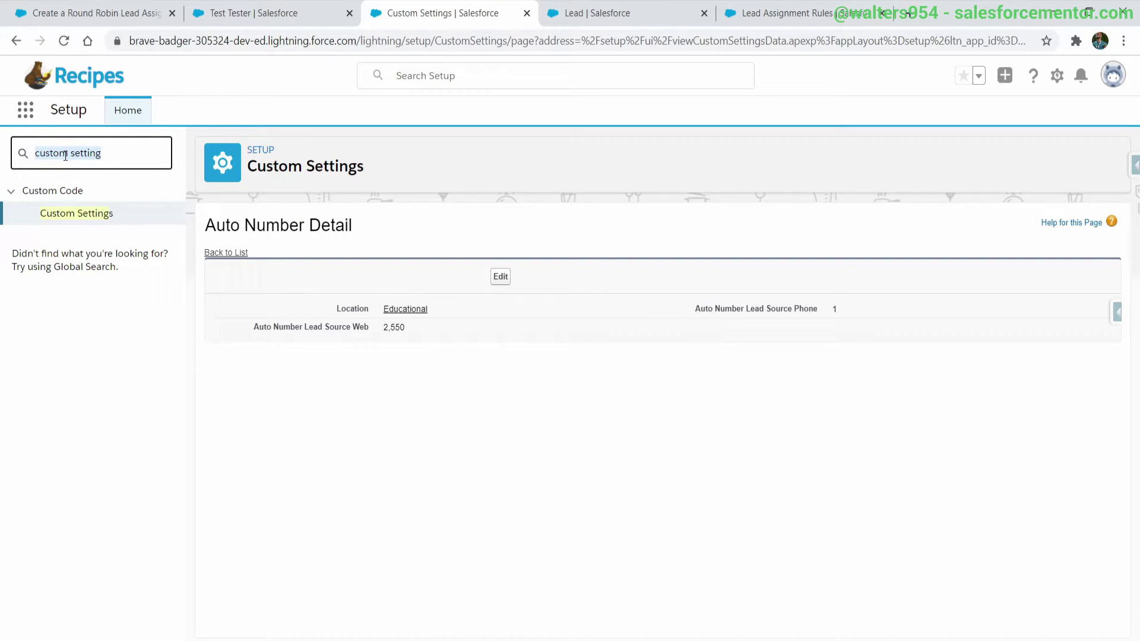
text(flow)
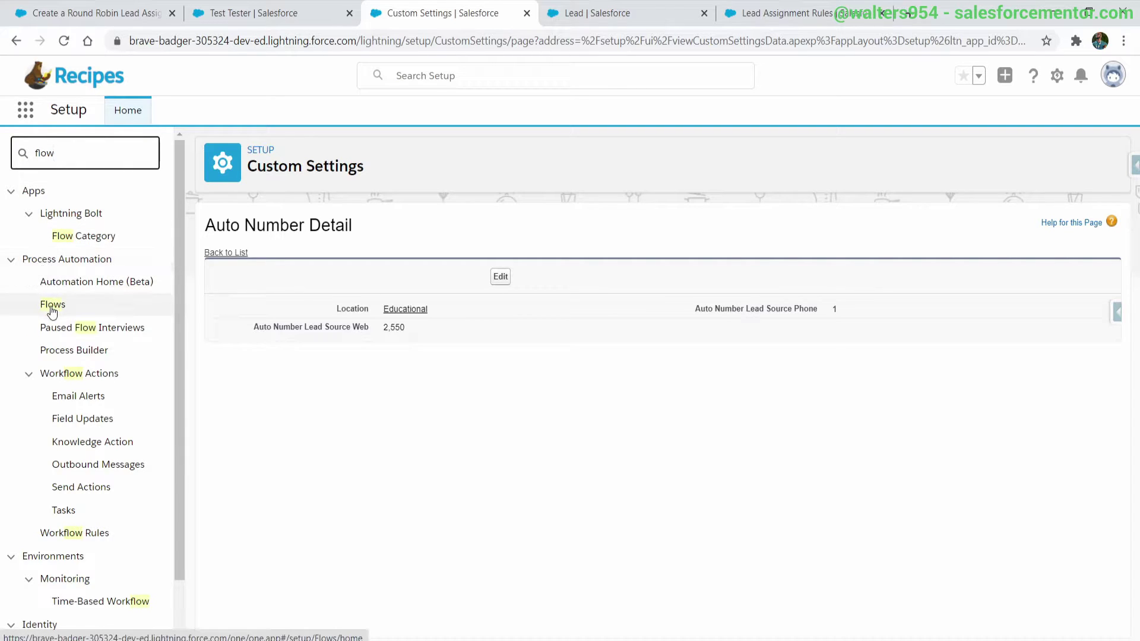
click(53, 304)
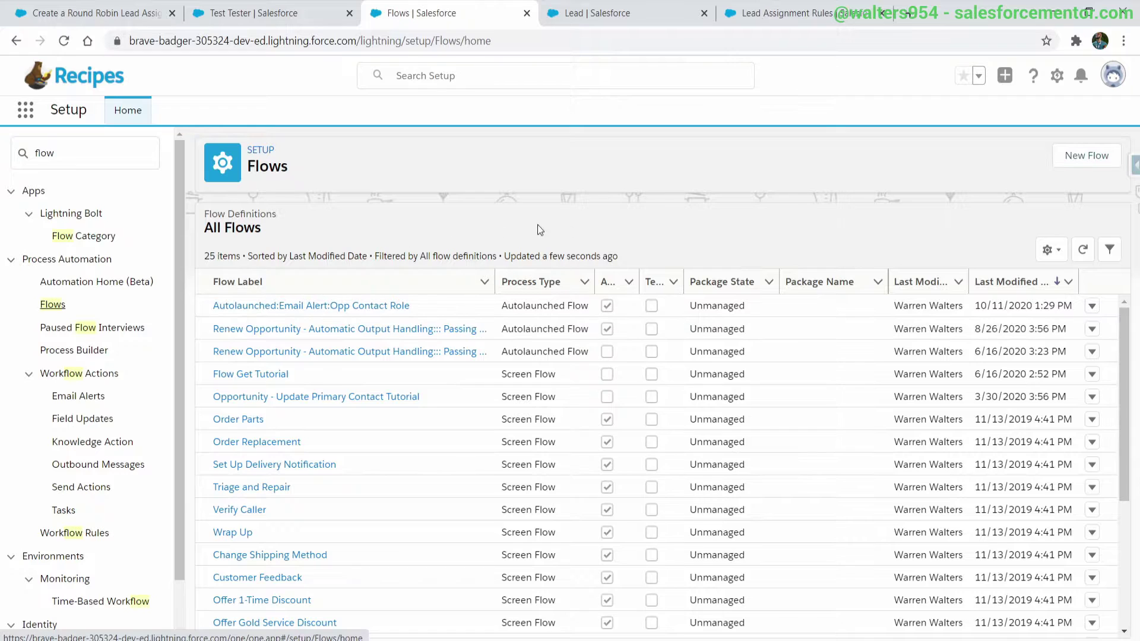
Create a new Record-Triggered Flow that uses the Auto-Layout canvas.
click(1086, 156)
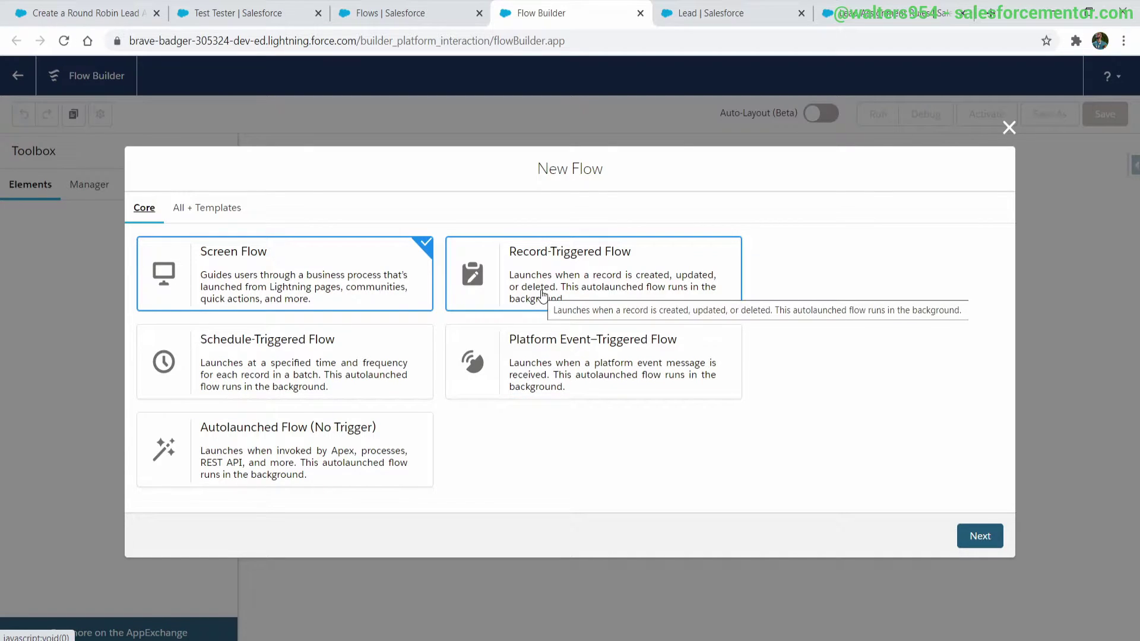
click(542, 295)
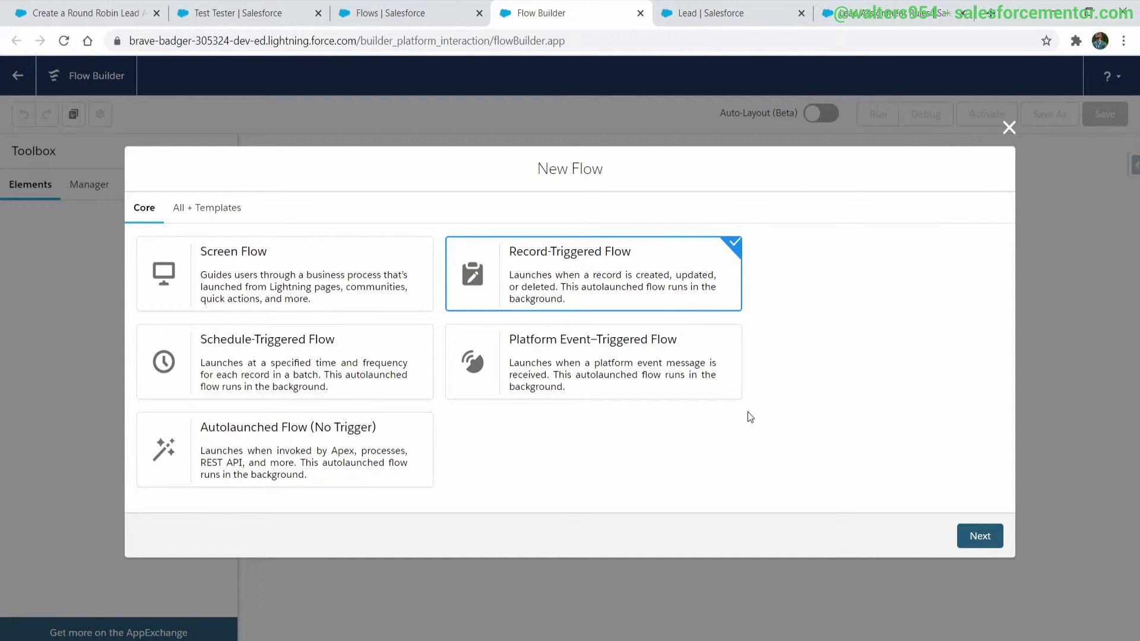
click(980, 536)
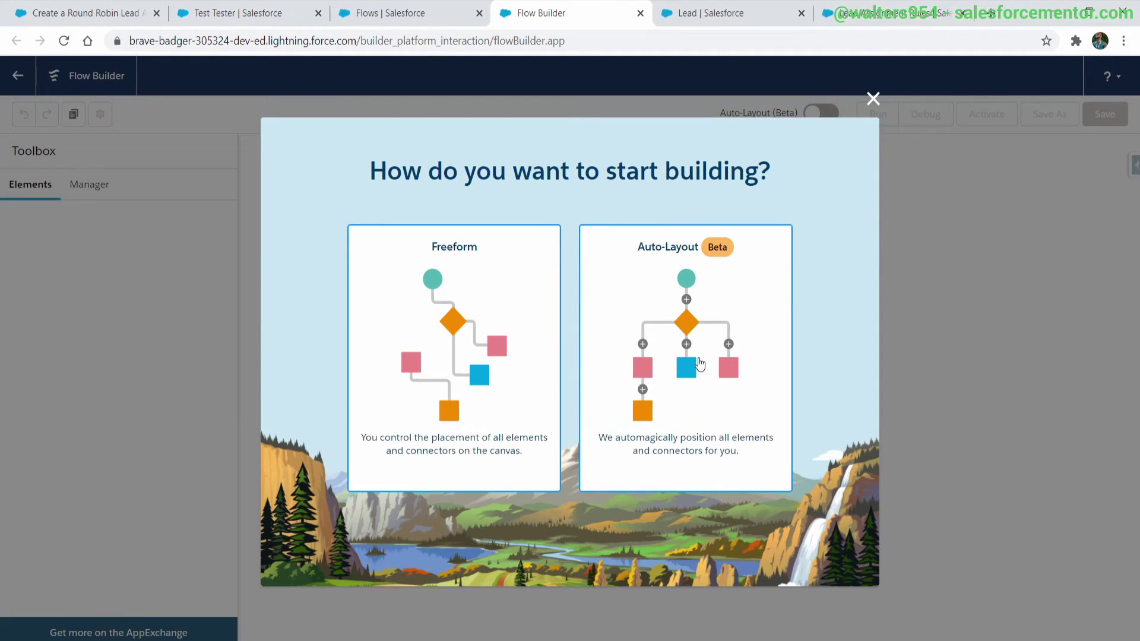
click(699, 362)
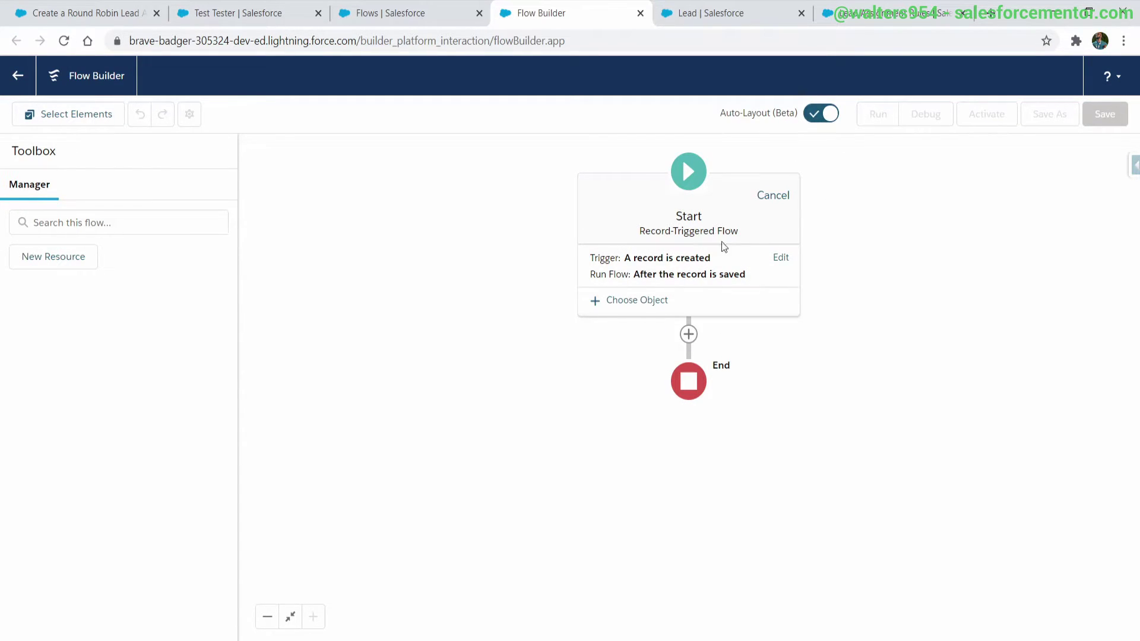
Configure the flow's trigger for when a record is created or updated.
click(784, 258)
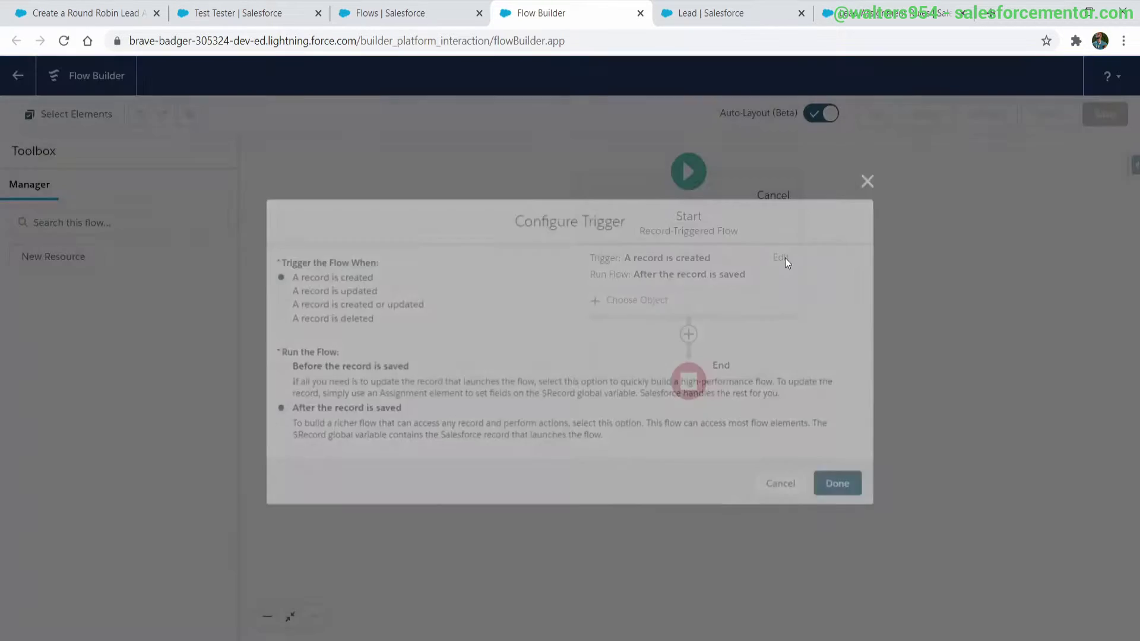
click(362, 304)
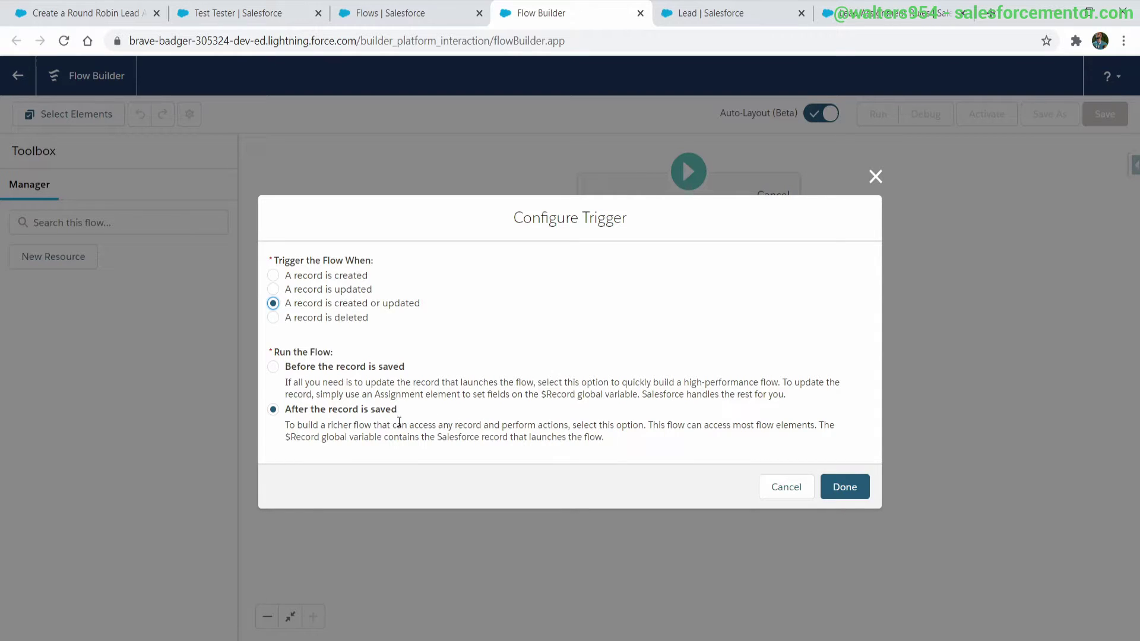
click(844, 492)
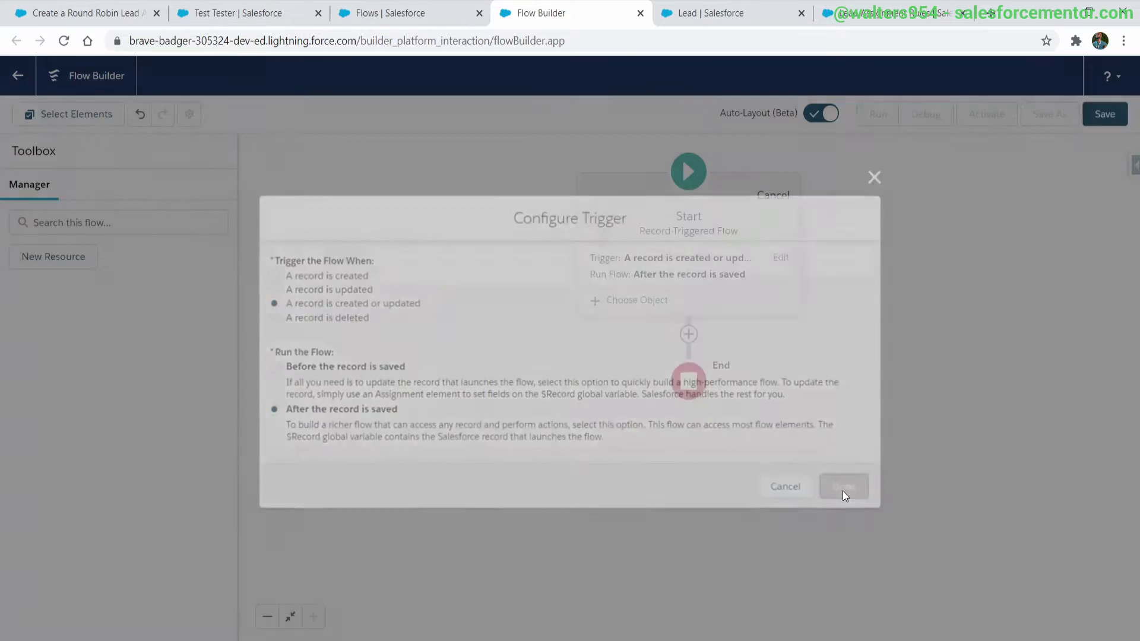
Choose Lead as the object whose records trigger the flow.
click(649, 298)
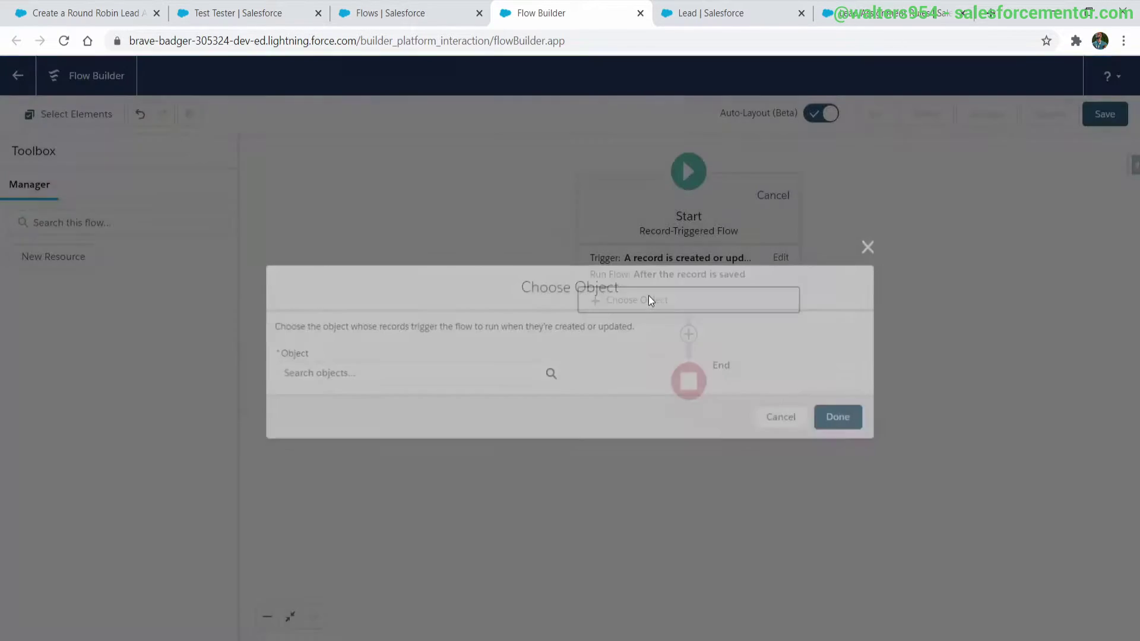
click(397, 378)
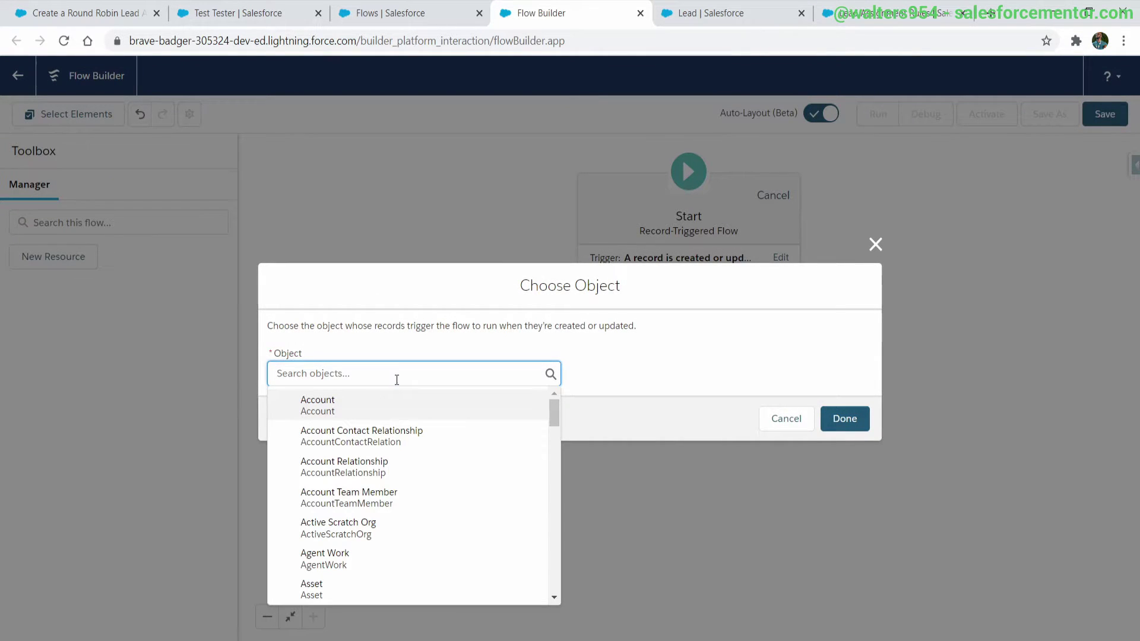
text(lead)
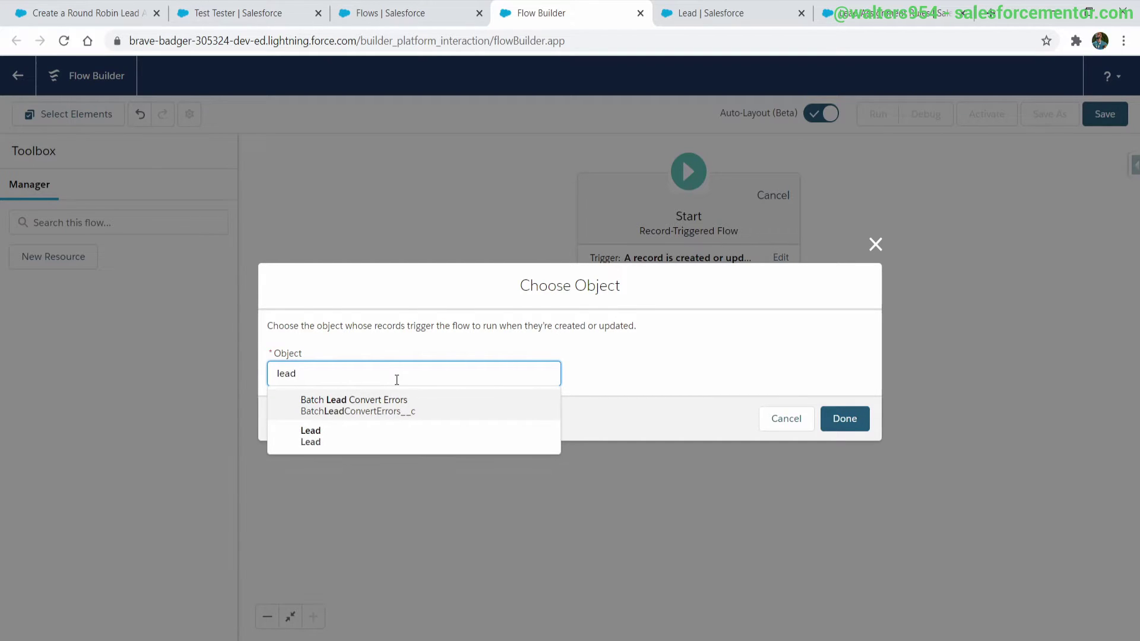
click(363, 441)
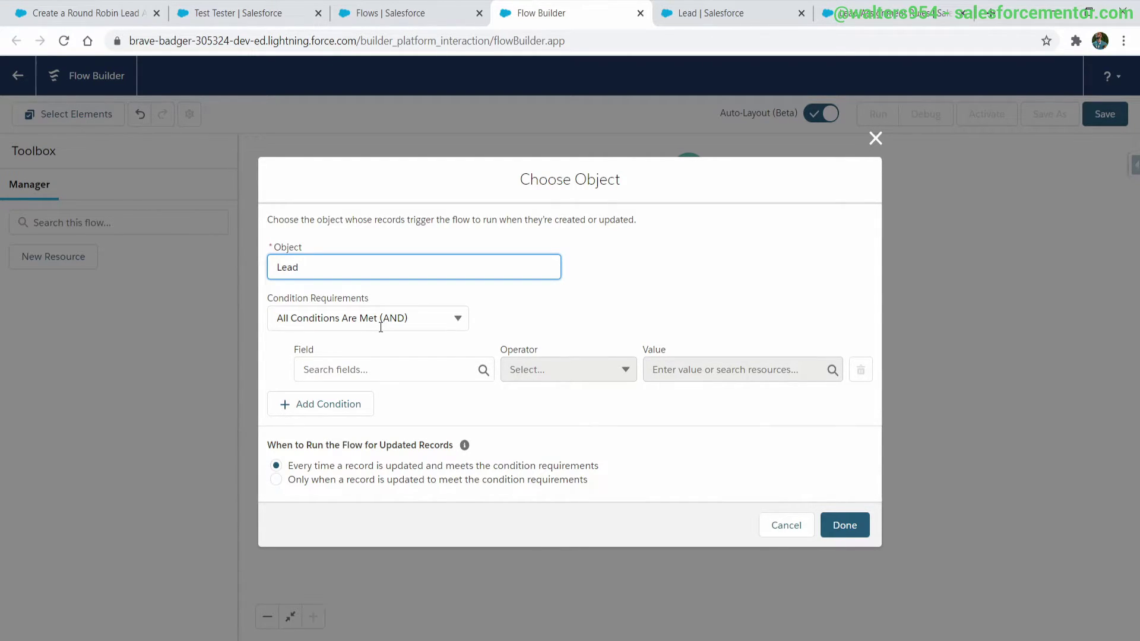
Add the entry condition LeadSource Is Null False to the Lead trigger and accept the object settings.
click(381, 374)
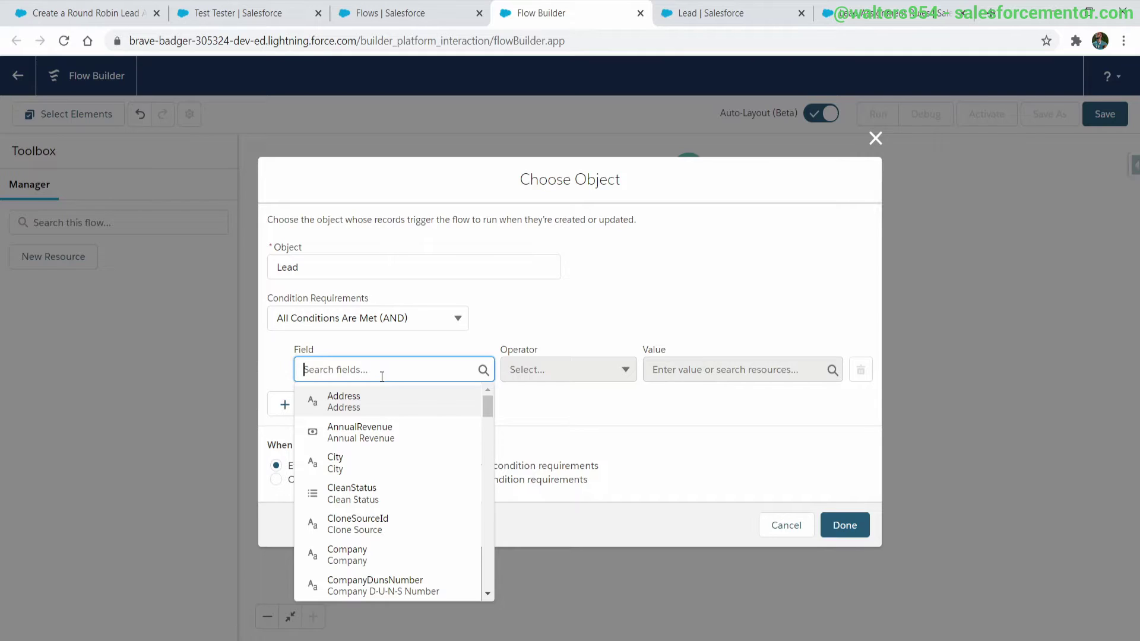
text(source)
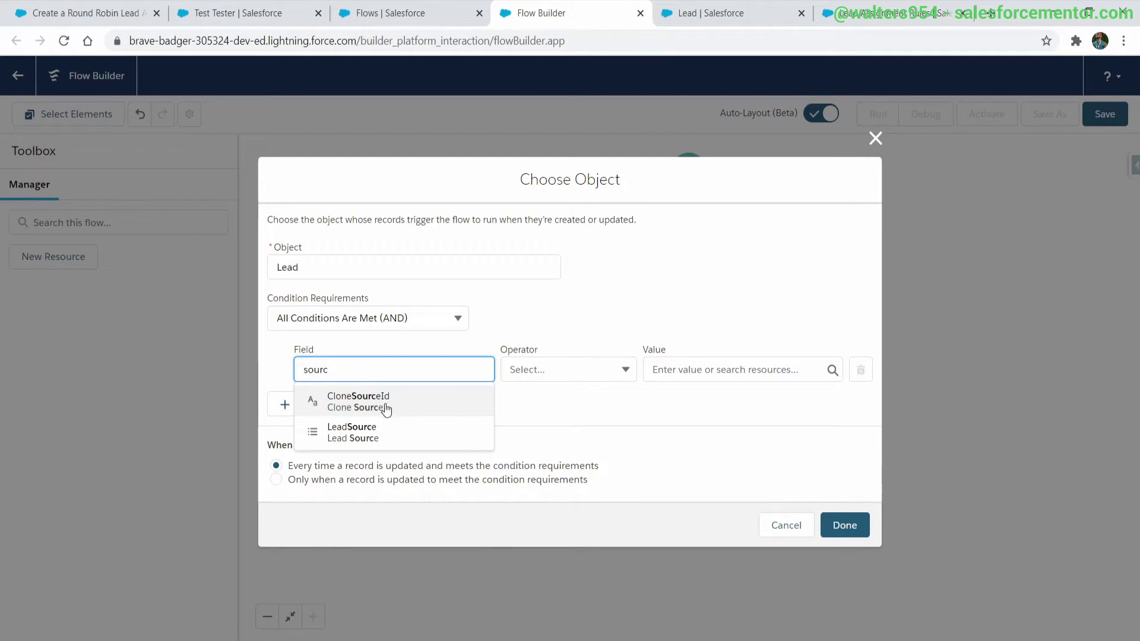
click(382, 431)
click(542, 368)
click(570, 524)
click(697, 366)
click(737, 435)
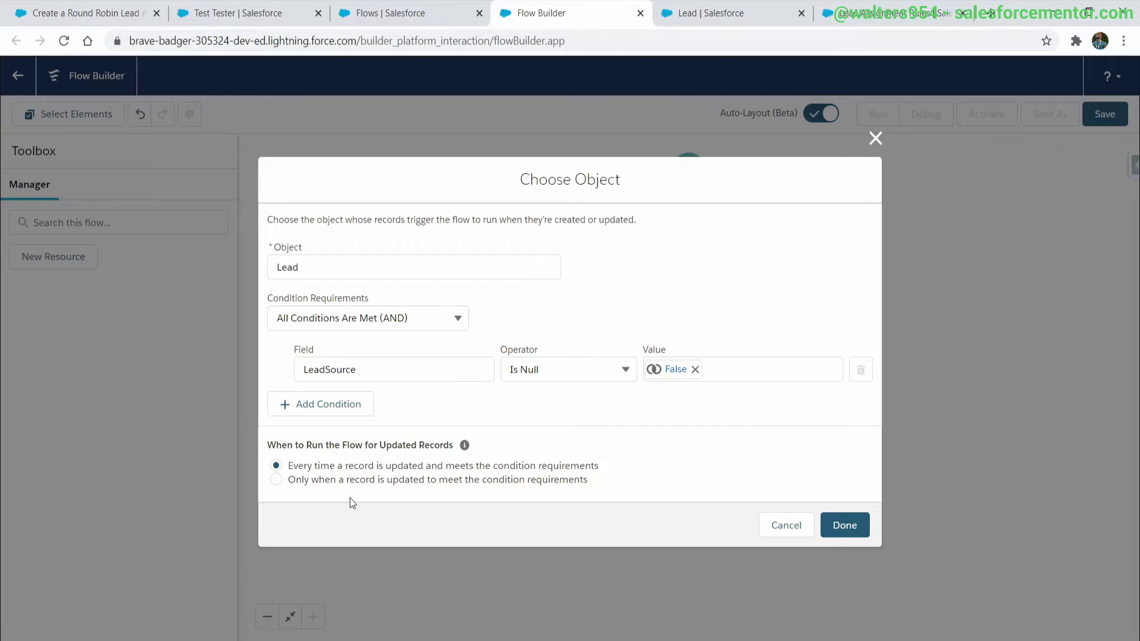
click(850, 519)
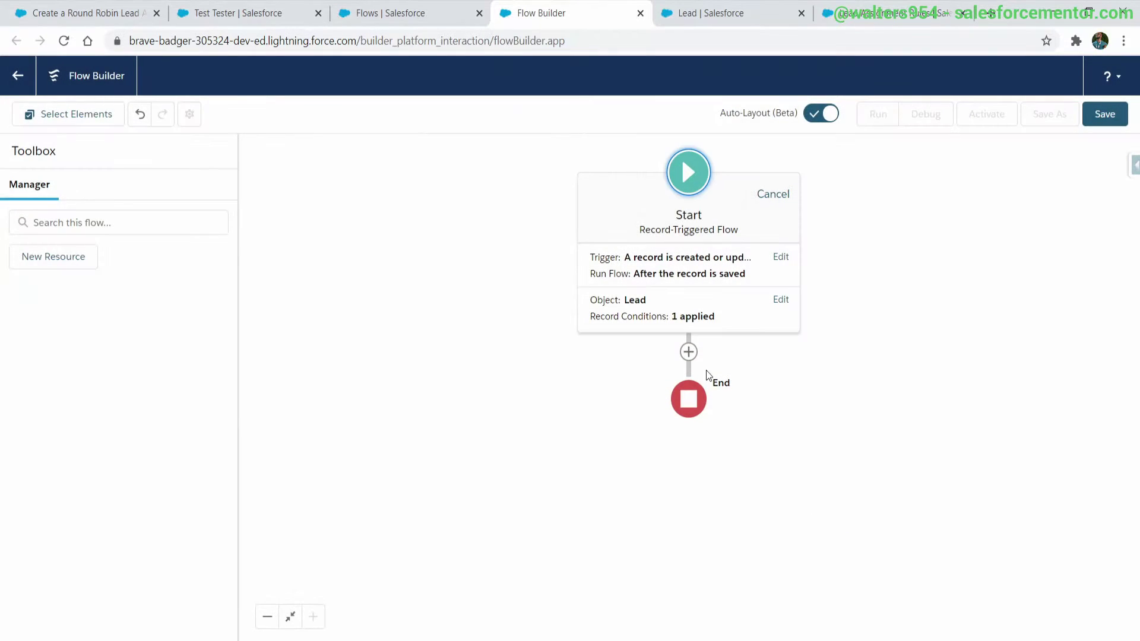
Add a Get Records element after the flow's start and label it Get Custom Setting.
click(688, 351)
scroll(674, 380, down, 2)
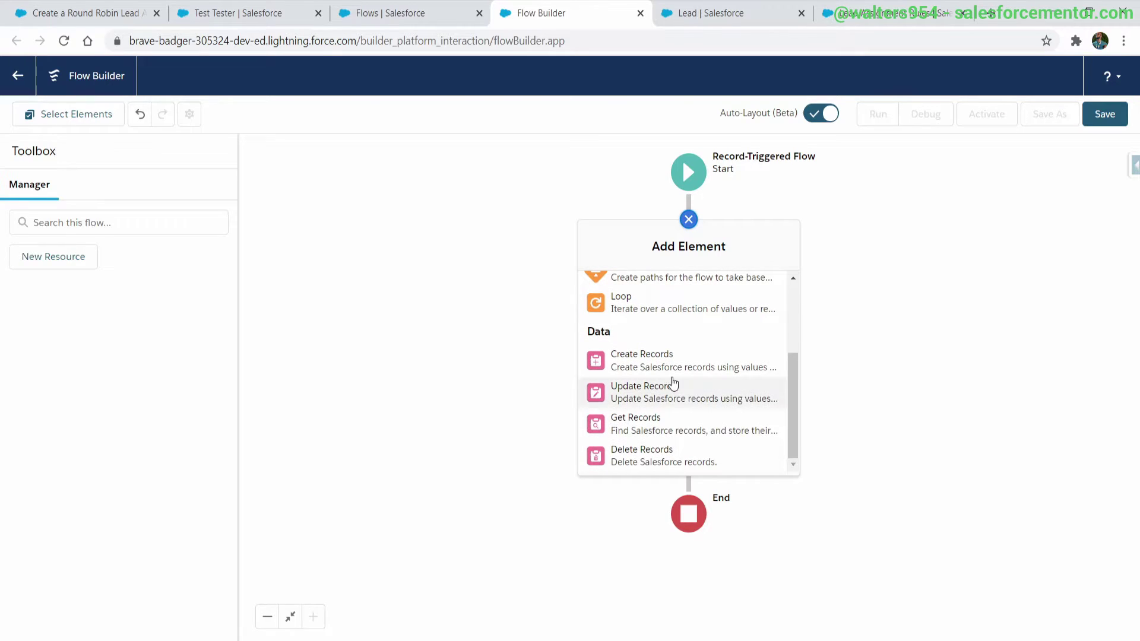
click(673, 428)
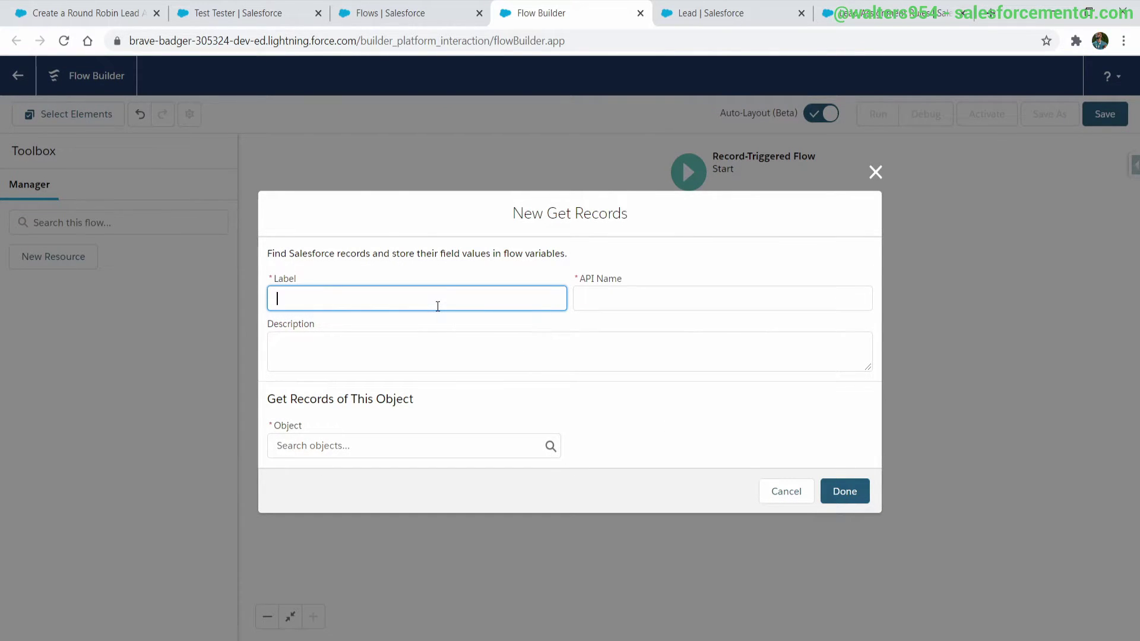
text(Get custom)
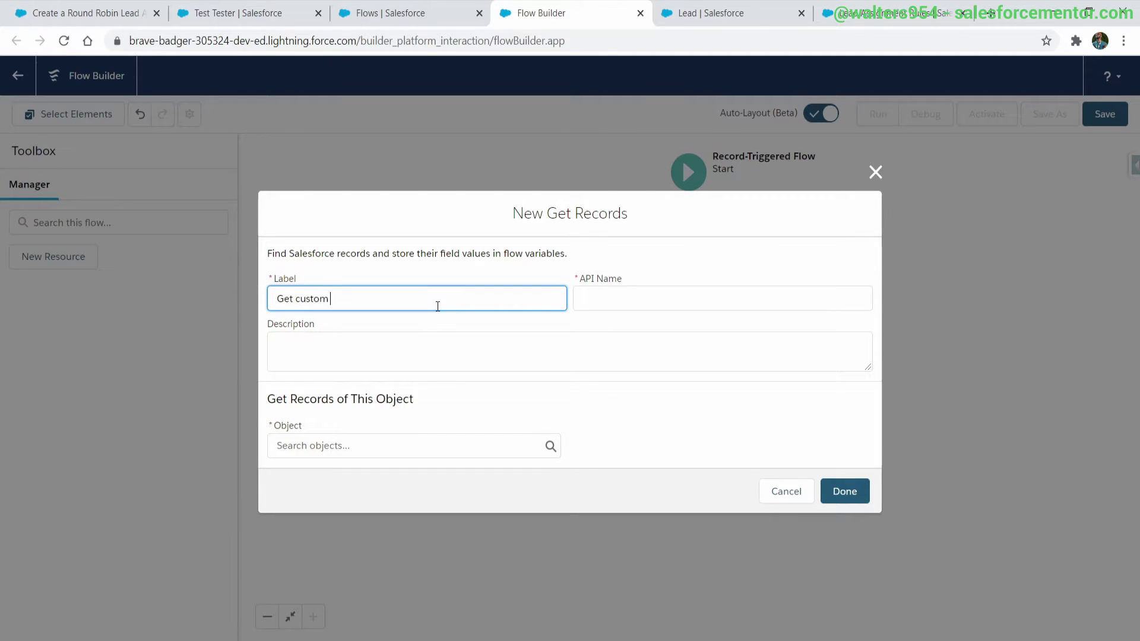
key(BackSpace)
key(BackSpace)
key(BackSpace)
key(BackSpace)
key(BackSpace)
key(BackSpace)
text(Custom Setting)
click(474, 356)
Make Get Custom Setting retrieve all Auto Number records without filter conditions, and finish the element.
click(429, 451)
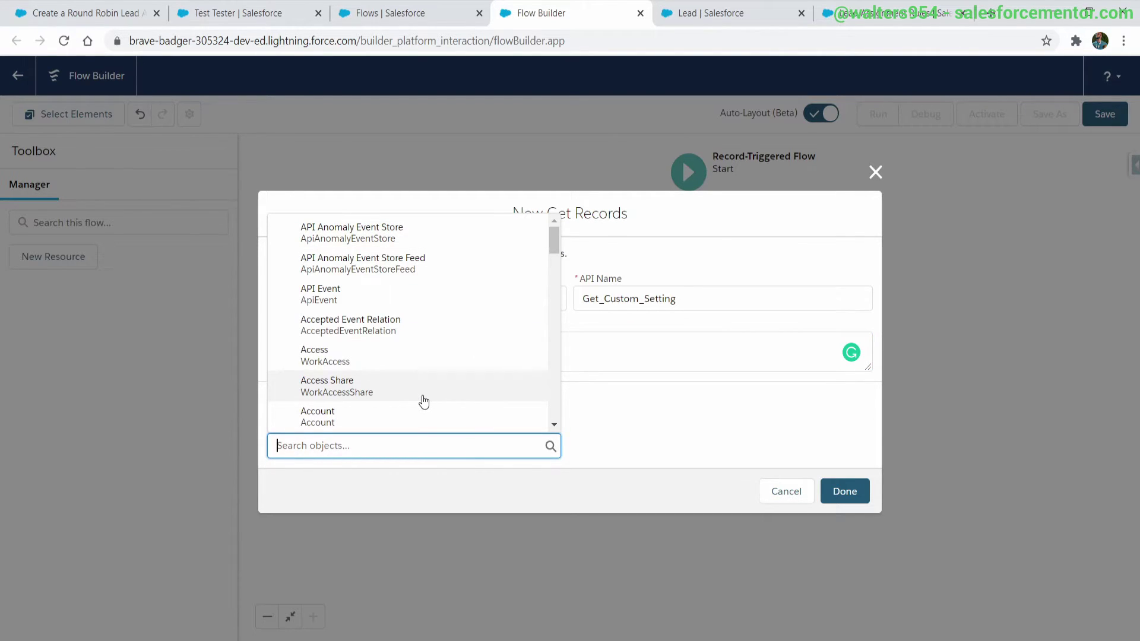
text(auto)
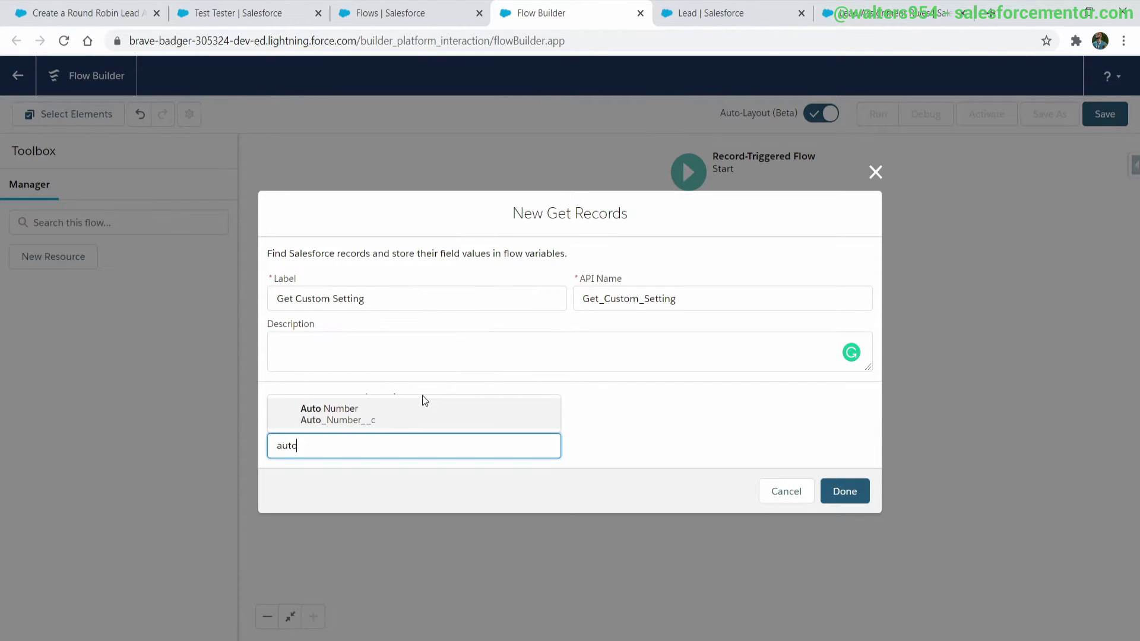
click(422, 401)
scroll(430, 411, down, 1)
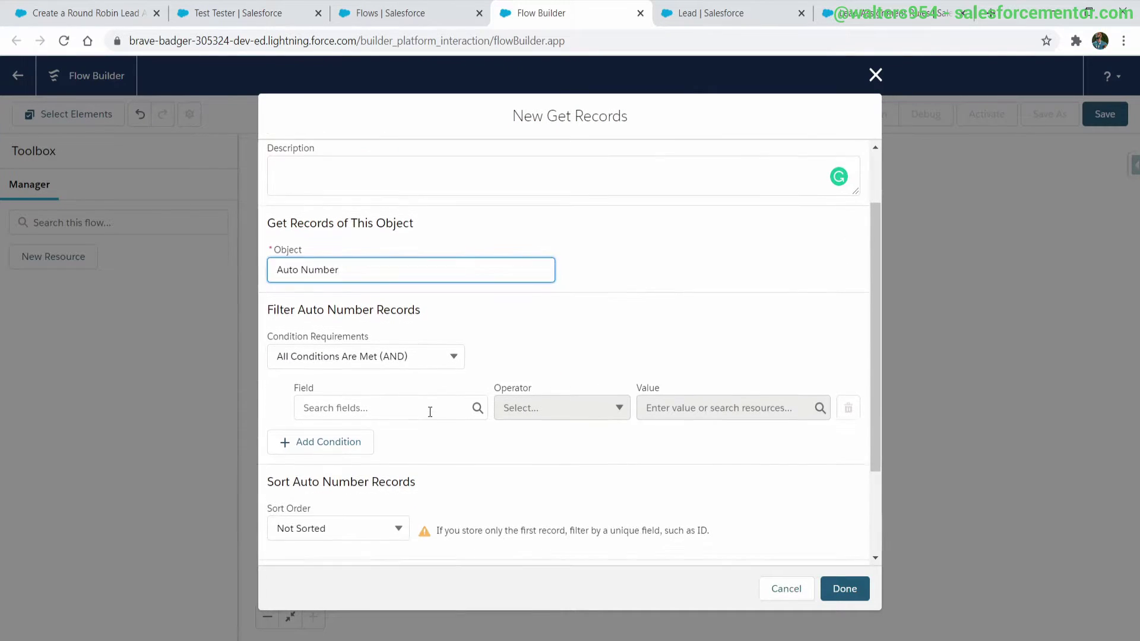
click(356, 356)
double_click(351, 356)
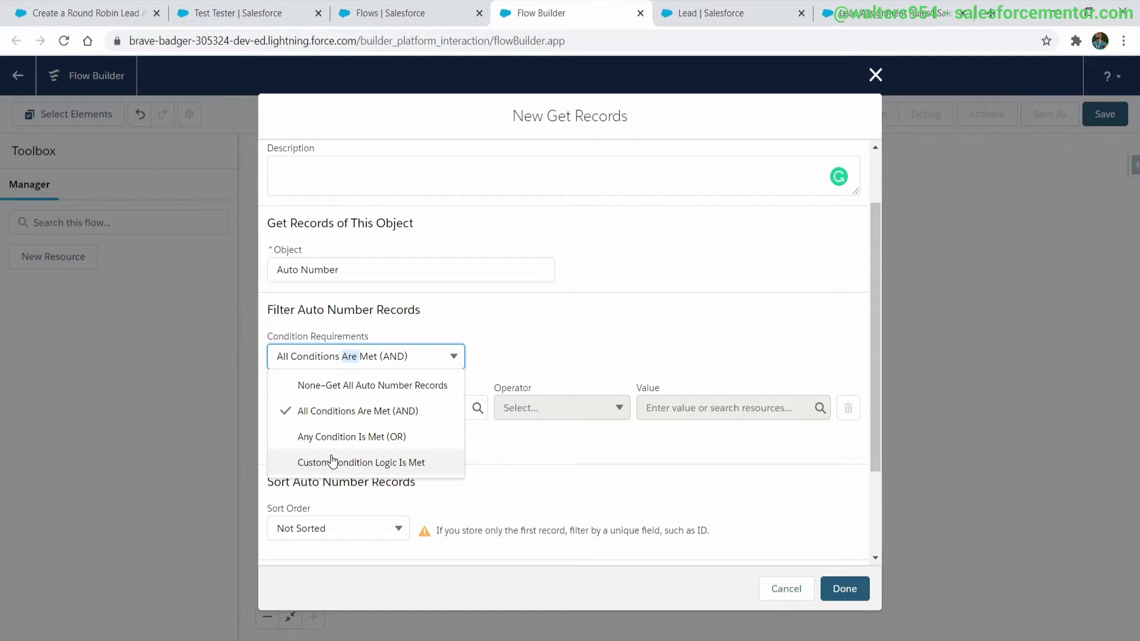
click(326, 387)
scroll(492, 471, down, 1)
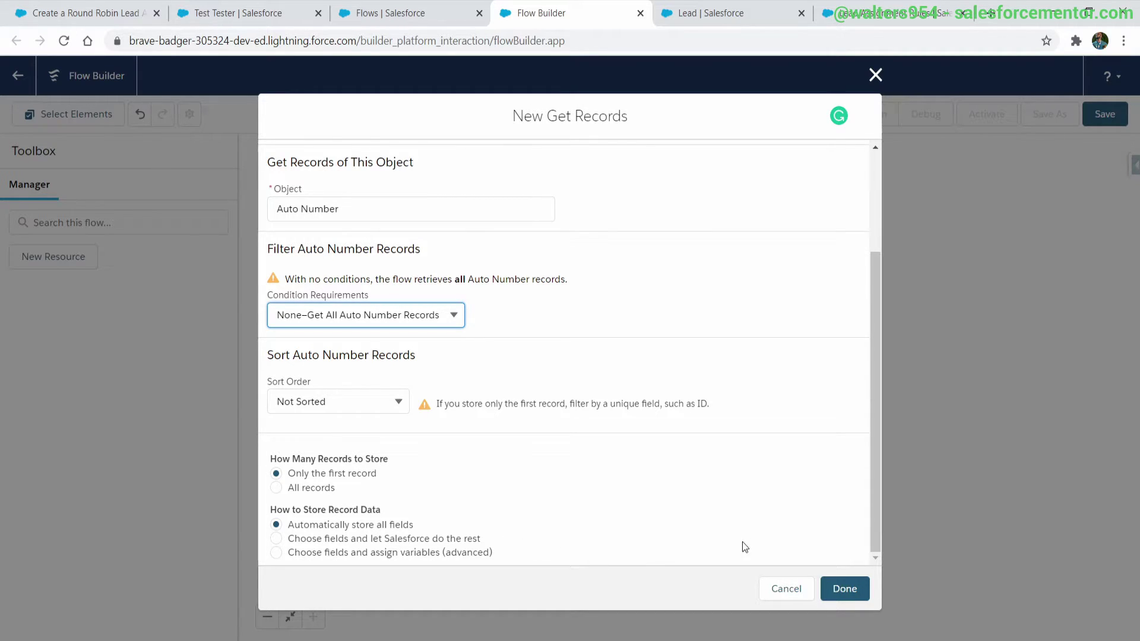
click(843, 588)
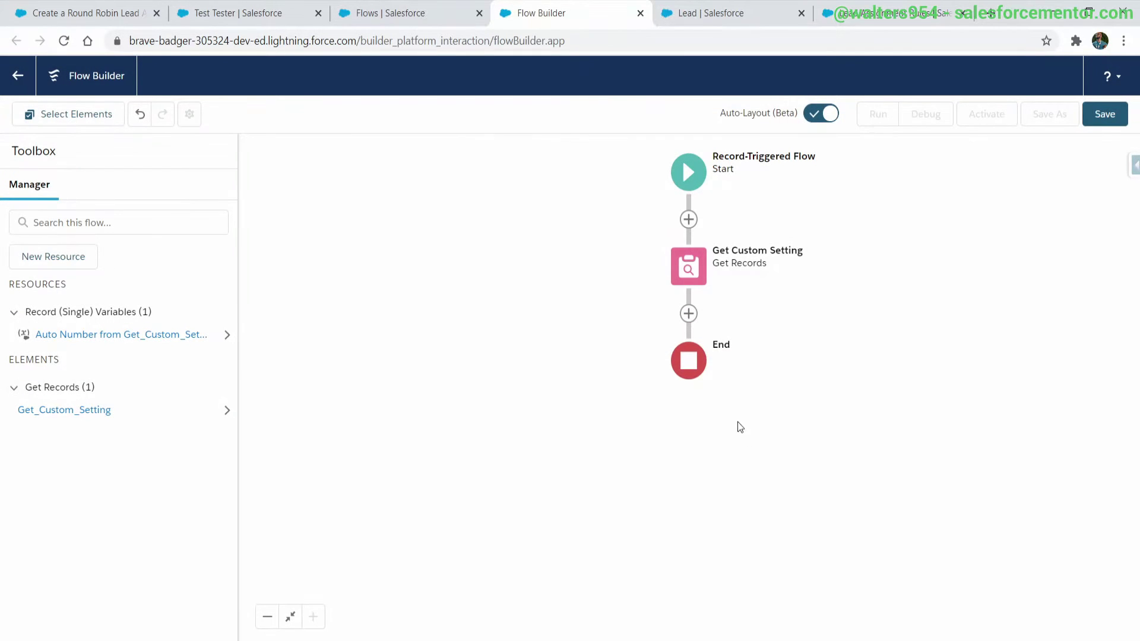
Add a Decision labelled Lead Source after Get Custom Setting and name its first outcome Phone.
click(688, 318)
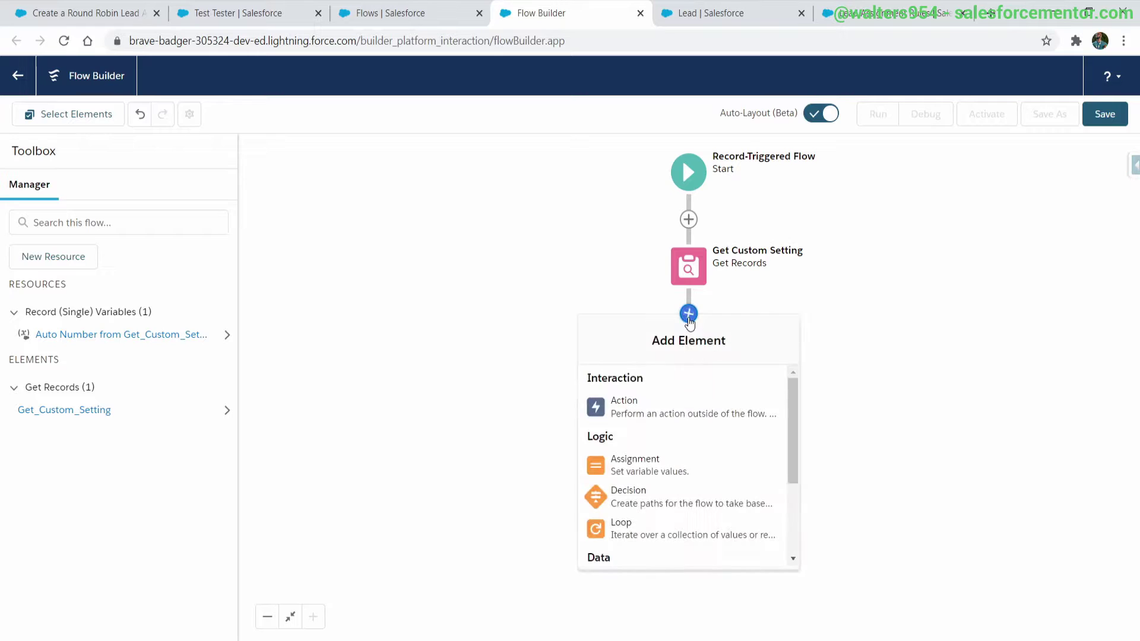
click(657, 504)
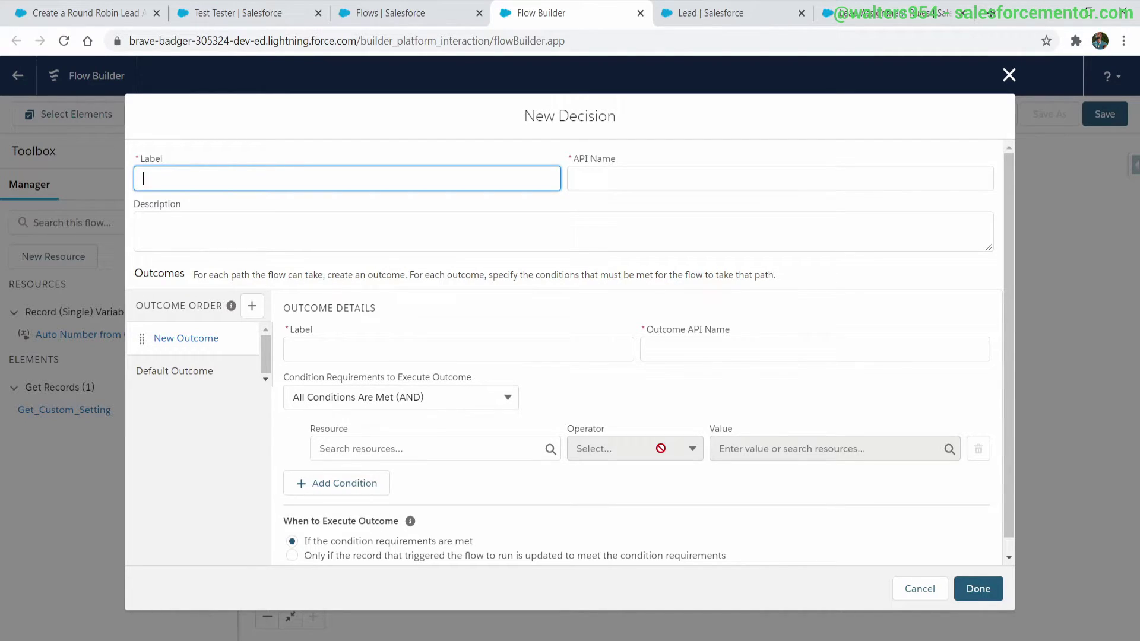
text(Lead Source)
click(336, 352)
text(Phone)
Set the Phone outcome's condition to $Record > Lead Source Equals Phone Inquiry.
click(329, 448)
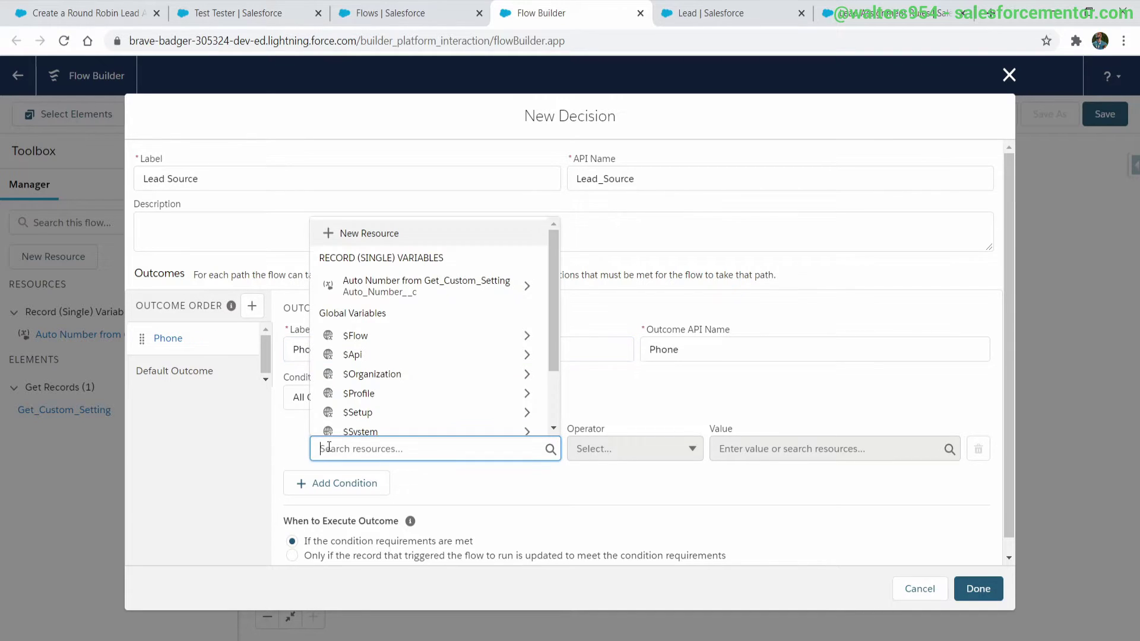
text(rec)
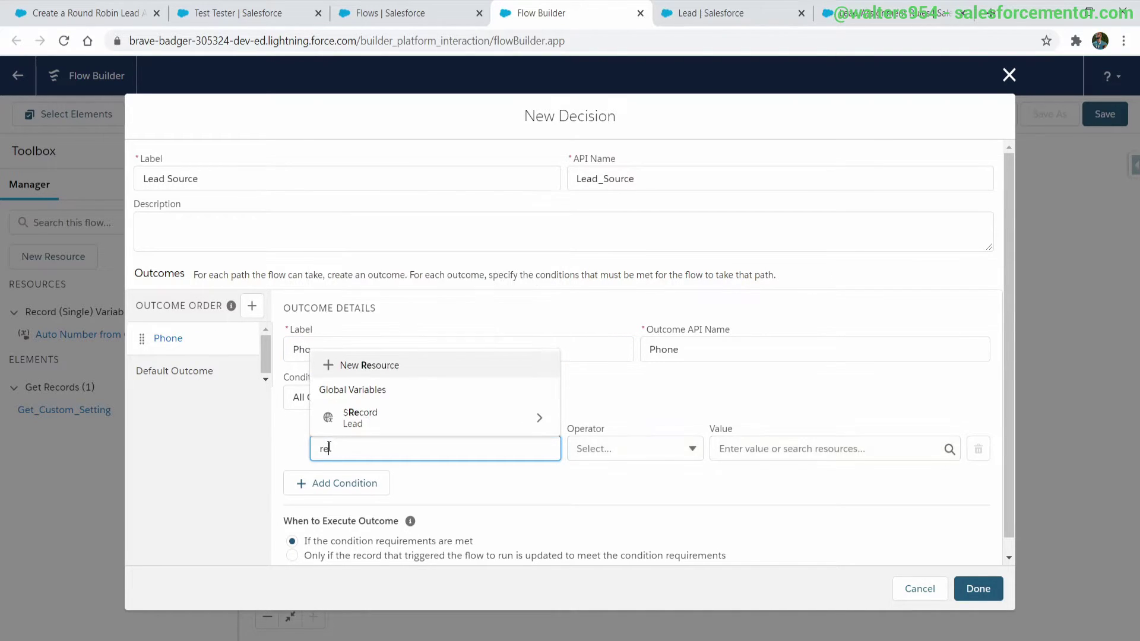
click(359, 415)
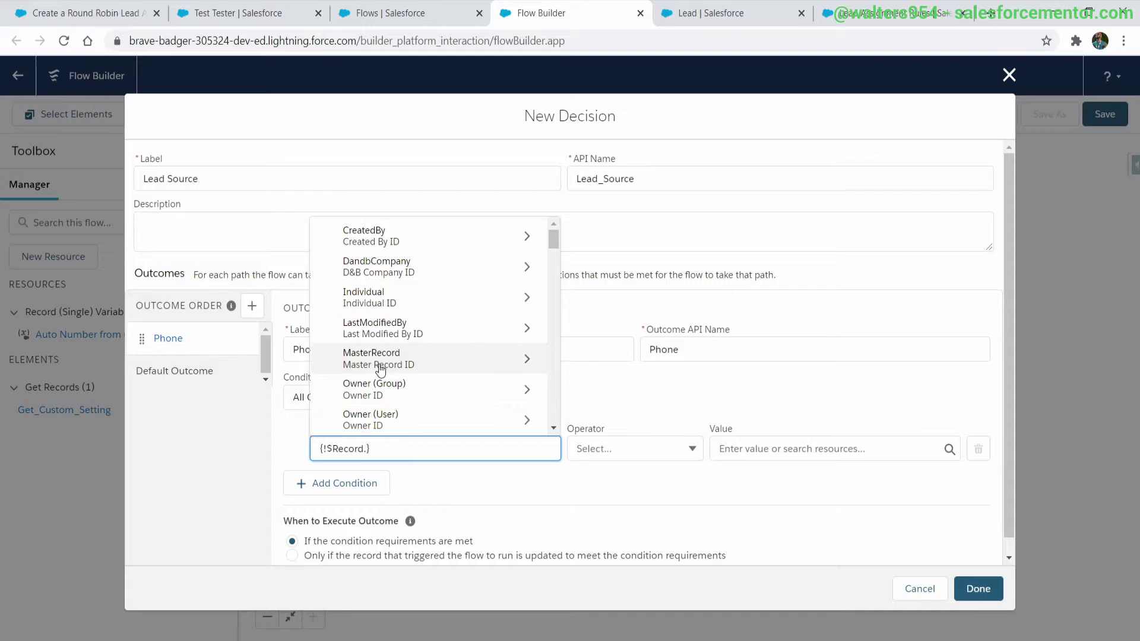
text(sou)
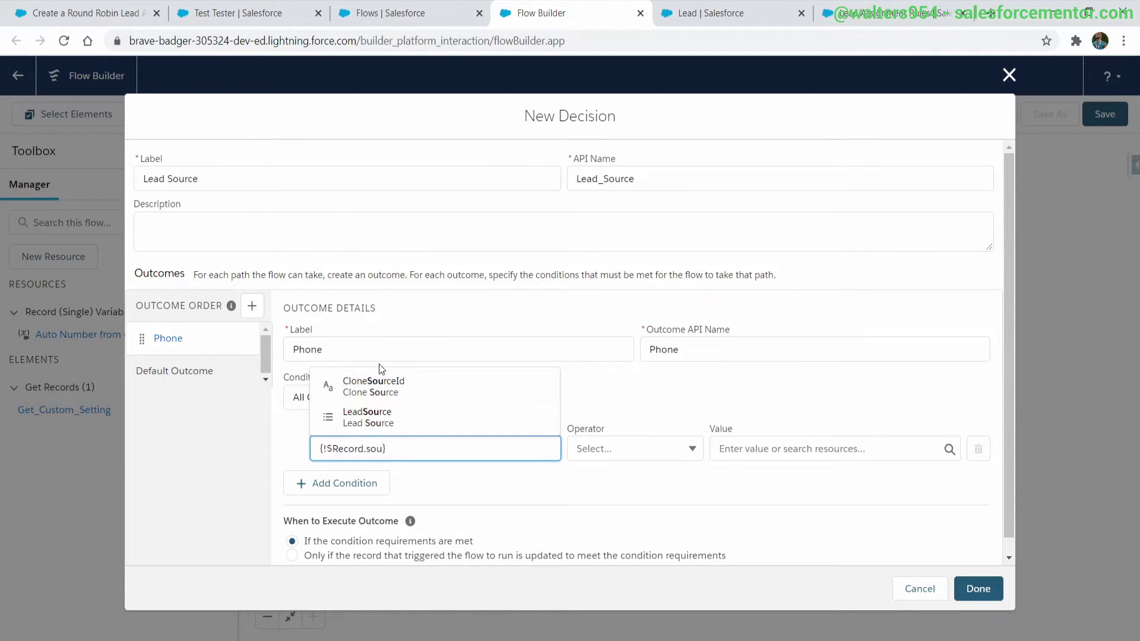
click(390, 418)
click(783, 445)
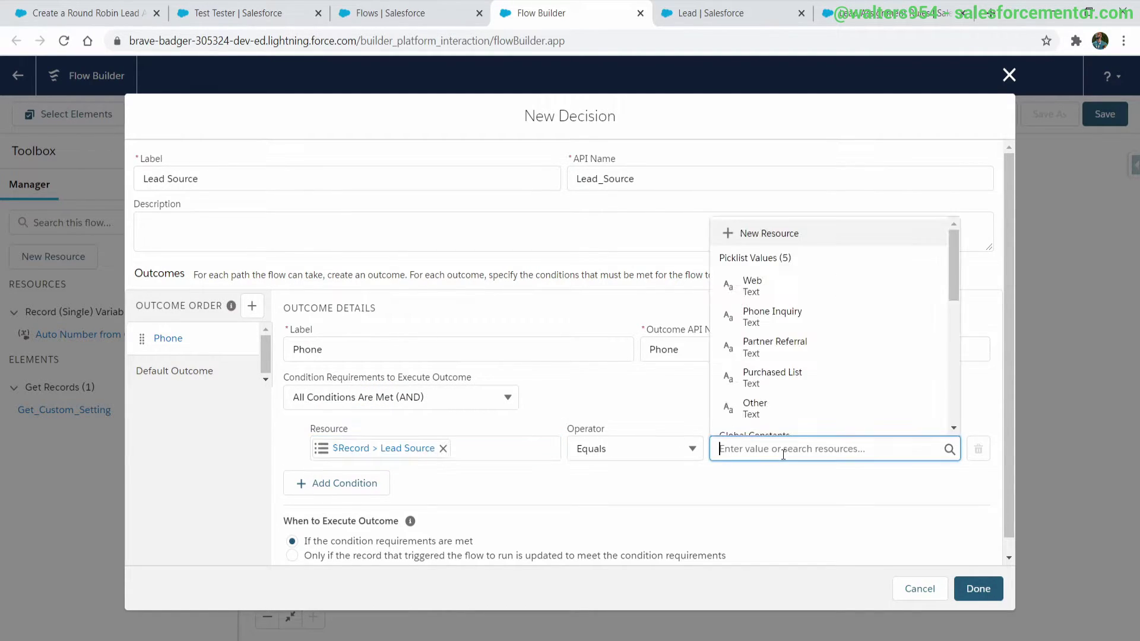
scroll(763, 412, down, 2)
scroll(766, 380, up, 2)
click(775, 319)
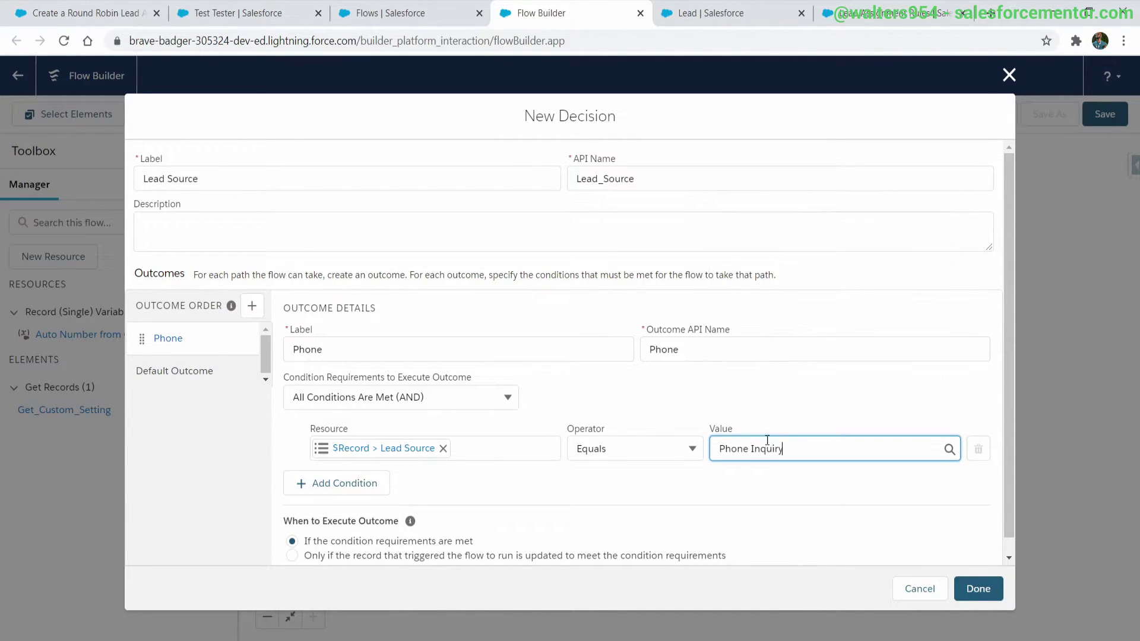
Add a second outcome named Web with the condition $Record > Lead Source Equals Web, and finish the decision.
click(252, 306)
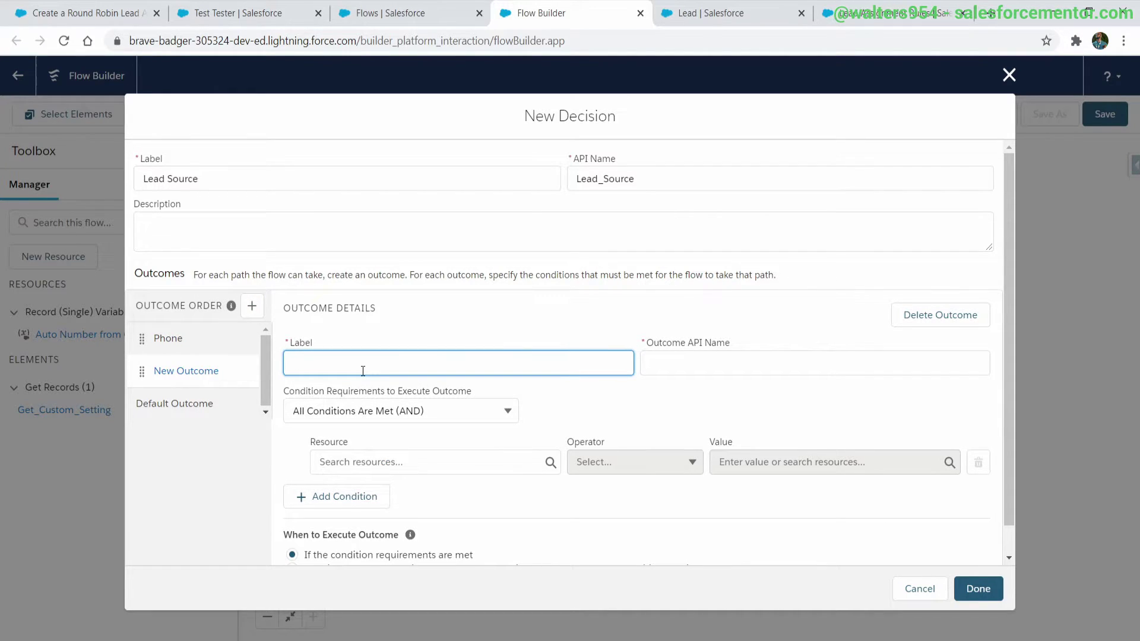
text(Web)
click(379, 461)
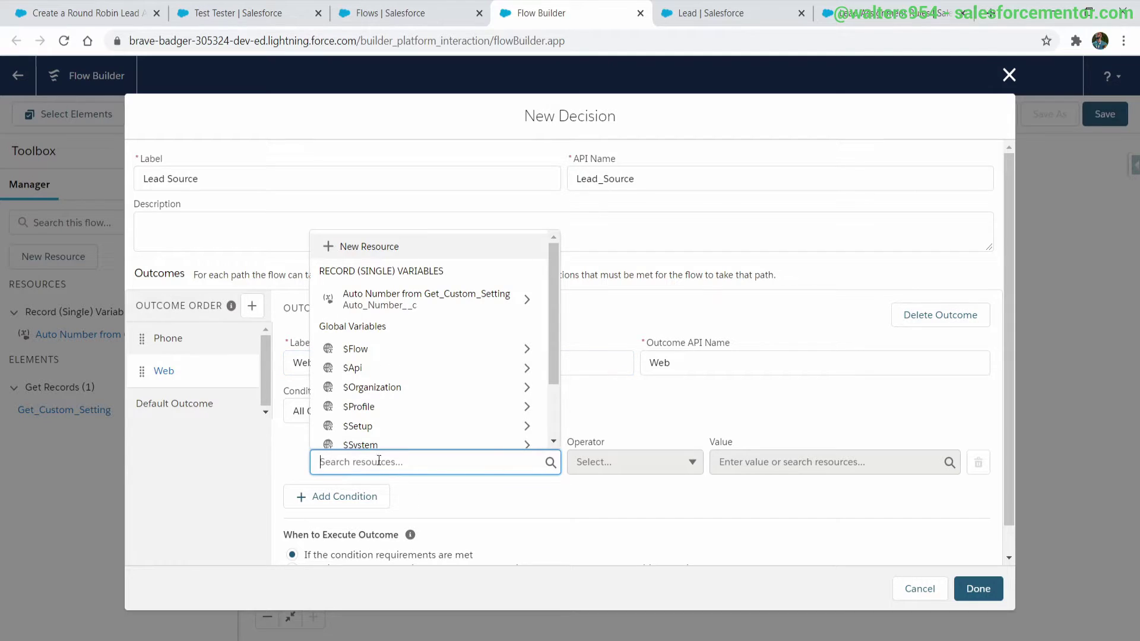
text(rec)
click(370, 431)
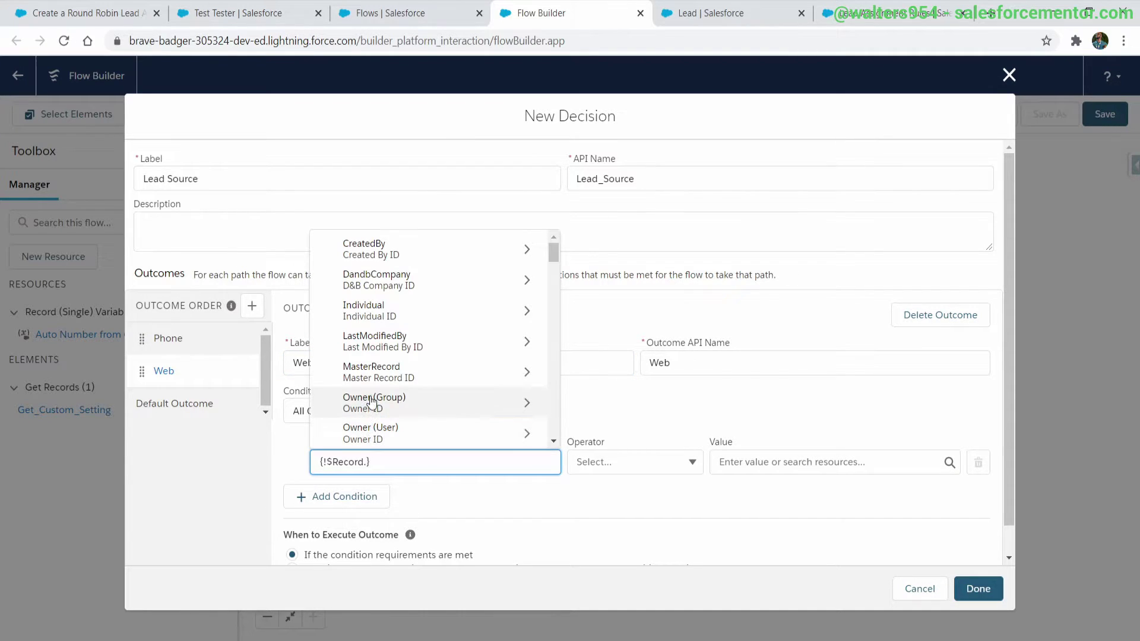
text(lead)
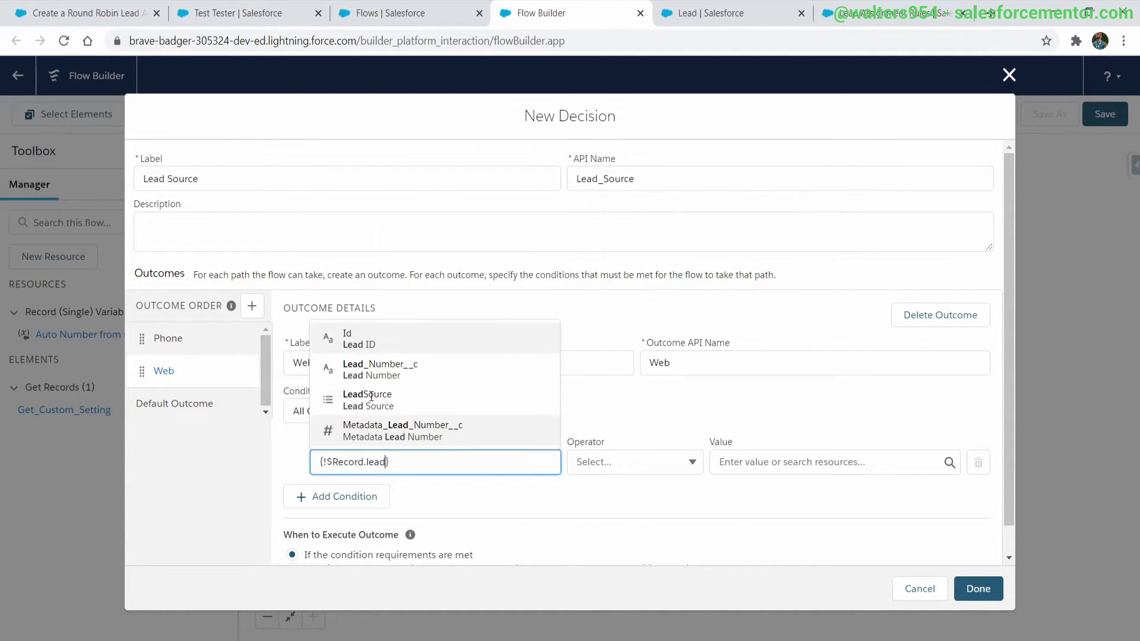
click(381, 394)
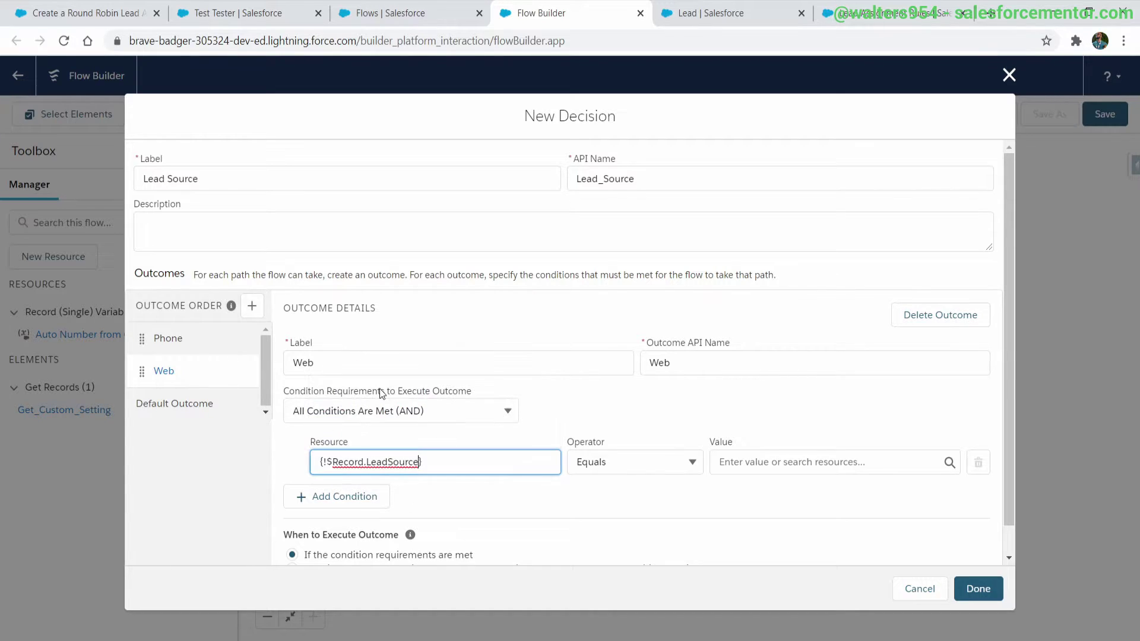
click(775, 462)
click(753, 299)
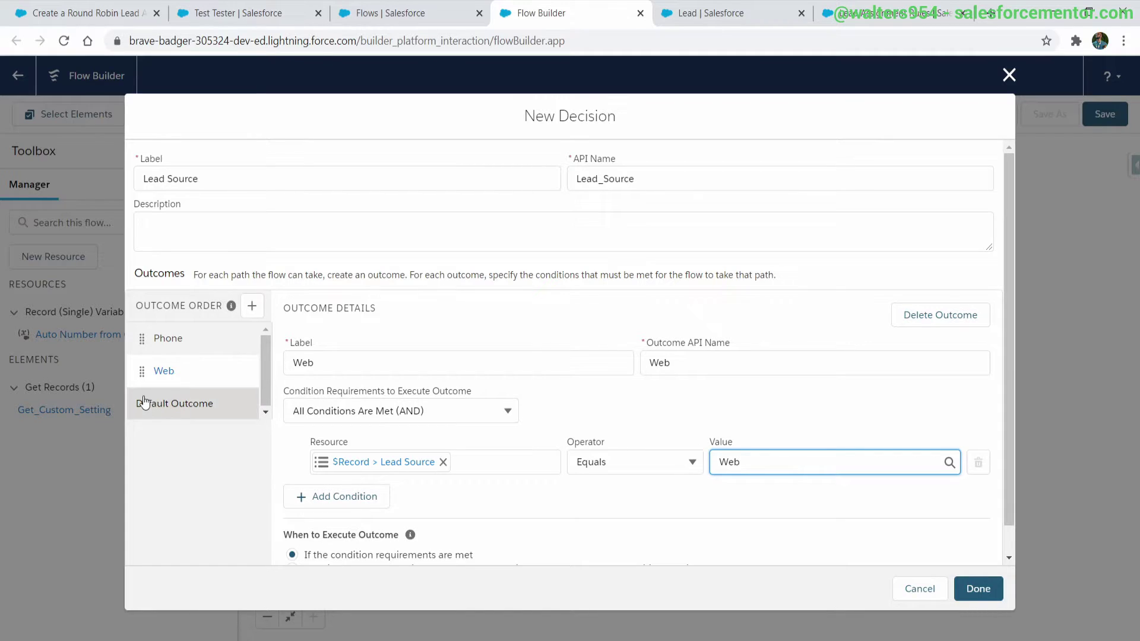
click(980, 591)
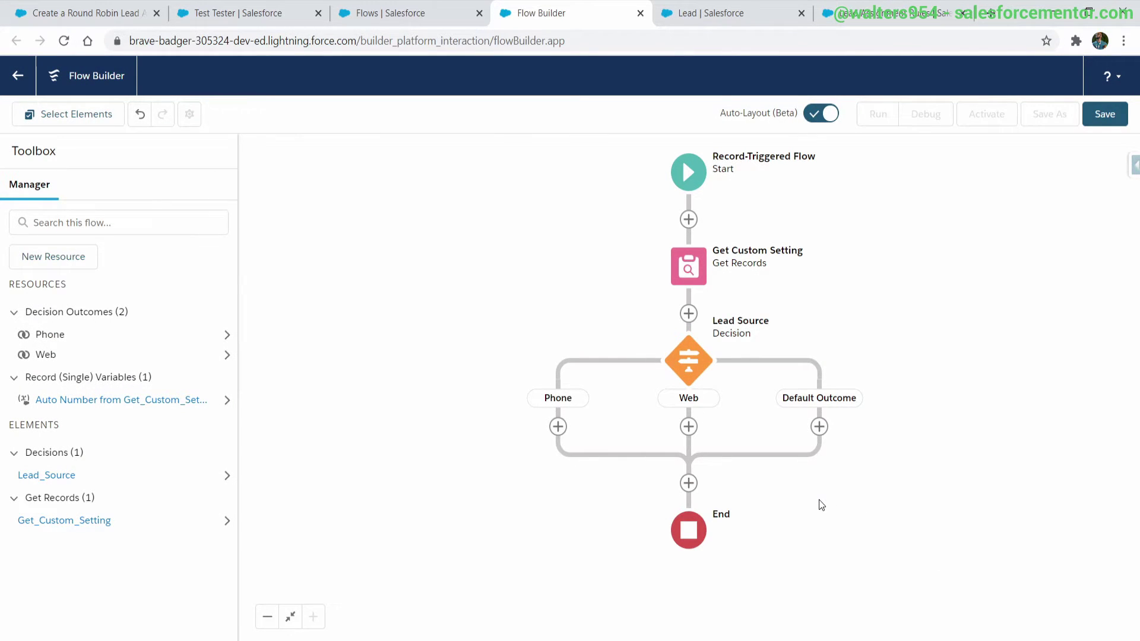
Add an Assignment labelled Increase Auto Number Phone on the Phone path of the Lead Source decision.
click(556, 427)
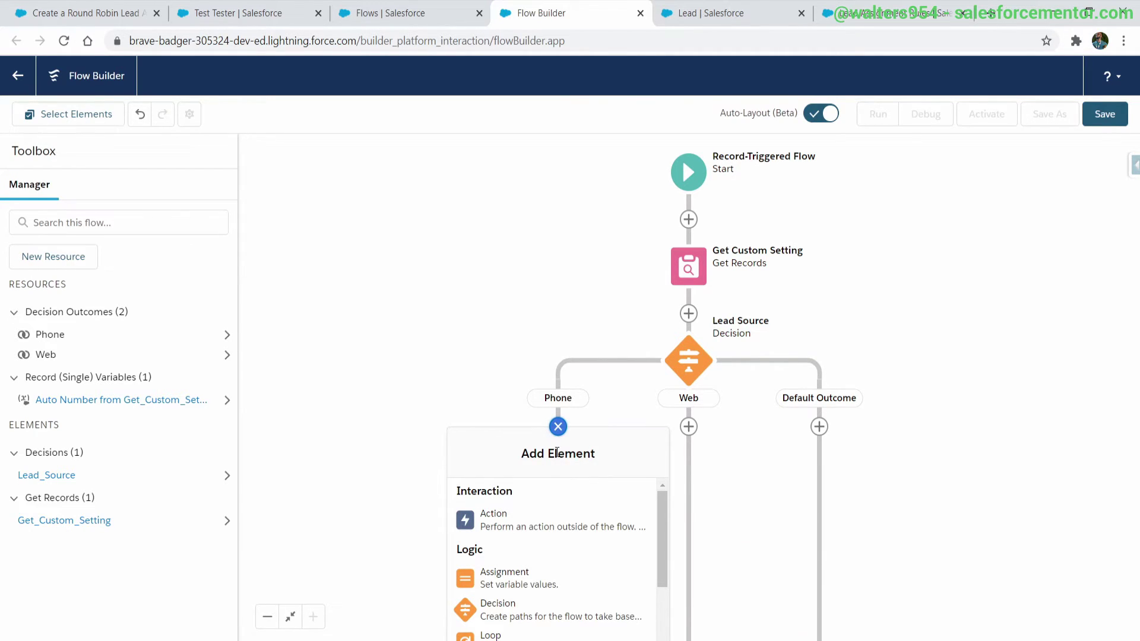
scroll(520, 570, down, 2)
scroll(522, 570, up, 1)
scroll(522, 569, up, 1)
scroll(535, 552, down, 1)
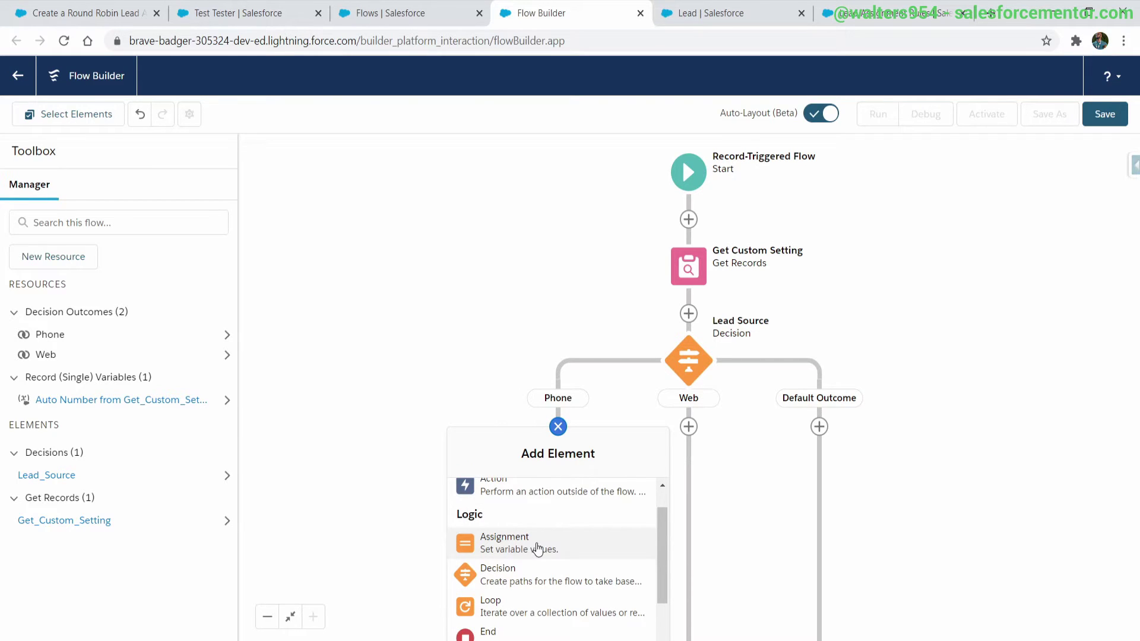
click(537, 548)
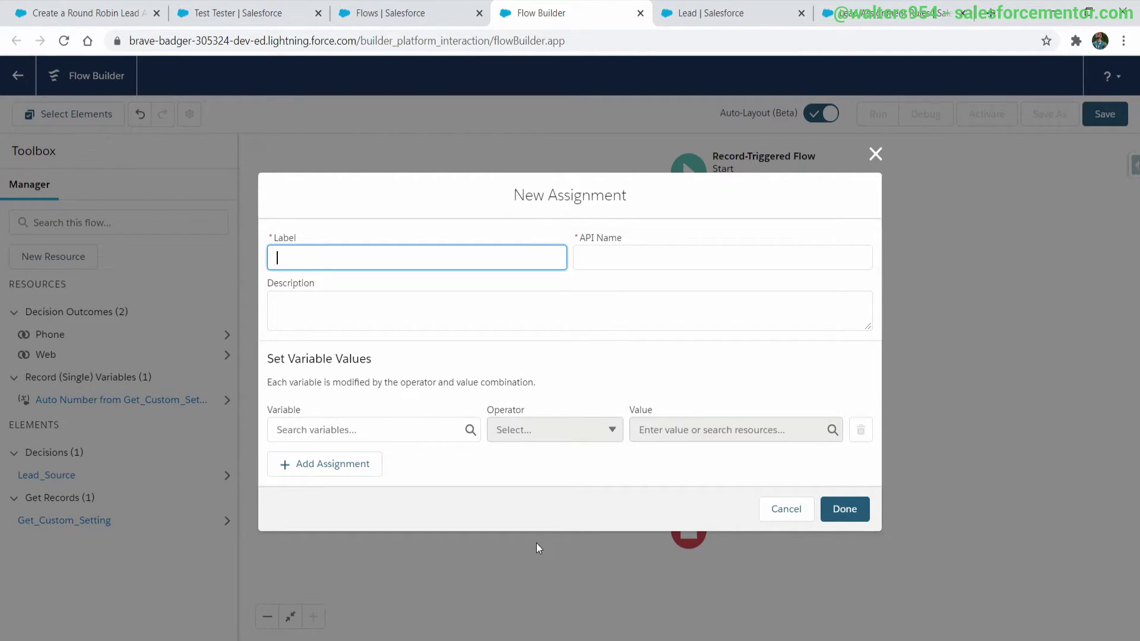
text(rease Auto)
key(BackSpace)
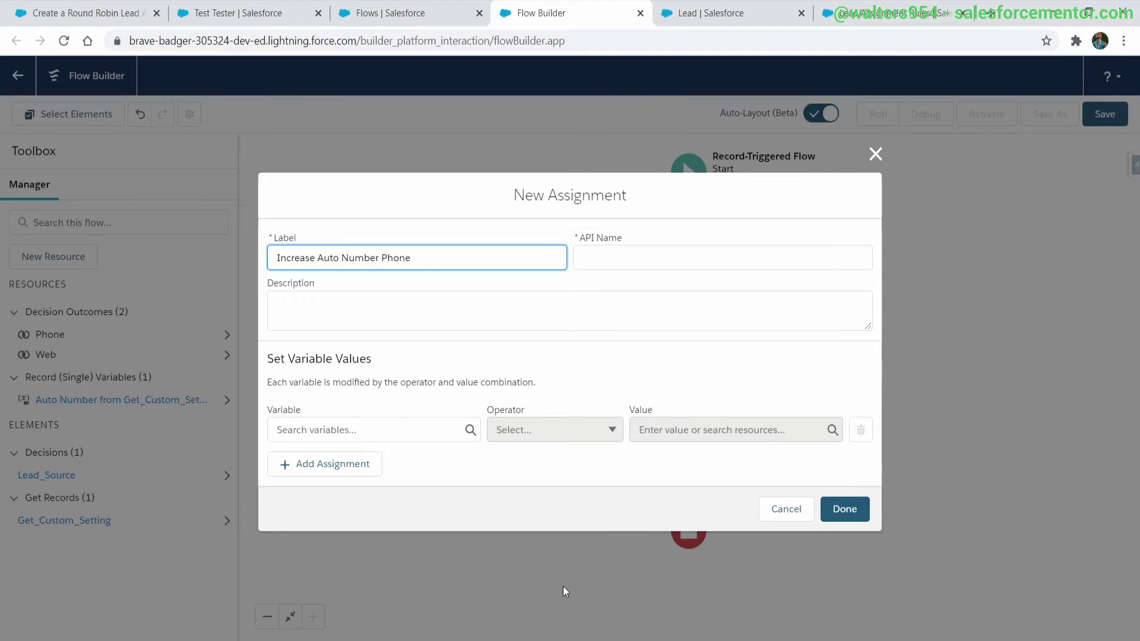
click(592, 302)
Make the assignment add 1 to Get_Custom_Setting's Auto_Number_Lead_Source_Phone__c, and finish the element.
click(383, 428)
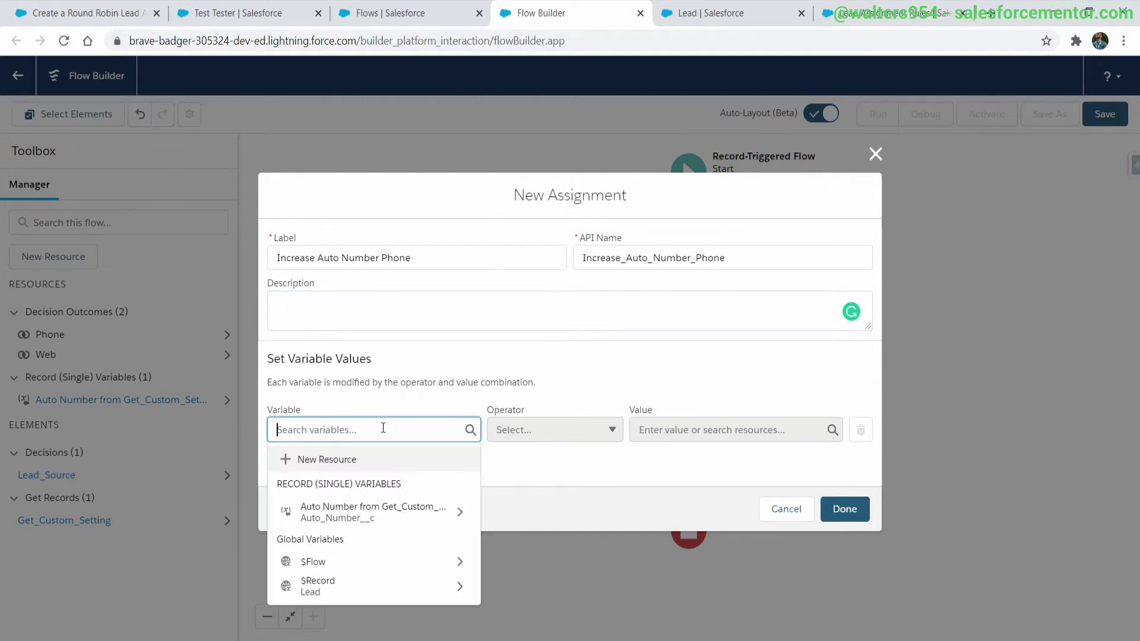
click(386, 519)
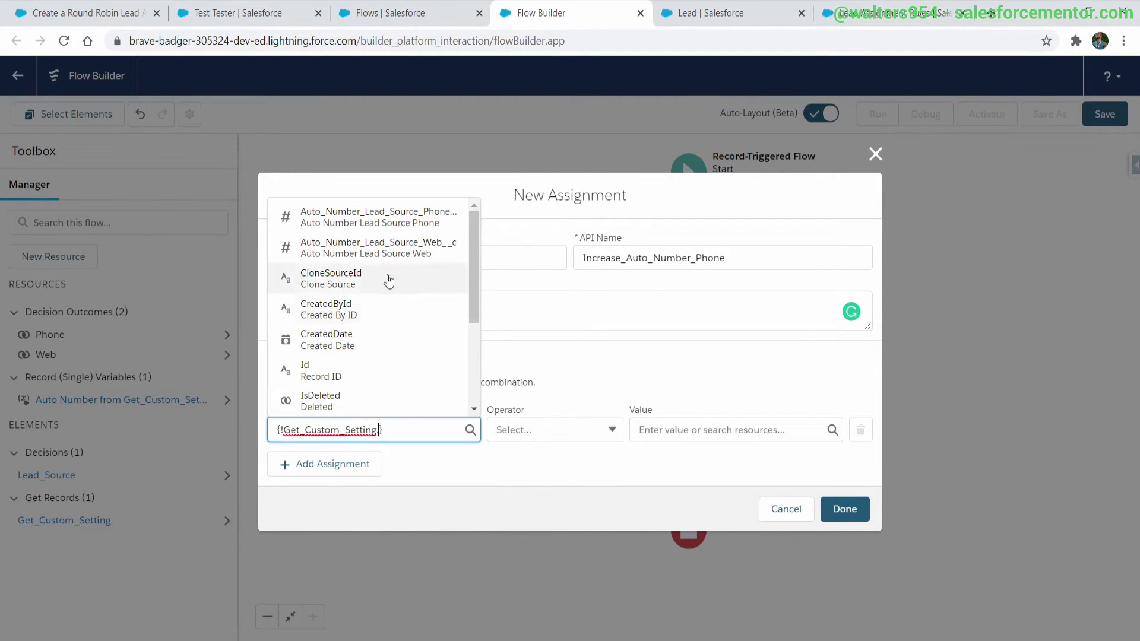
click(384, 220)
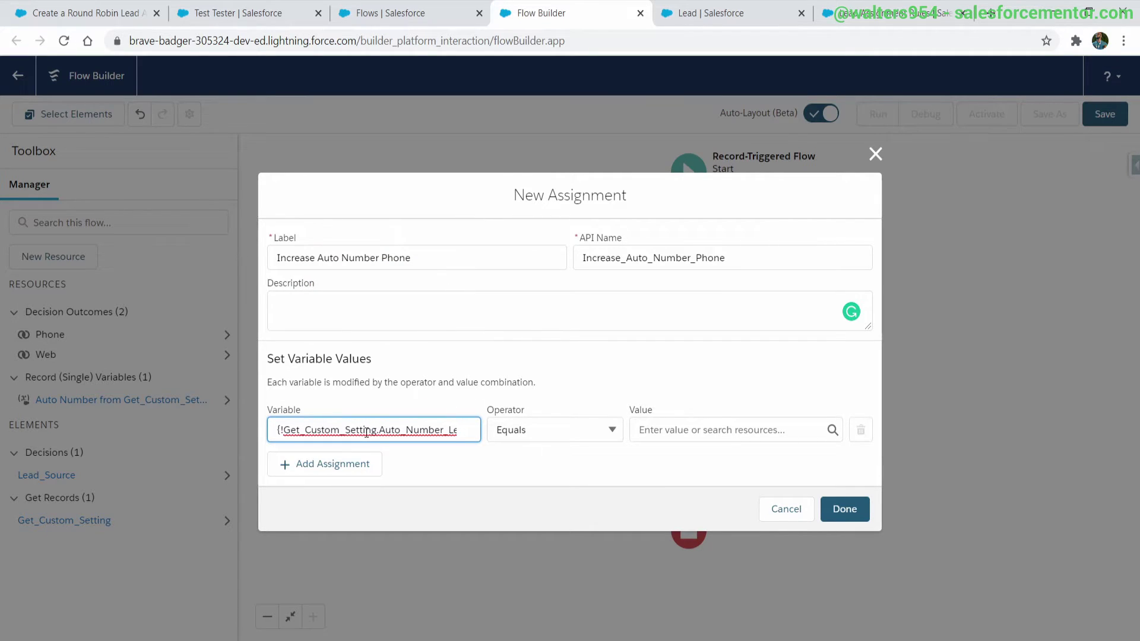
drag(366, 432, 469, 431)
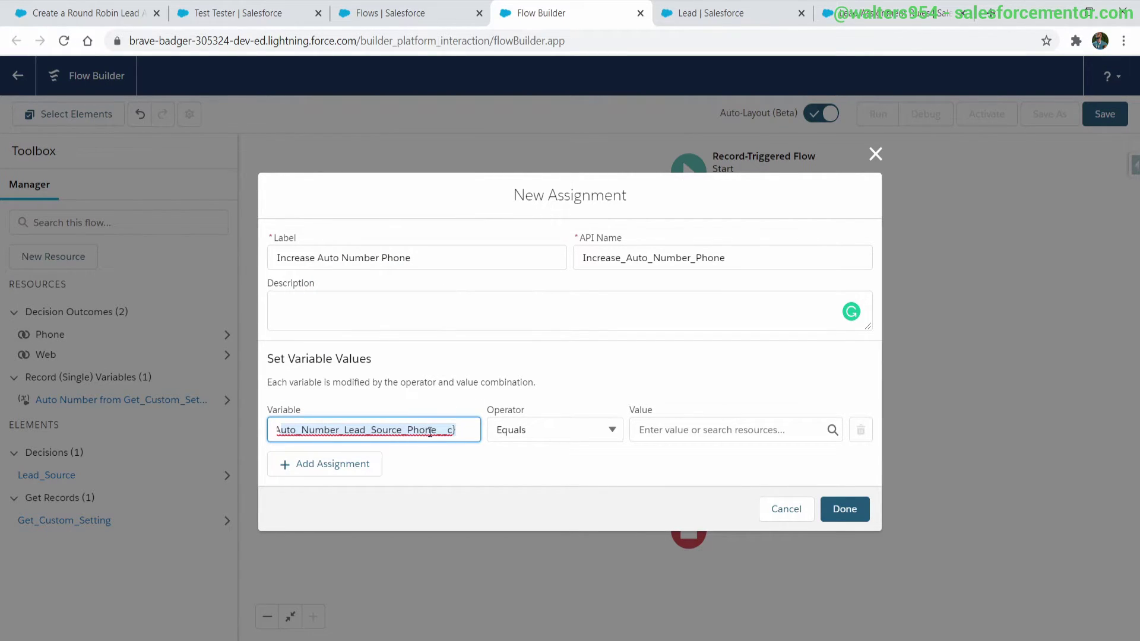
click(559, 433)
click(558, 483)
click(684, 437)
text(1)
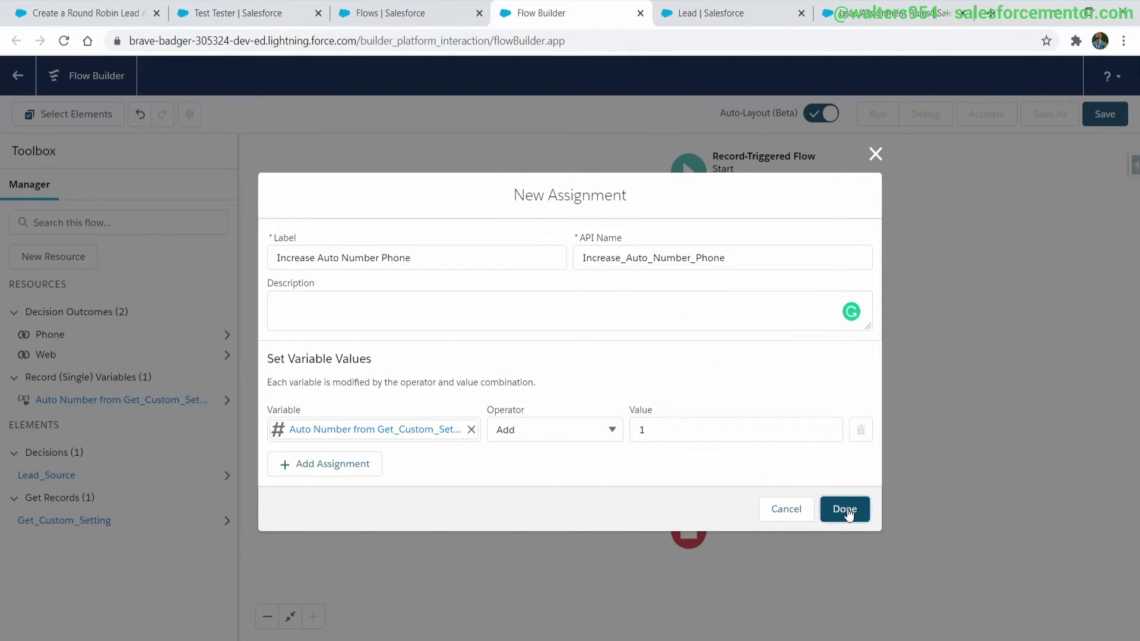
click(847, 509)
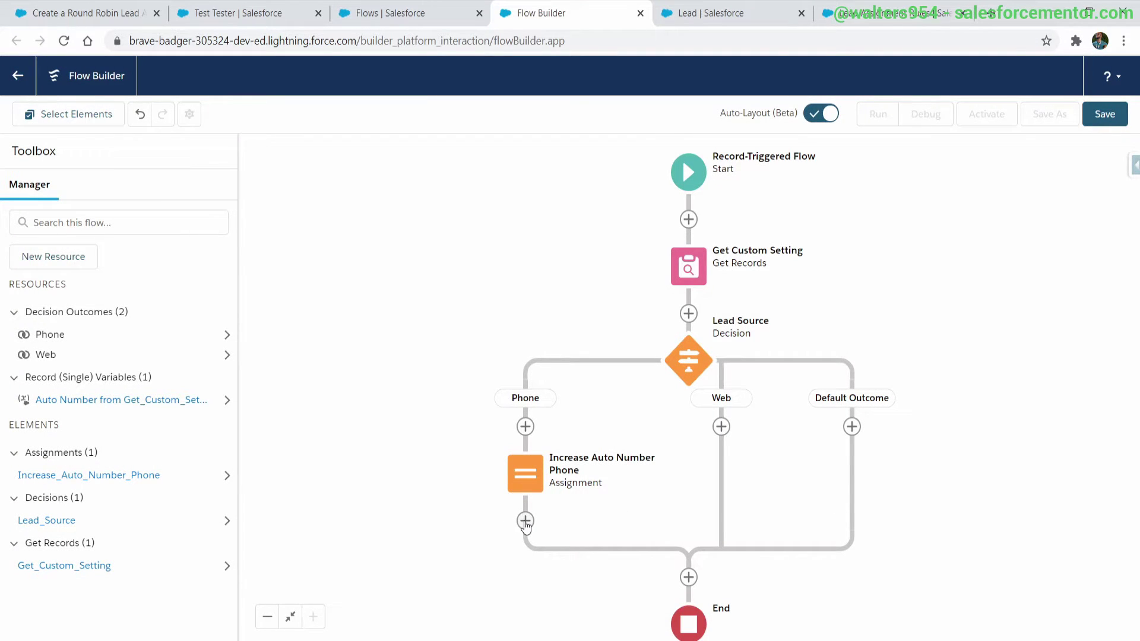
Add a second Assignment labelled Update Lead Metadata Field after Increase Auto Number Phone.
click(525, 522)
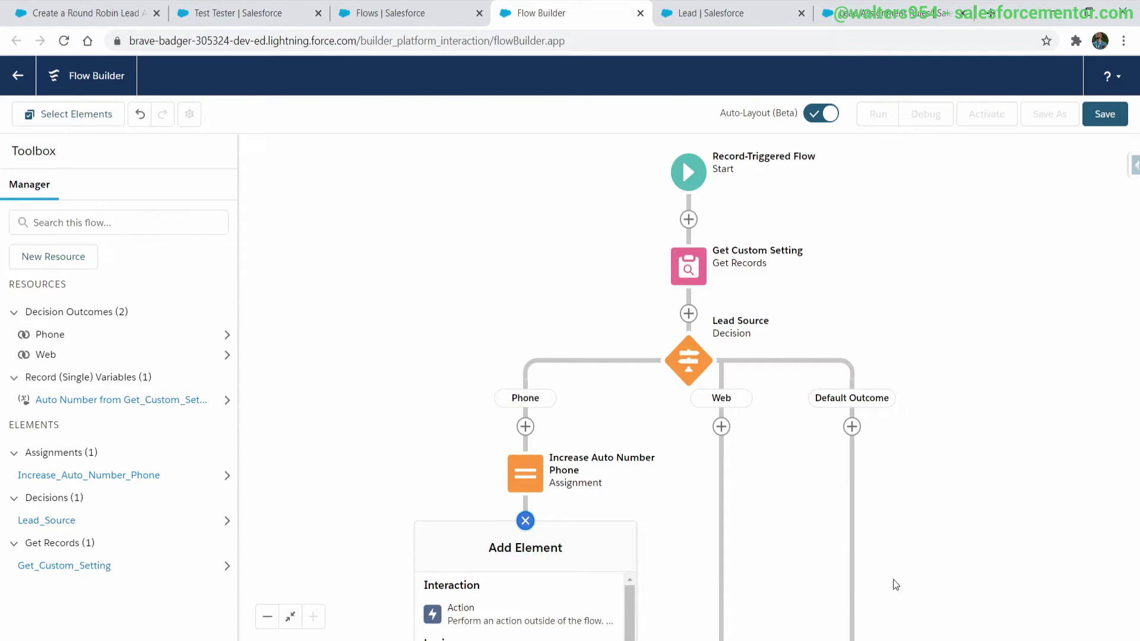
click(290, 616)
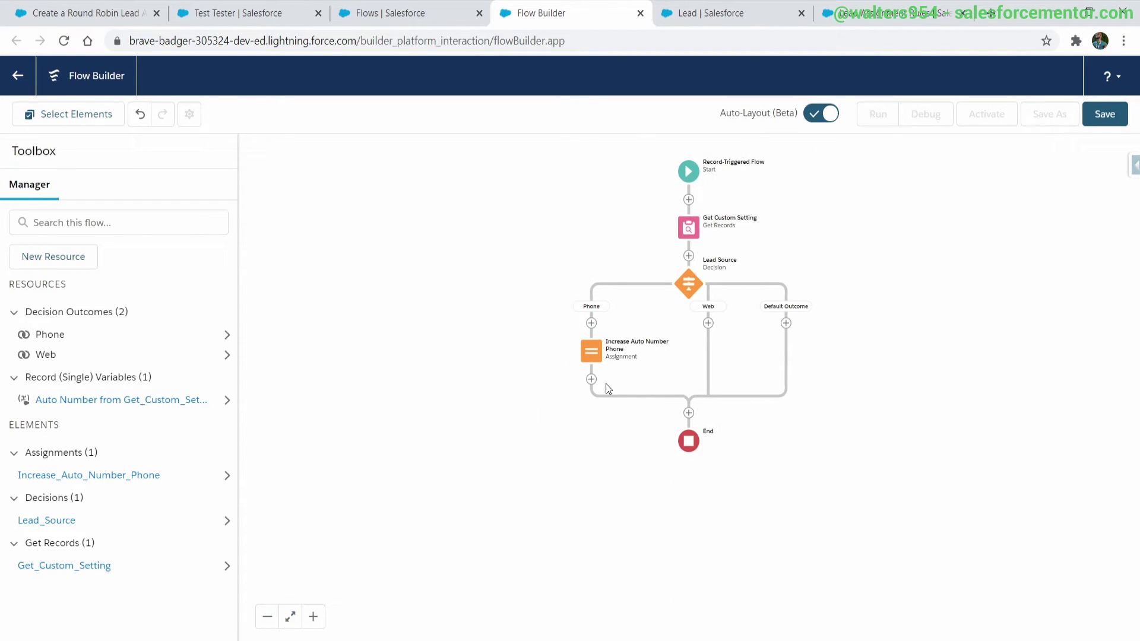
click(591, 379)
scroll(595, 514, down, 3)
scroll(595, 514, up, 3)
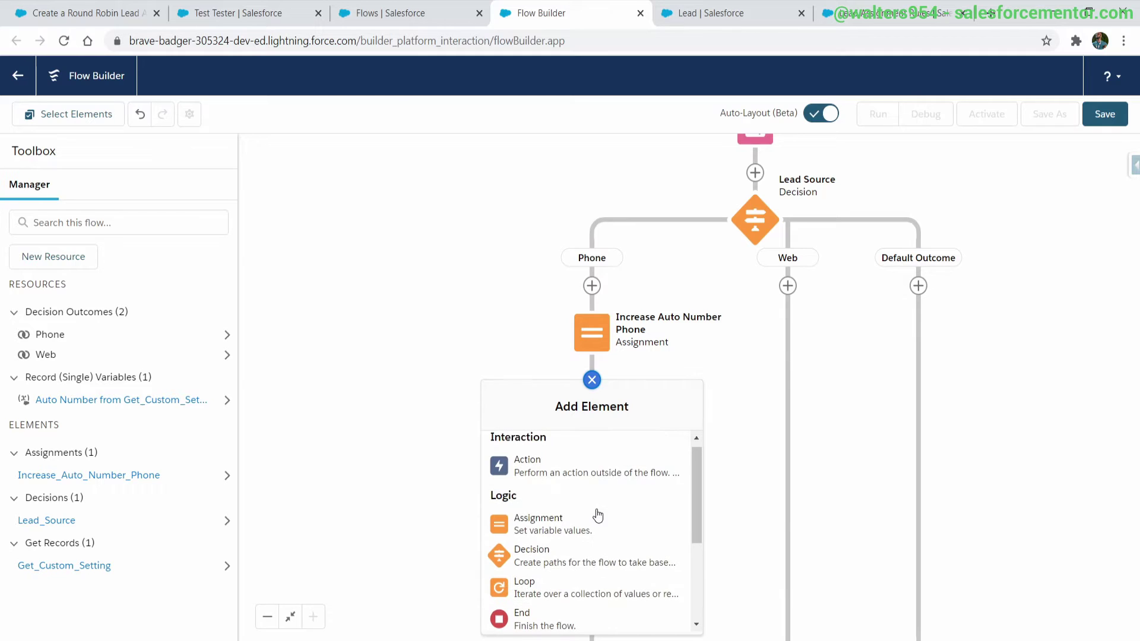
click(582, 527)
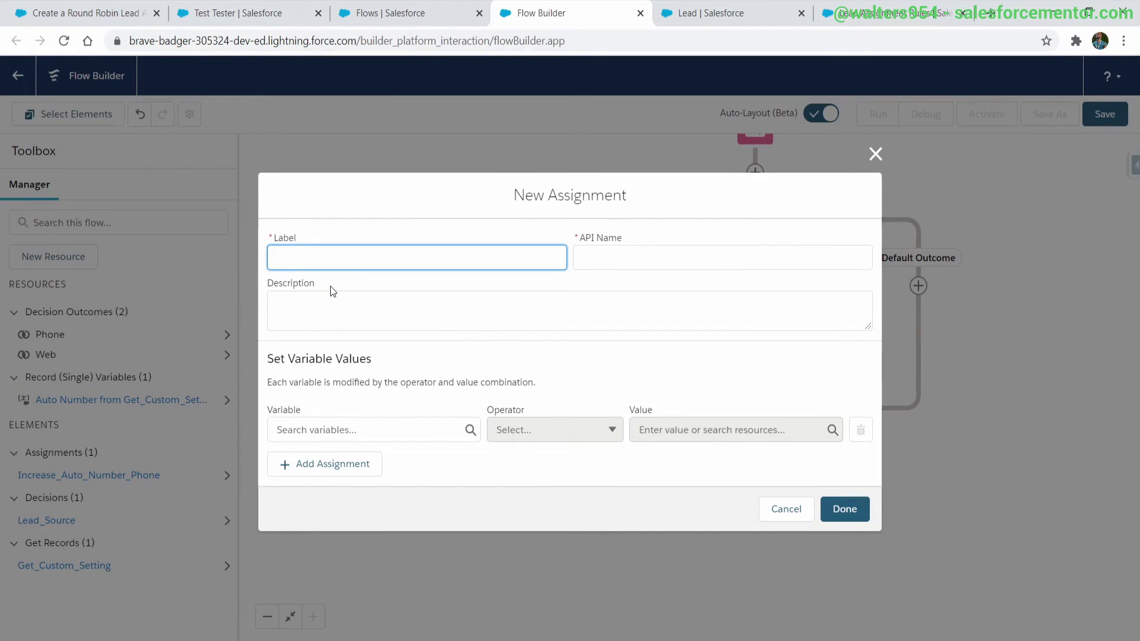
Set $Record > Metadata Lead Number equal to Get_Custom_Setting's Auto_Number_Lead_Source_Phone__c, and finish the assignment.
click(368, 430)
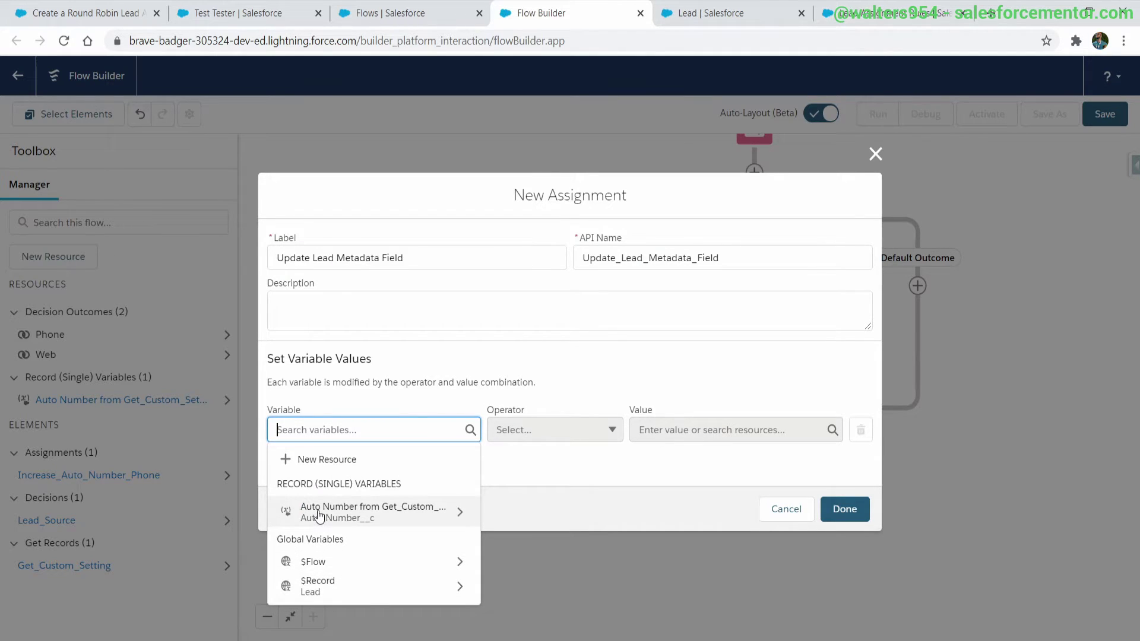
click(330, 586)
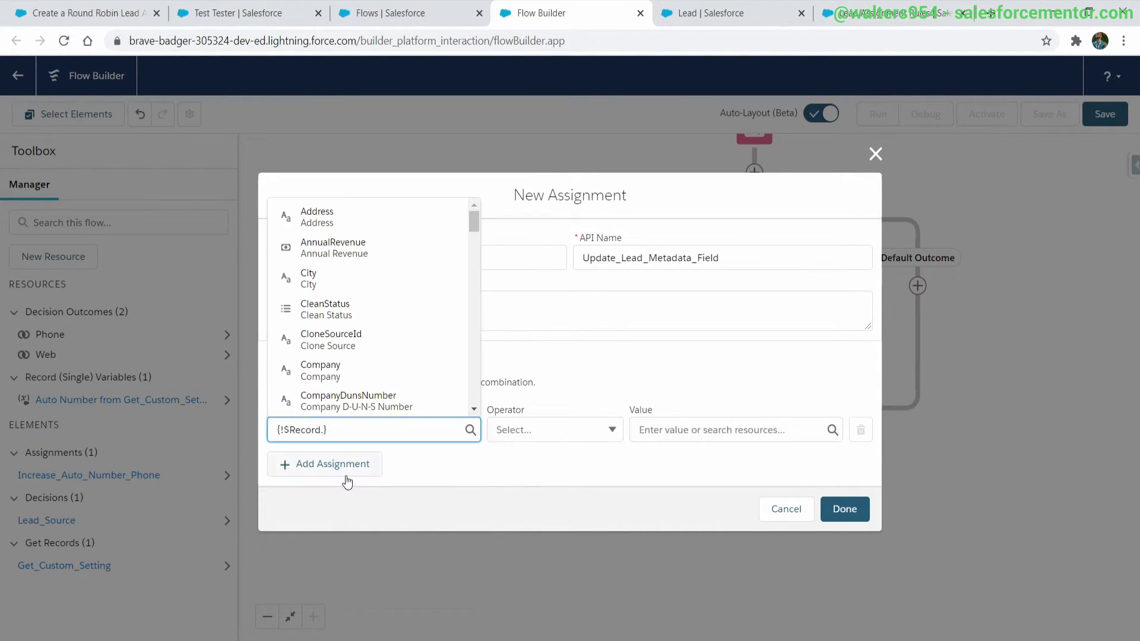
text(meta)
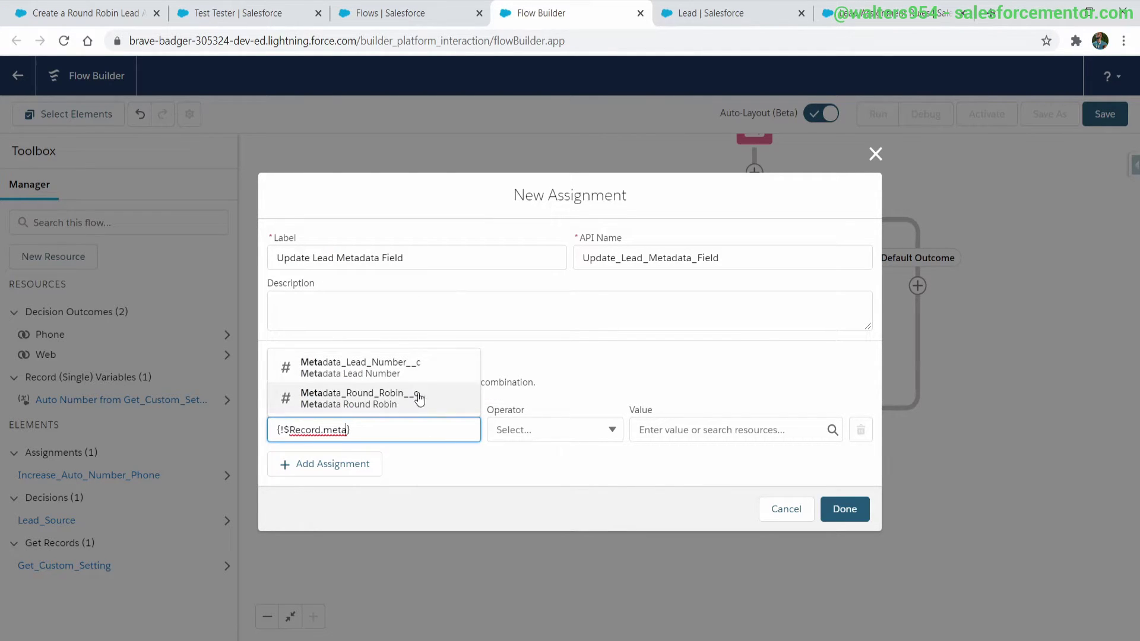
click(434, 379)
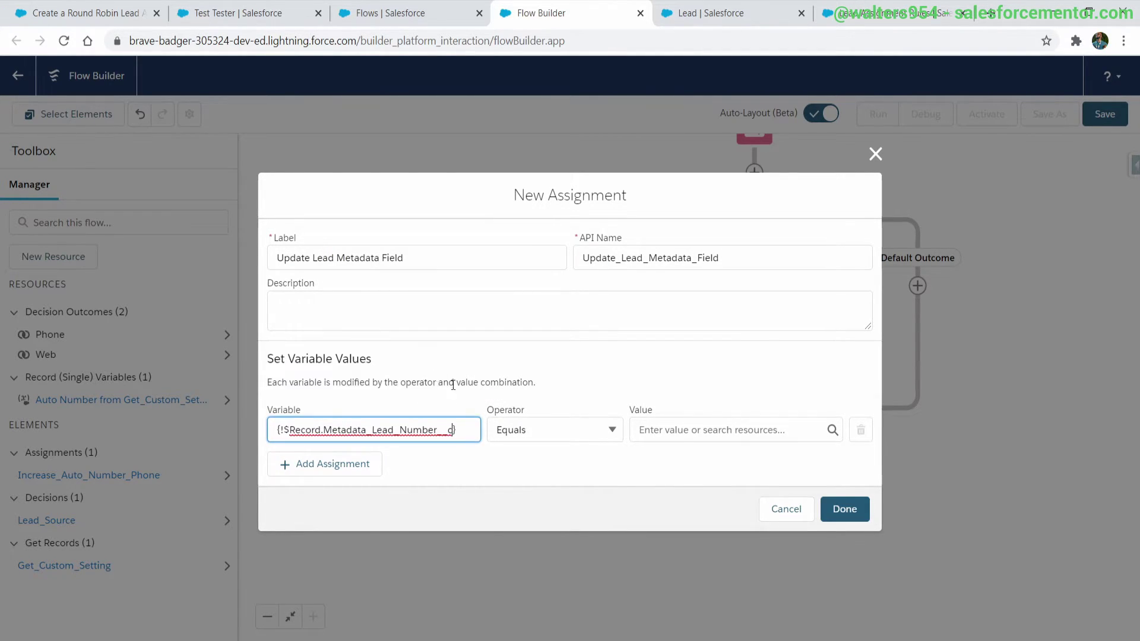
click(723, 430)
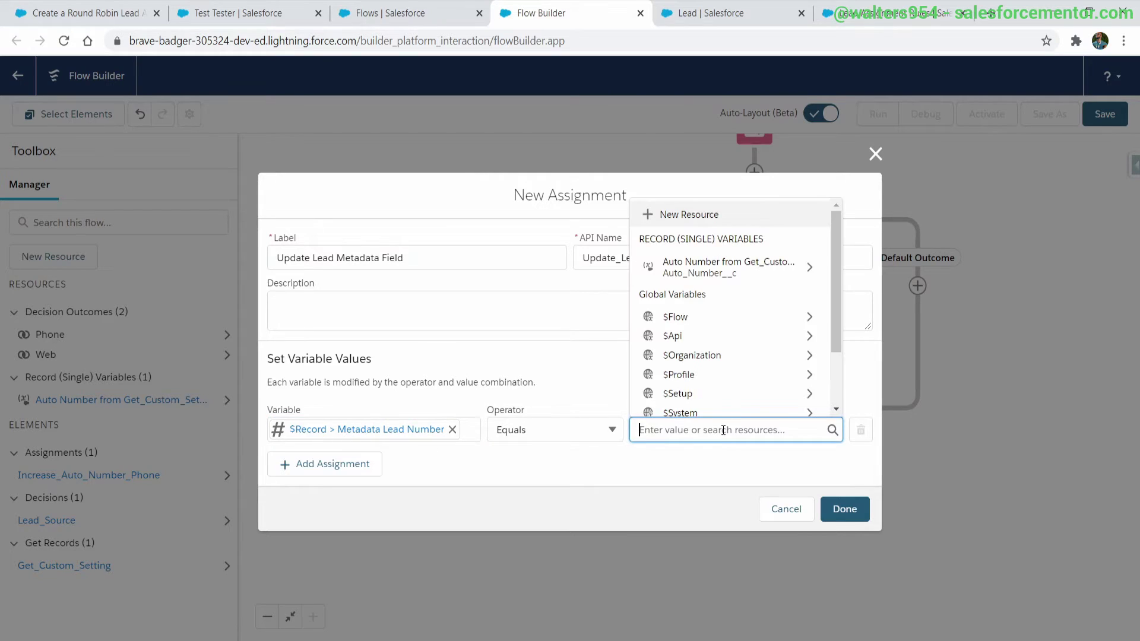
click(715, 272)
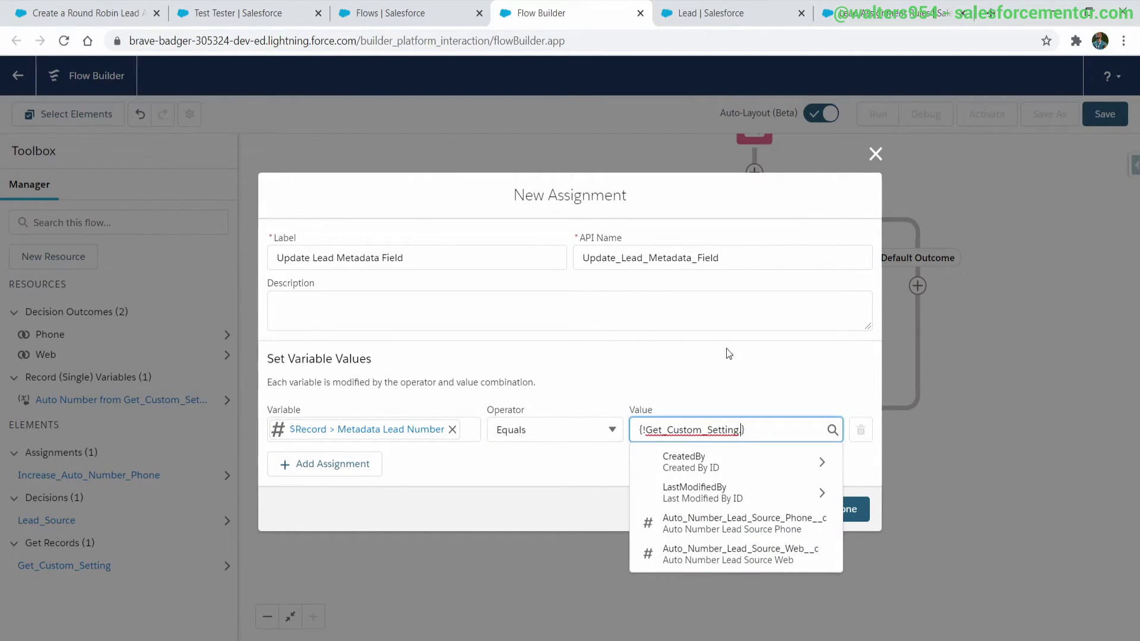
click(728, 530)
click(853, 516)
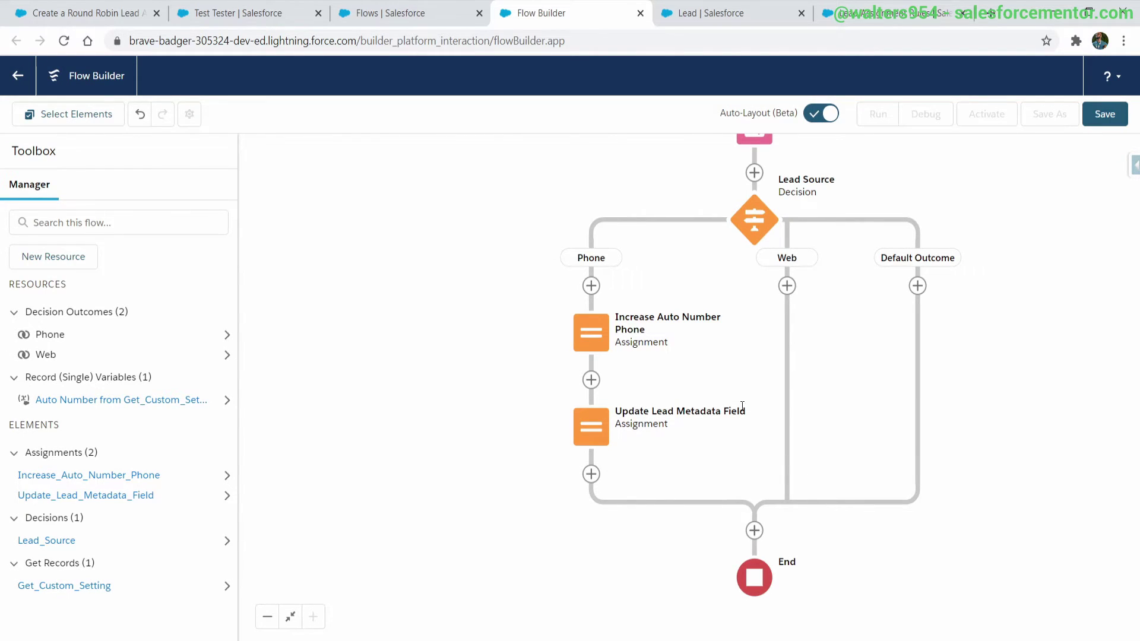
Add an Assignment labelled Increase Web Auto Number on the Web path of the Lead Source decision.
click(787, 288)
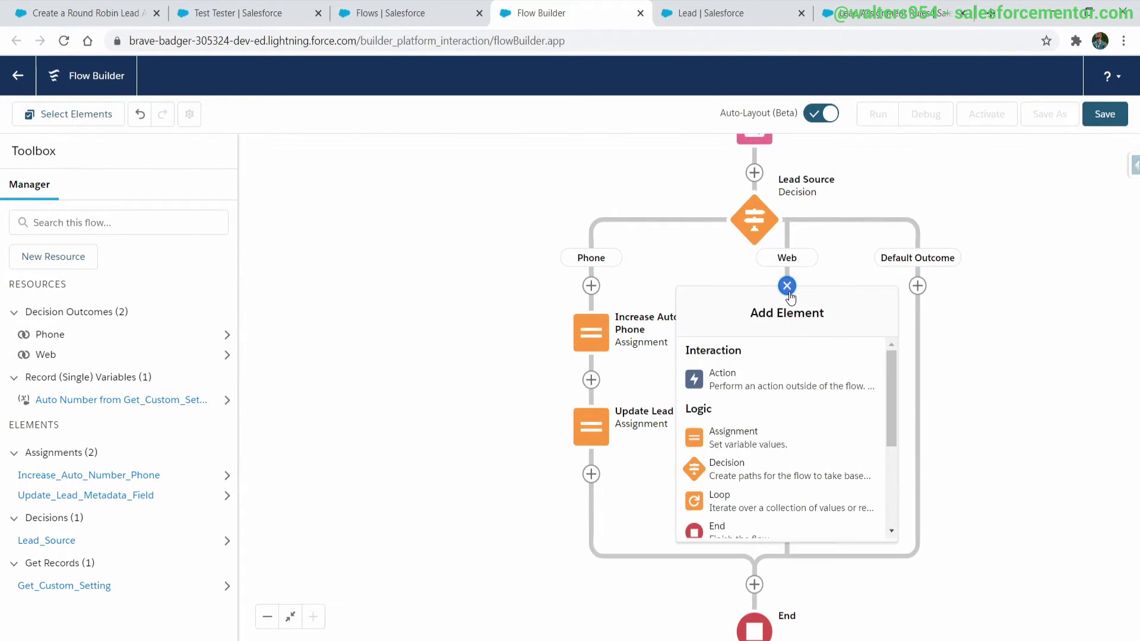
click(775, 442)
click(373, 251)
text(Increase )
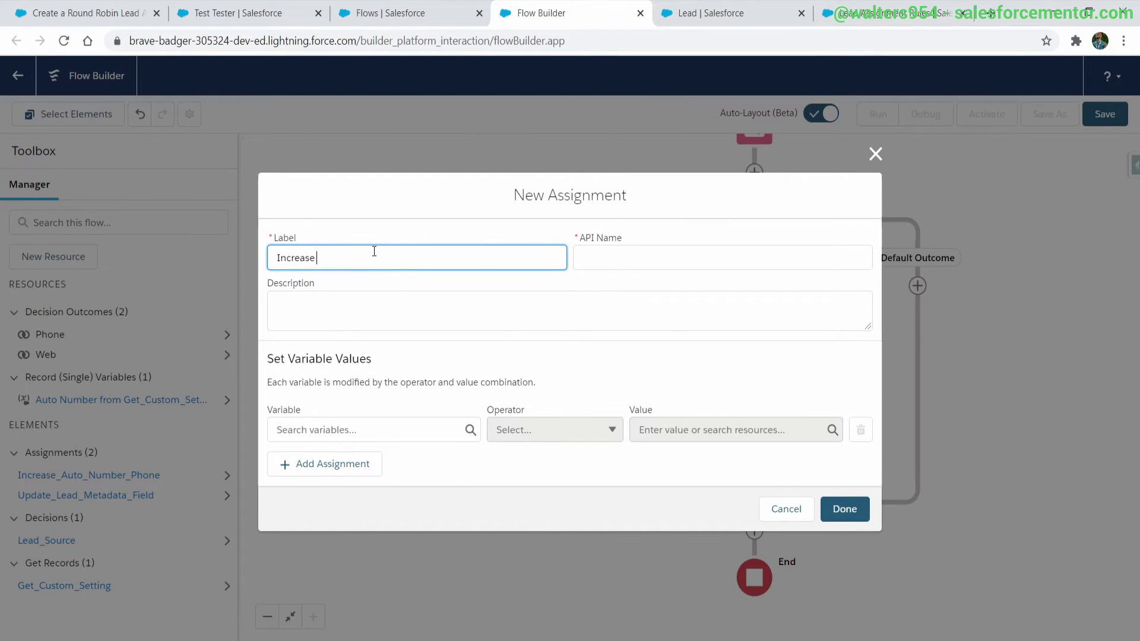
text(Web Auto Number)
Make the Web assignment add 1 to Get_Custom_Setting's Auto_Number_Lead_Source_Web__c, and finish the element.
click(368, 430)
click(385, 508)
click(386, 244)
click(569, 423)
click(567, 481)
click(655, 428)
text(1)
click(831, 511)
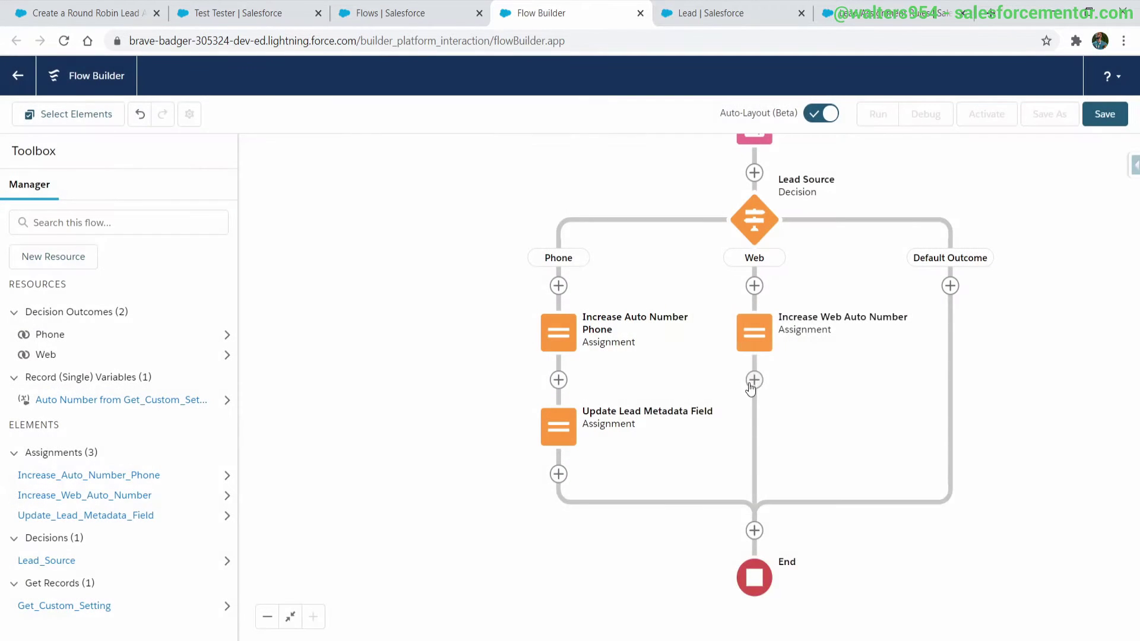
Add an Assignment labelled Update Lead Metadata after Increase Web Auto Number.
click(753, 377)
click(719, 457)
text(Updte)
text(ate Lead Metada)
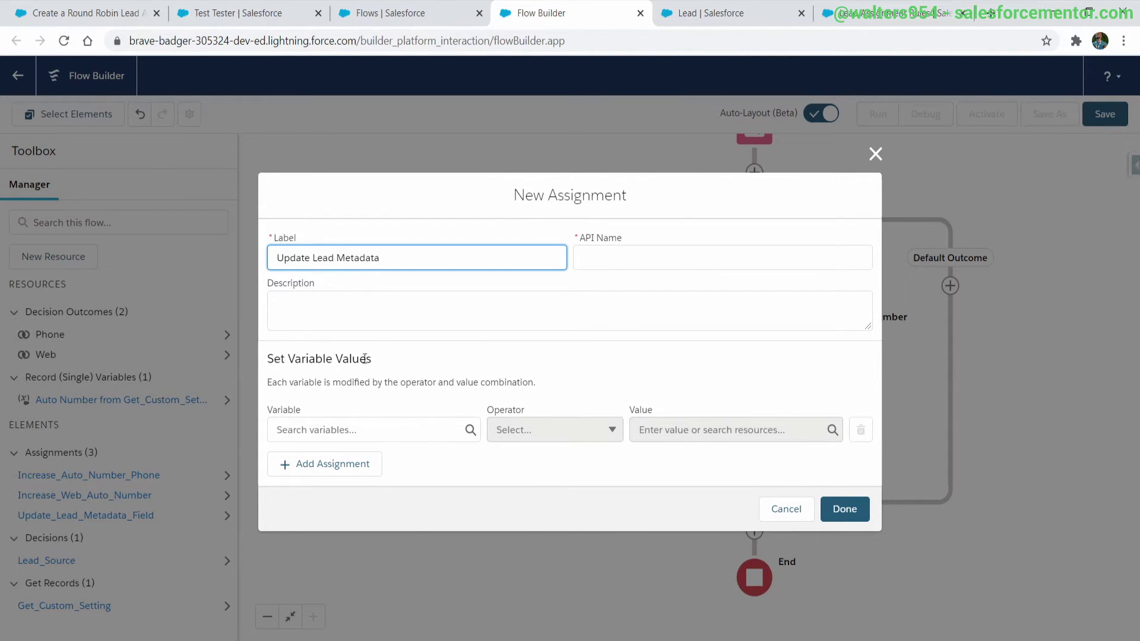
Set $Record > Metadata Lead Number equal to Get_Custom_Setting's Auto_Number_Lead_Source_Web__c, and finish the Web path's assignment.
click(362, 430)
click(378, 582)
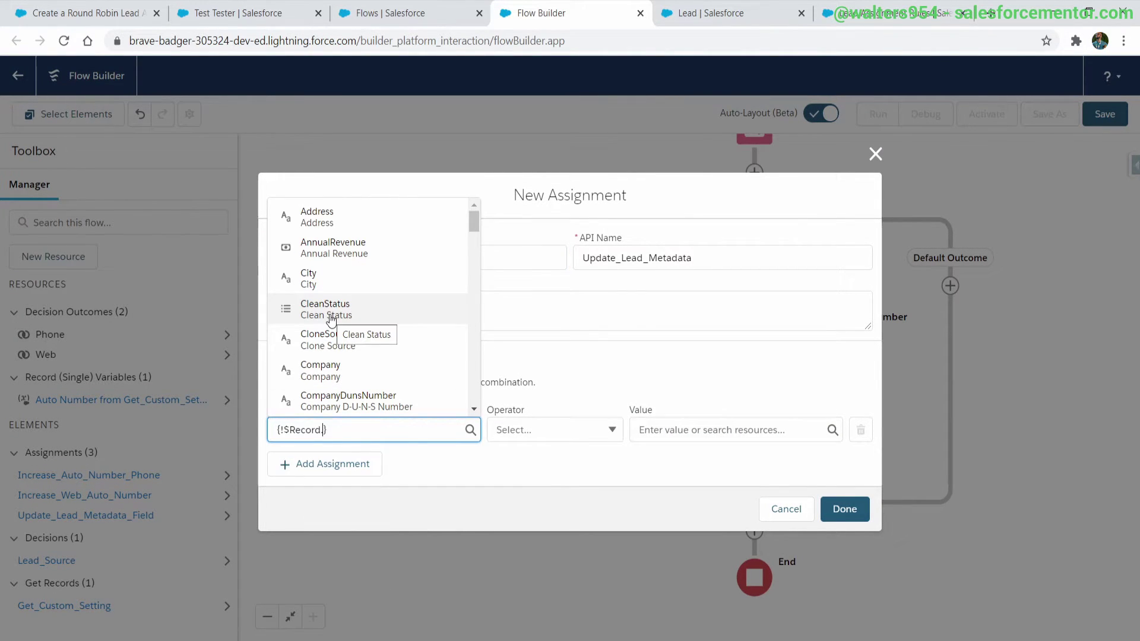
text(met)
click(348, 372)
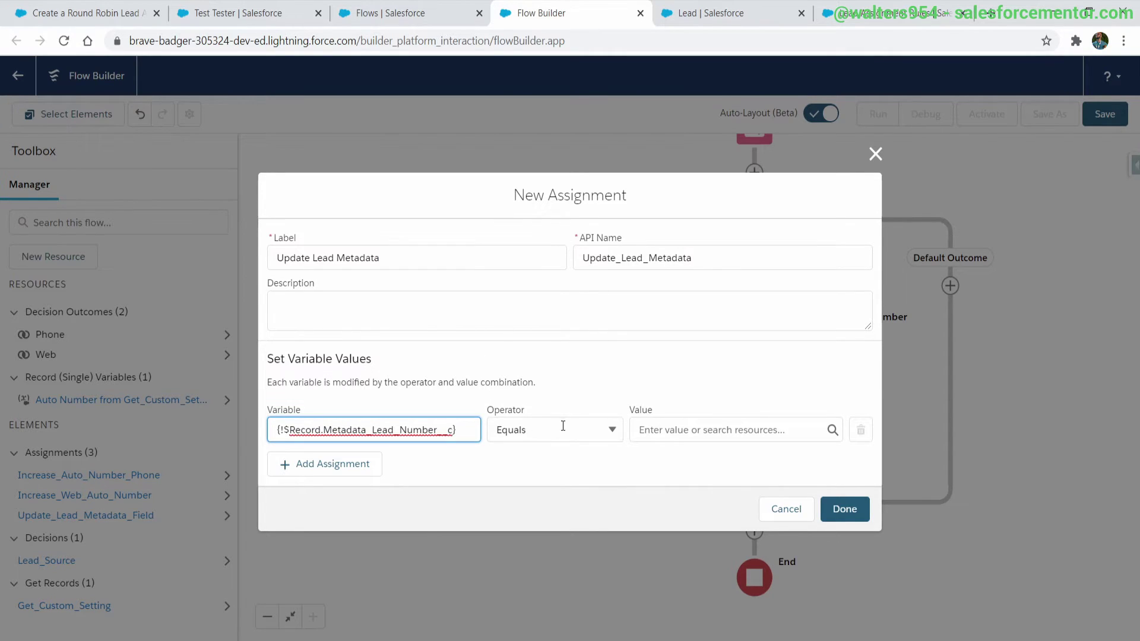
click(713, 430)
click(764, 281)
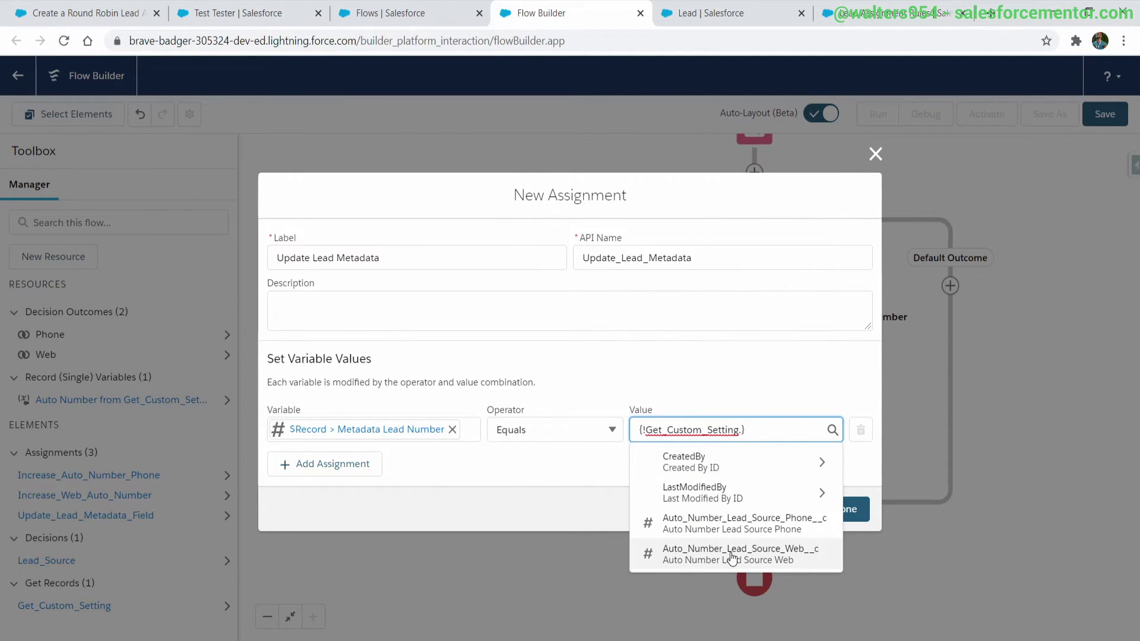
click(728, 552)
click(848, 507)
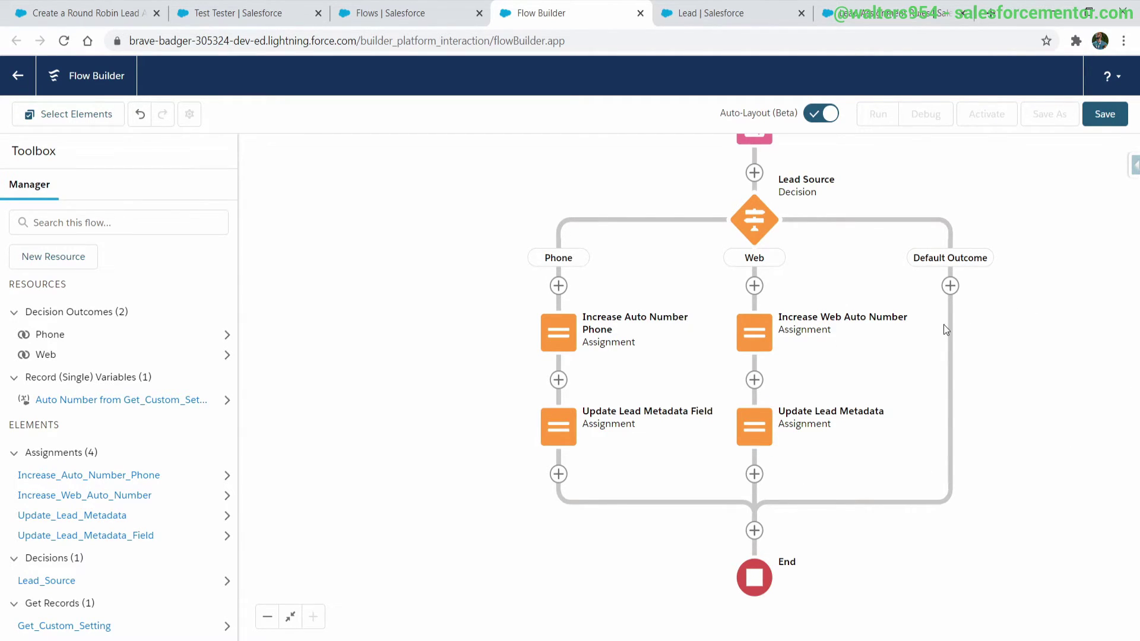
Add an Update Records element labelled Update Lead where the Lead Source decision's paths merge.
click(753, 530)
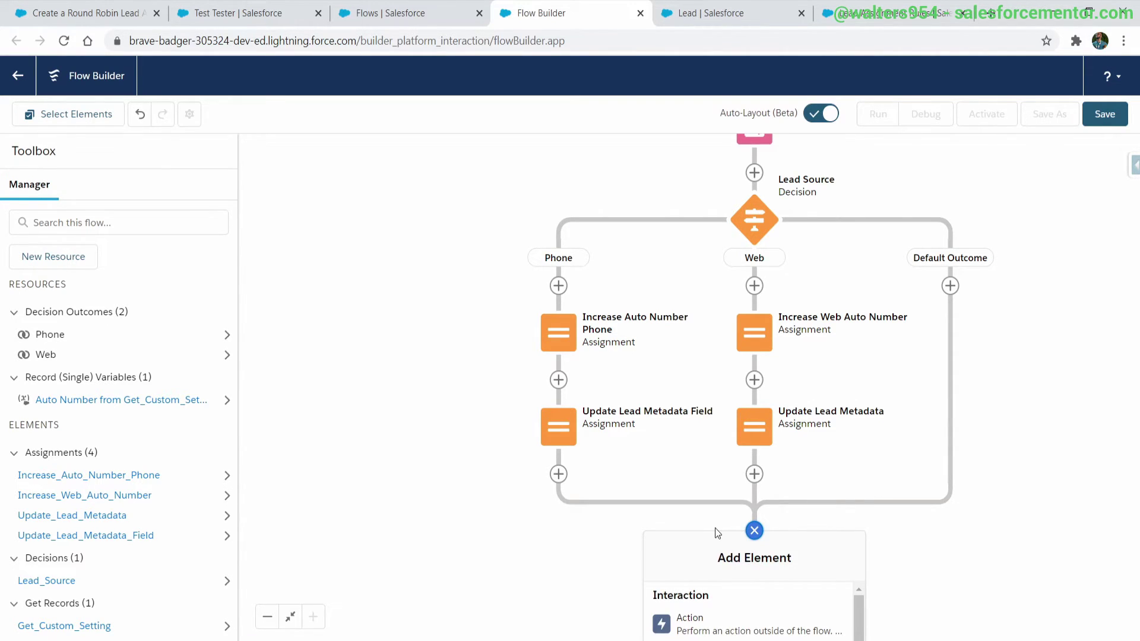
click(290, 618)
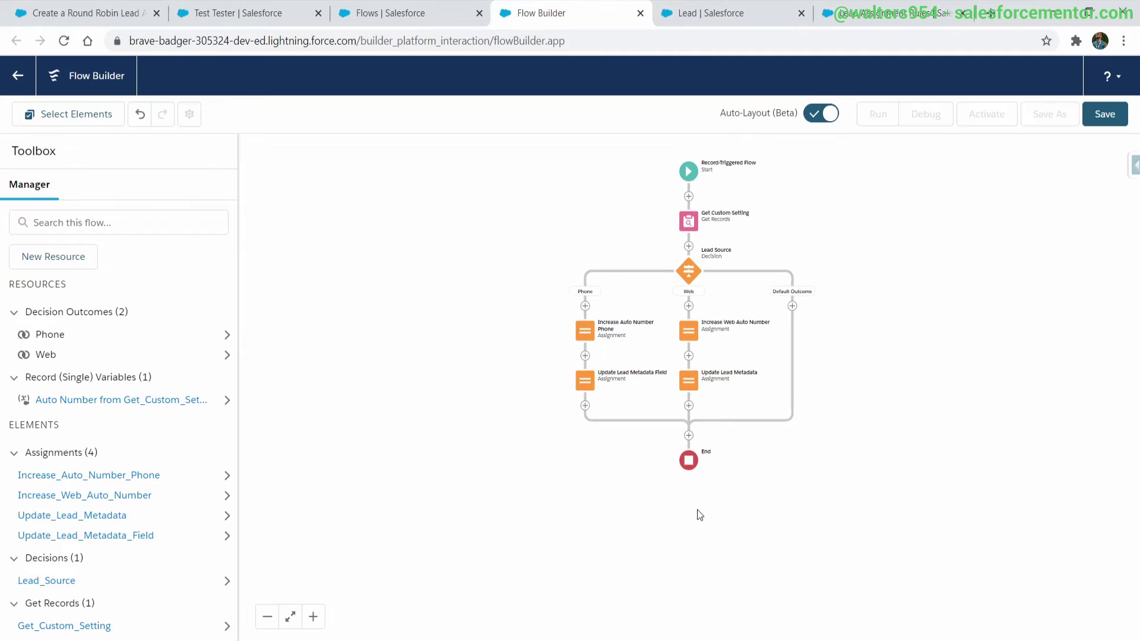
click(694, 439)
scroll(713, 584, down, 3)
scroll(710, 585, up, 3)
scroll(707, 580, down, 3)
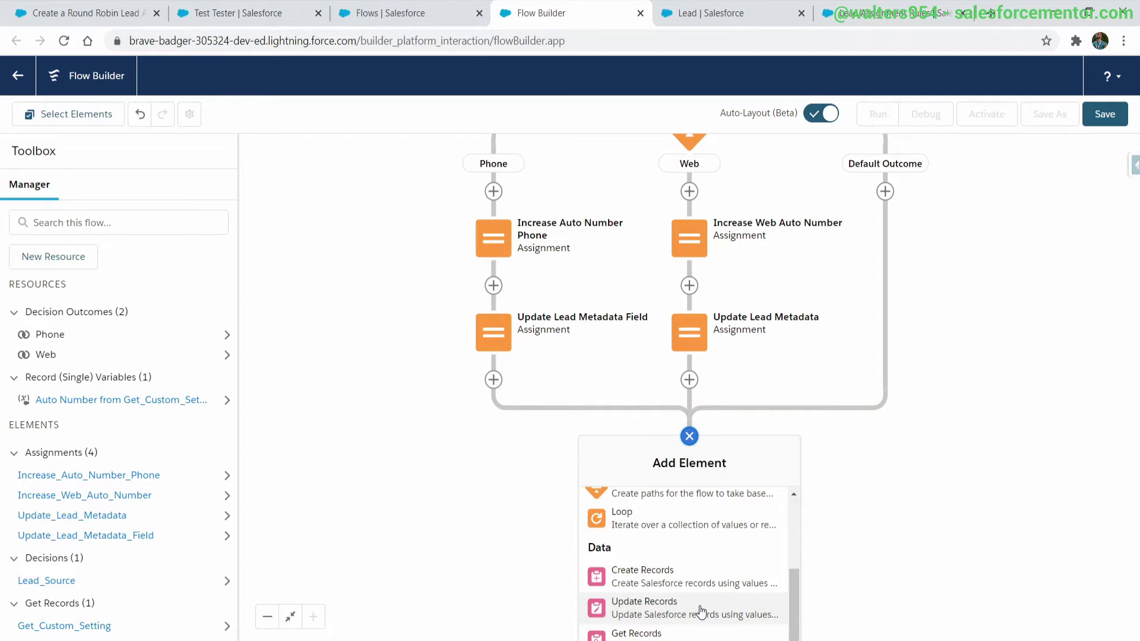
click(700, 609)
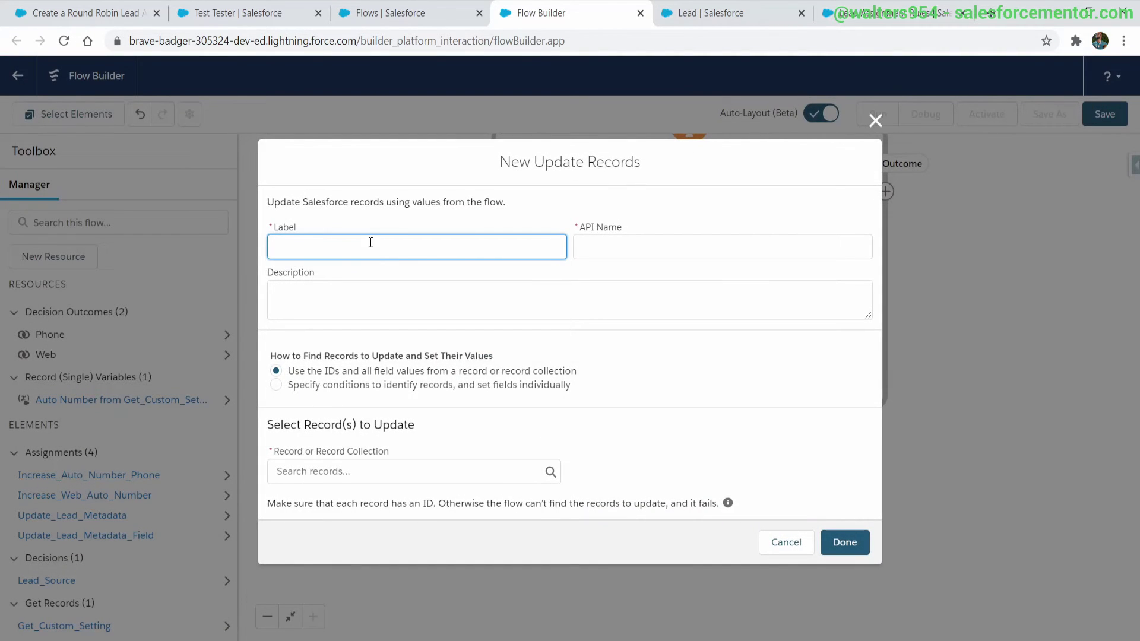
text(Update Lead)
Make Update Lead update the triggering $Record, and finish the element.
click(356, 470)
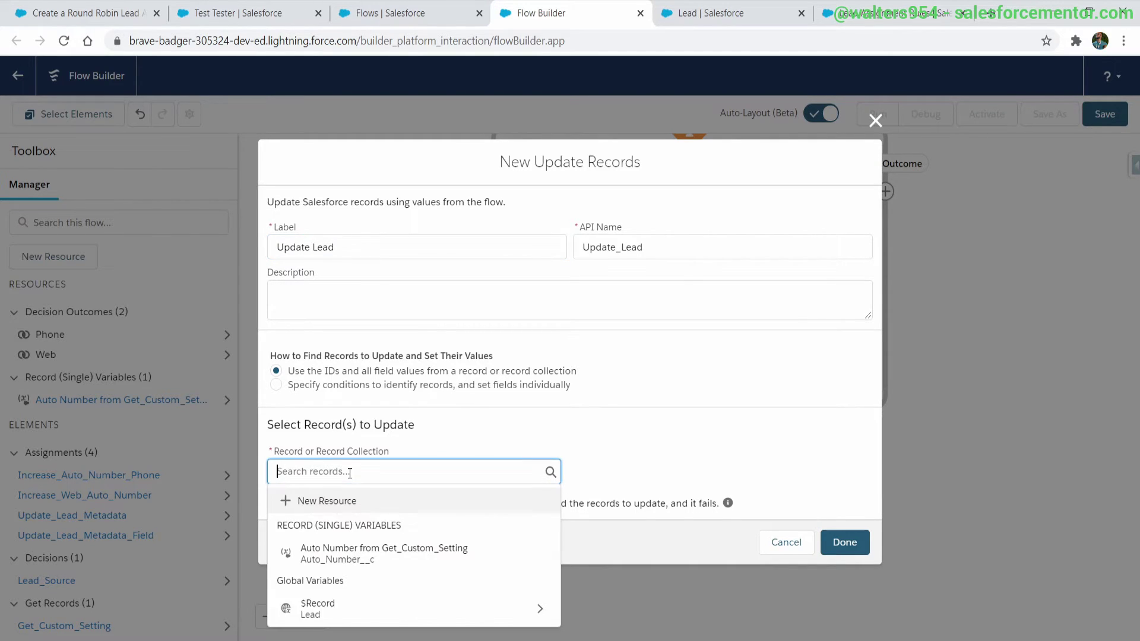
click(333, 608)
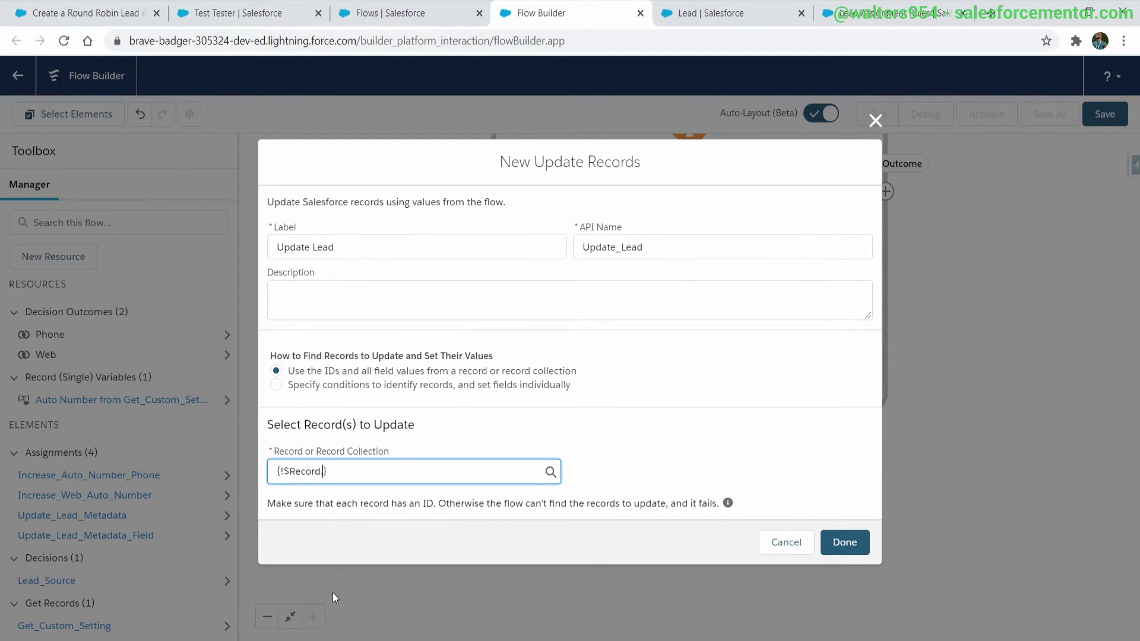
click(844, 541)
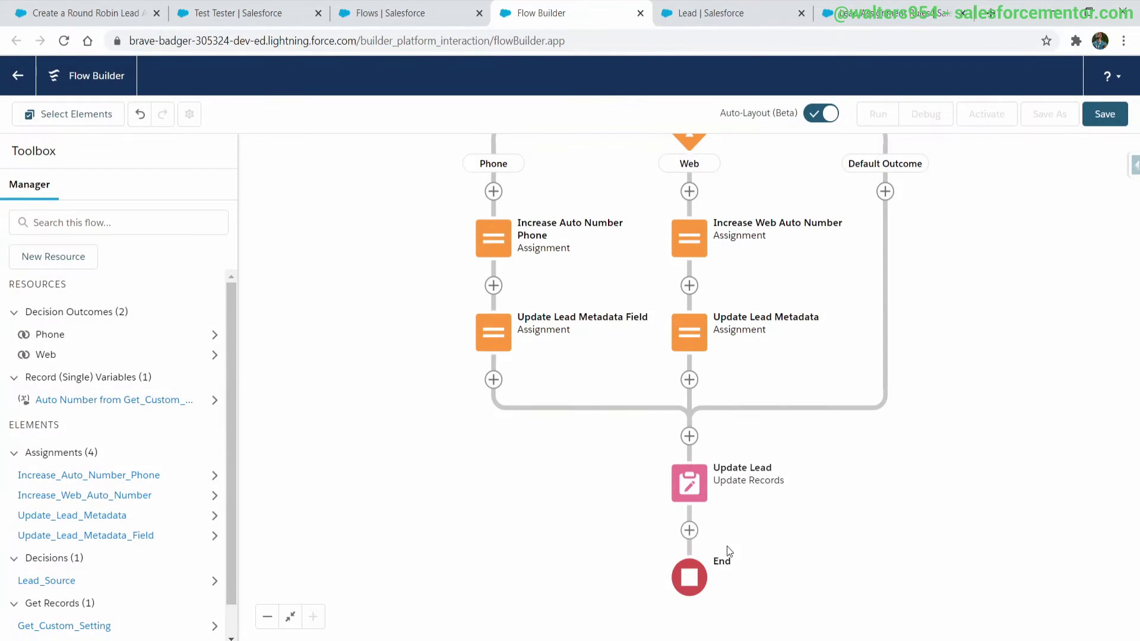
Add an Update Records element labelled Update Auto Number between Update Lead and the end of the flow.
click(689, 530)
scroll(703, 611, down, 3)
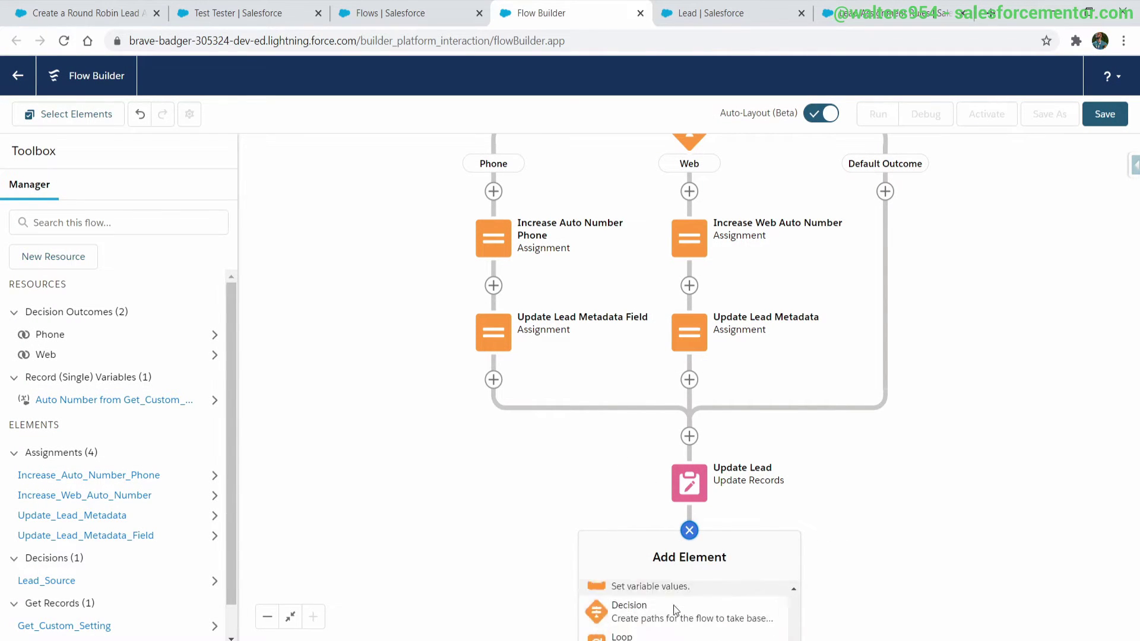
scroll(700, 614, up, 2)
scroll(698, 620, down, 2)
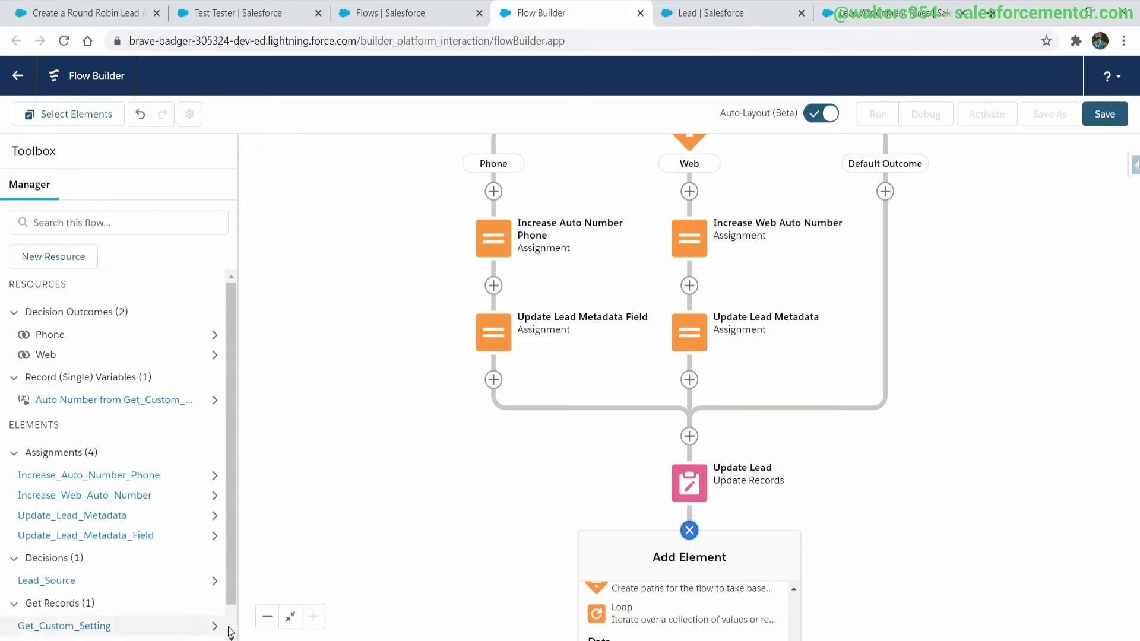
click(267, 616)
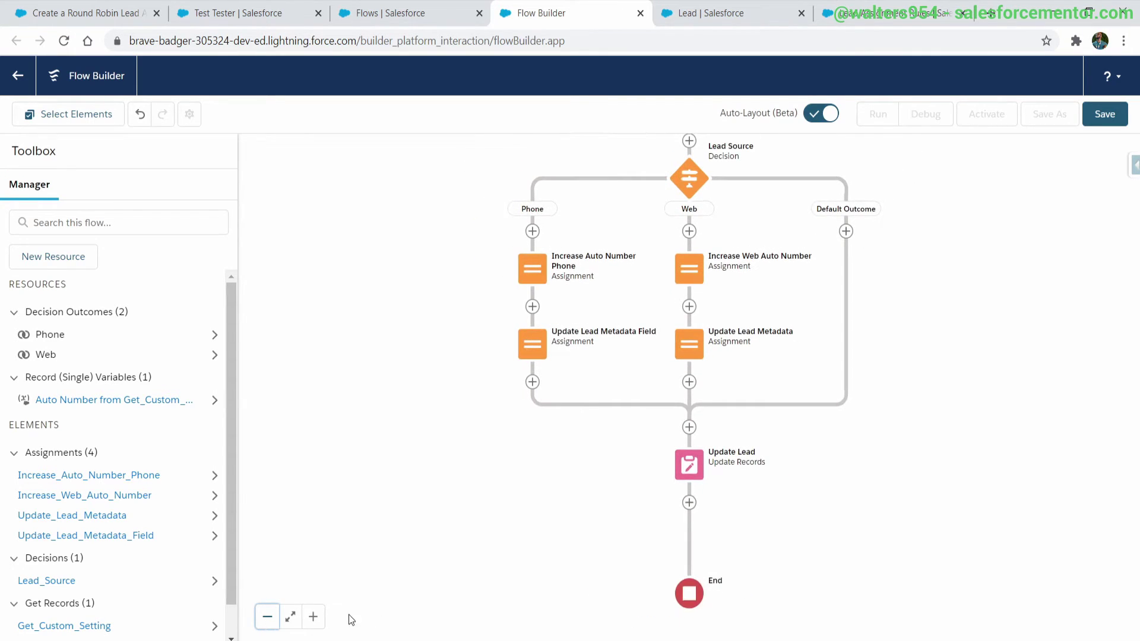
click(688, 502)
scroll(702, 618, down, 3)
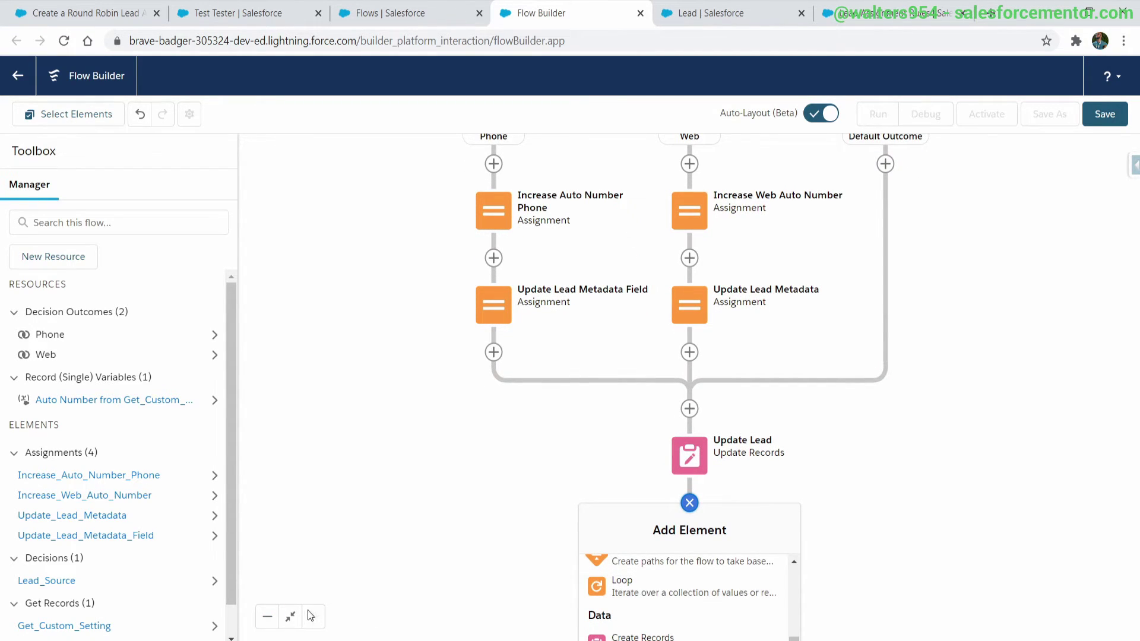
click(289, 618)
click(688, 457)
scroll(694, 547, down, 5)
click(685, 624)
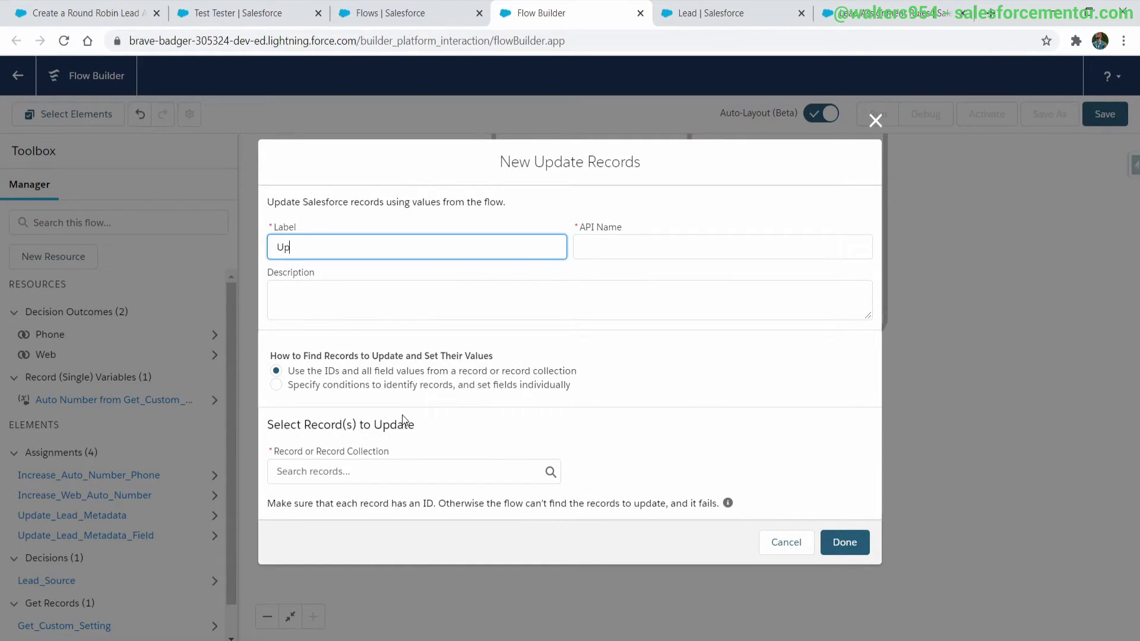
text(Update A)
key(Tab)
key(Tab)
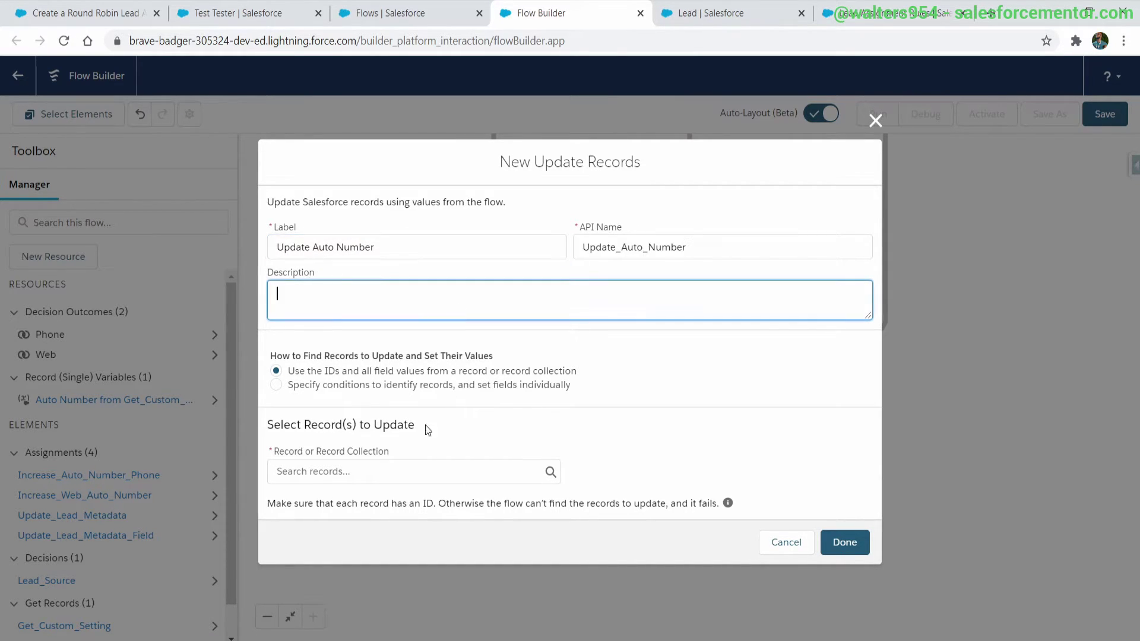
Make Update Auto Number update the Auto Number record from Get_Custom_Setting, and finish the element.
click(279, 472)
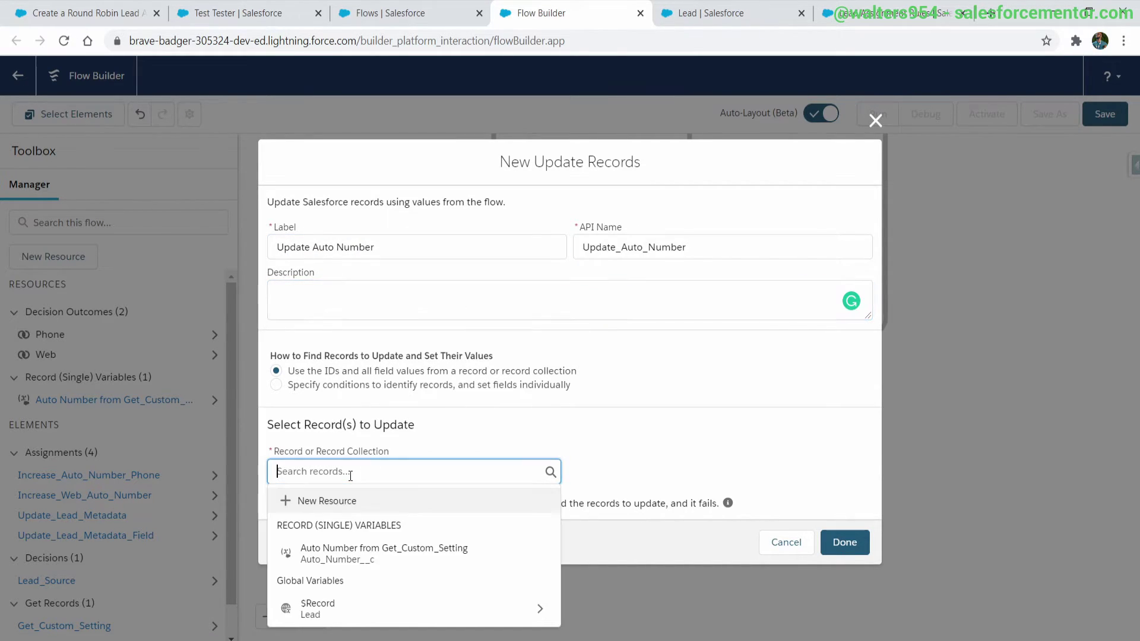
click(344, 555)
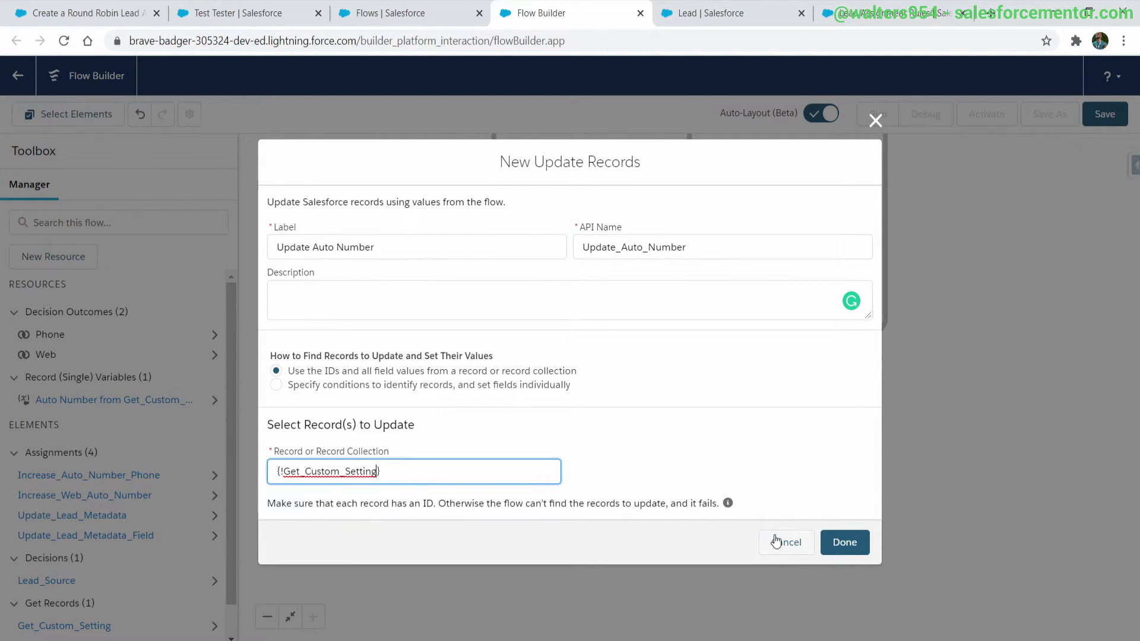
click(843, 542)
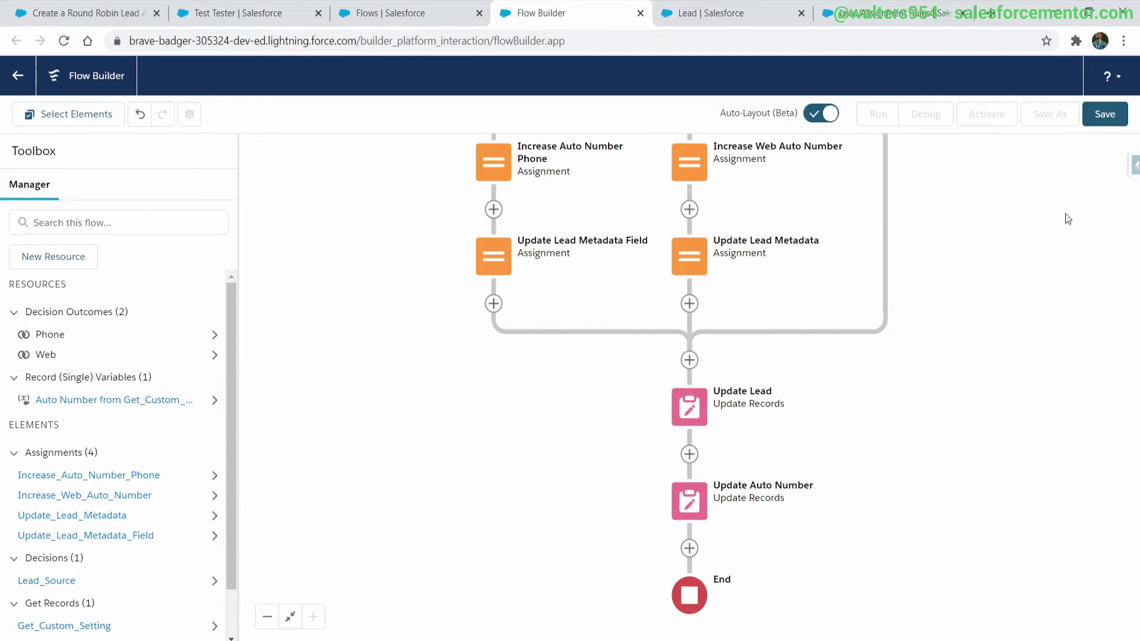
Save the flow with the label "Record Trigger - Lead - Auto Number" and activate it.
click(289, 618)
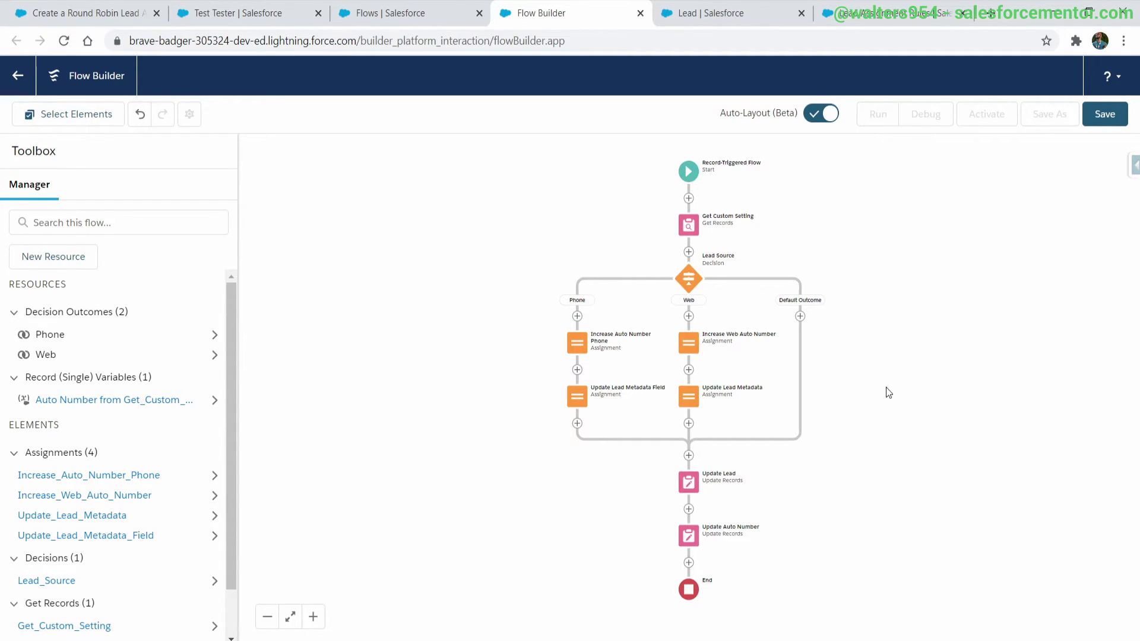
click(1103, 113)
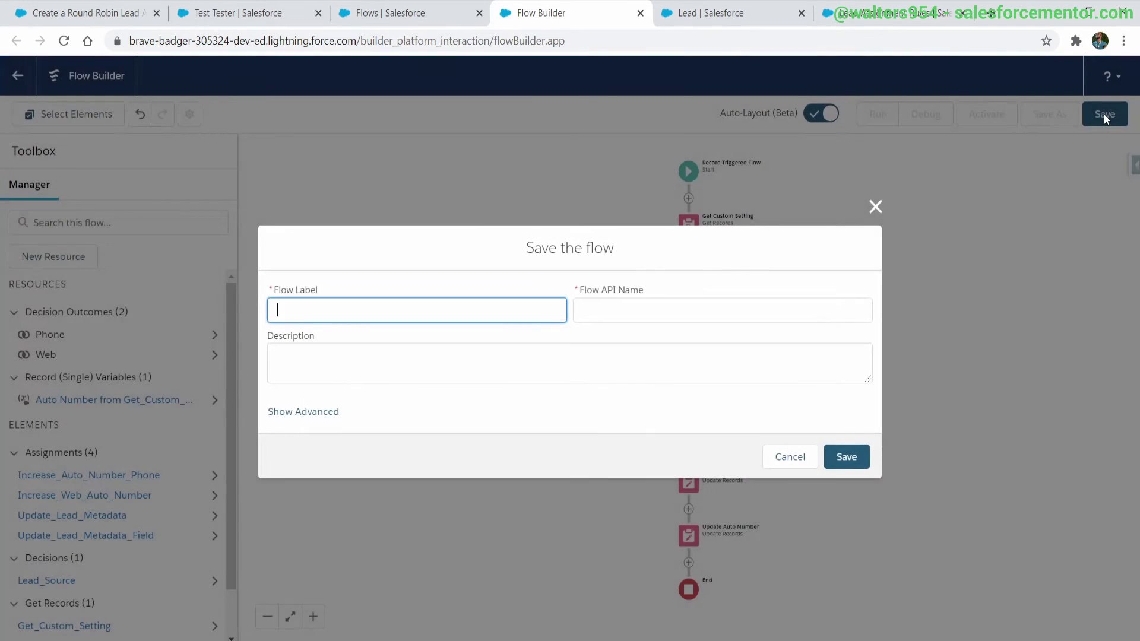
text(Record Trigger - Lead - Auto Nu)
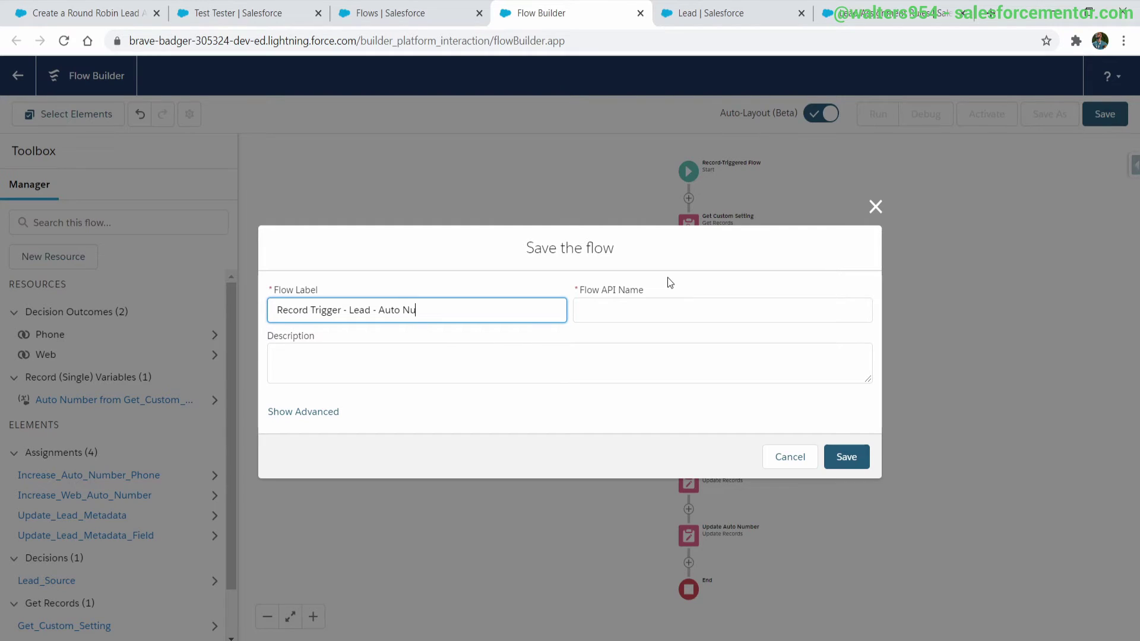
click(796, 361)
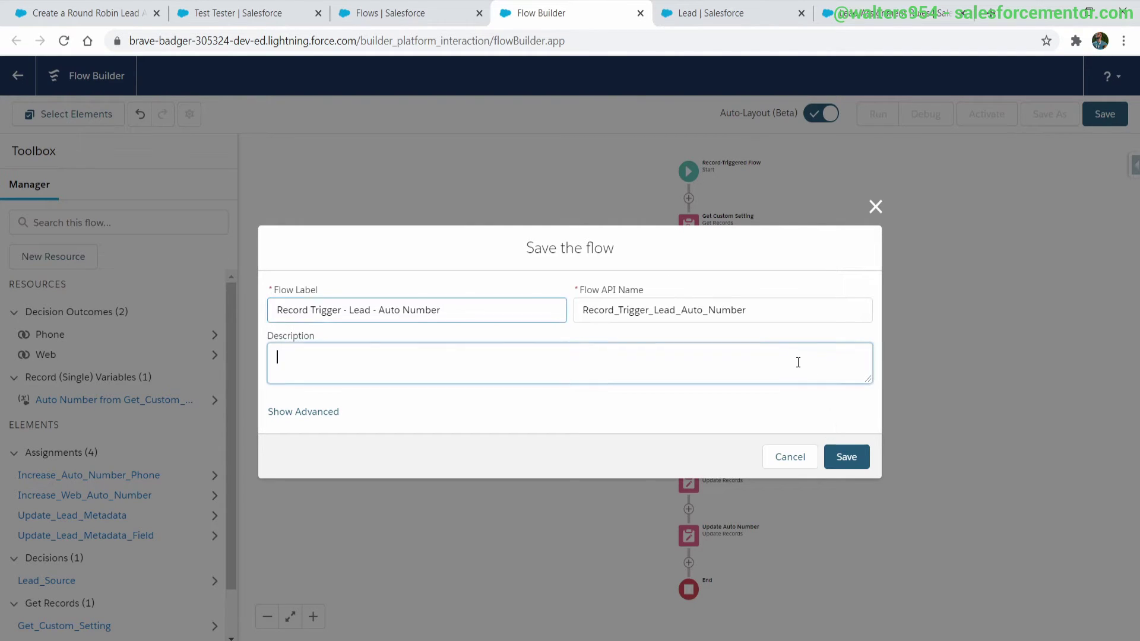
click(852, 464)
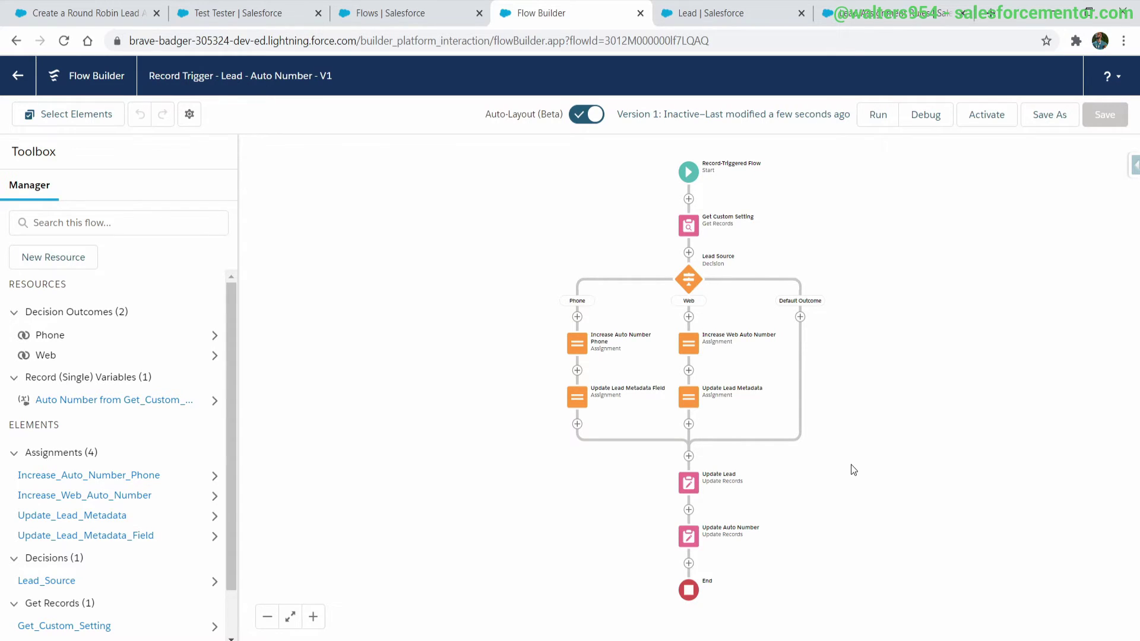
click(969, 117)
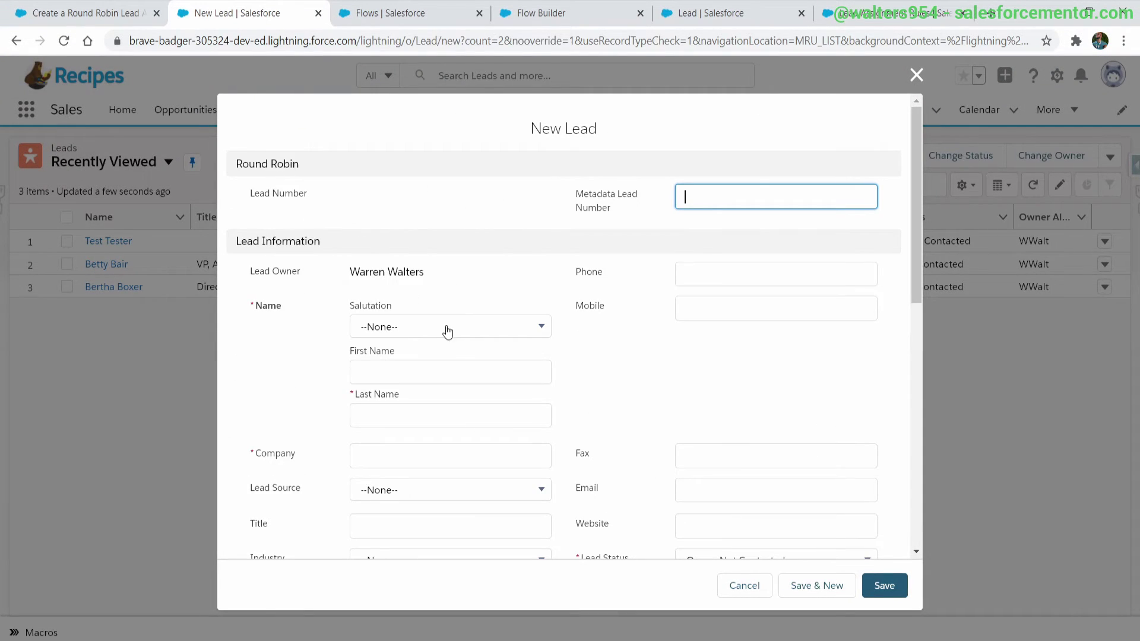
Create and save a lead with first name Test, last name Web, company "Web Inc," and lead source Web.
click(441, 381)
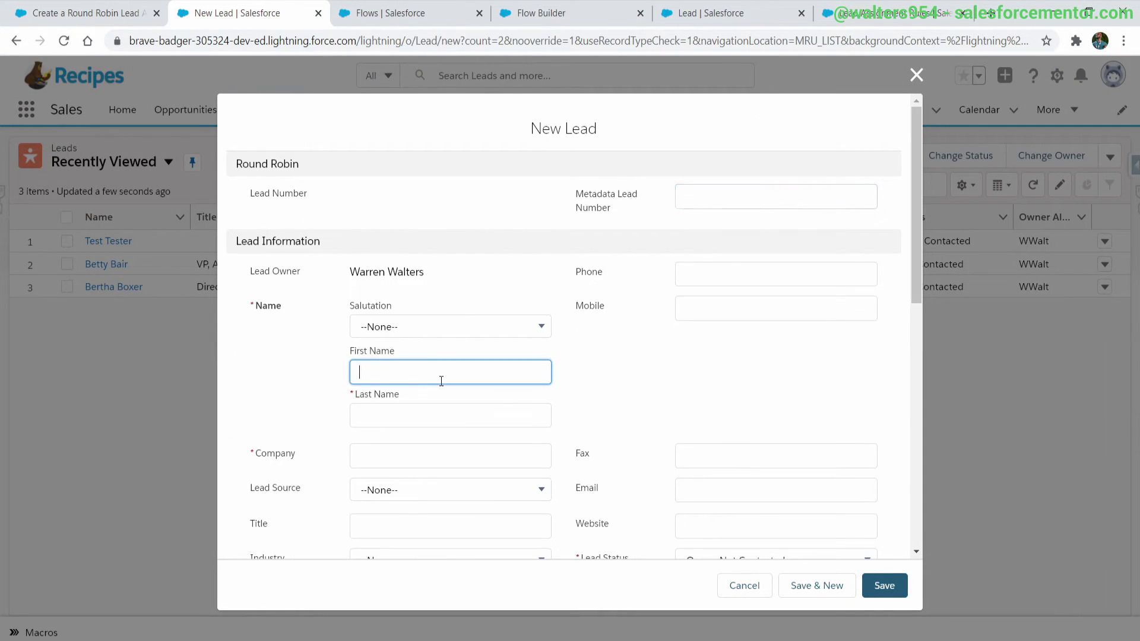
text(Test)
key(Tab)
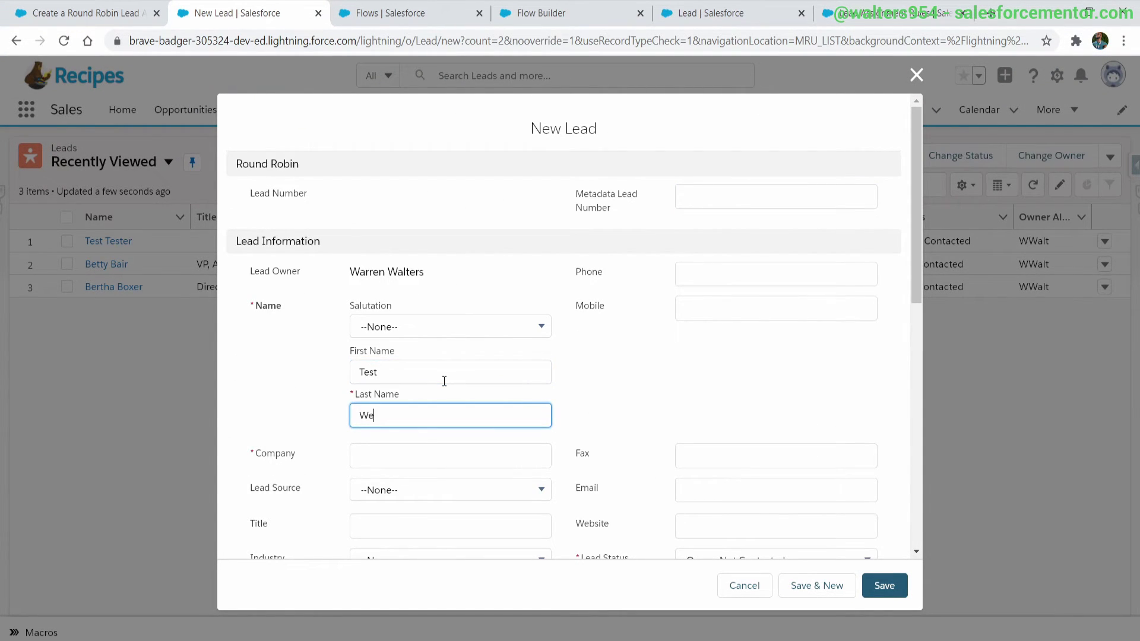
click(423, 460)
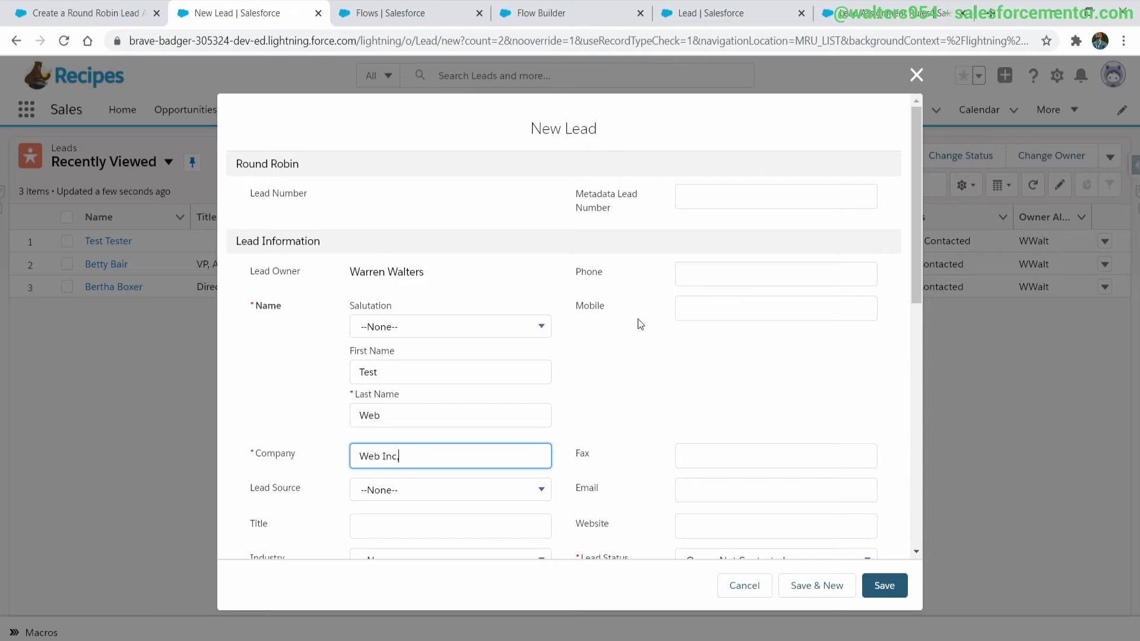
drag(568, 196, 610, 212)
click(521, 438)
click(476, 499)
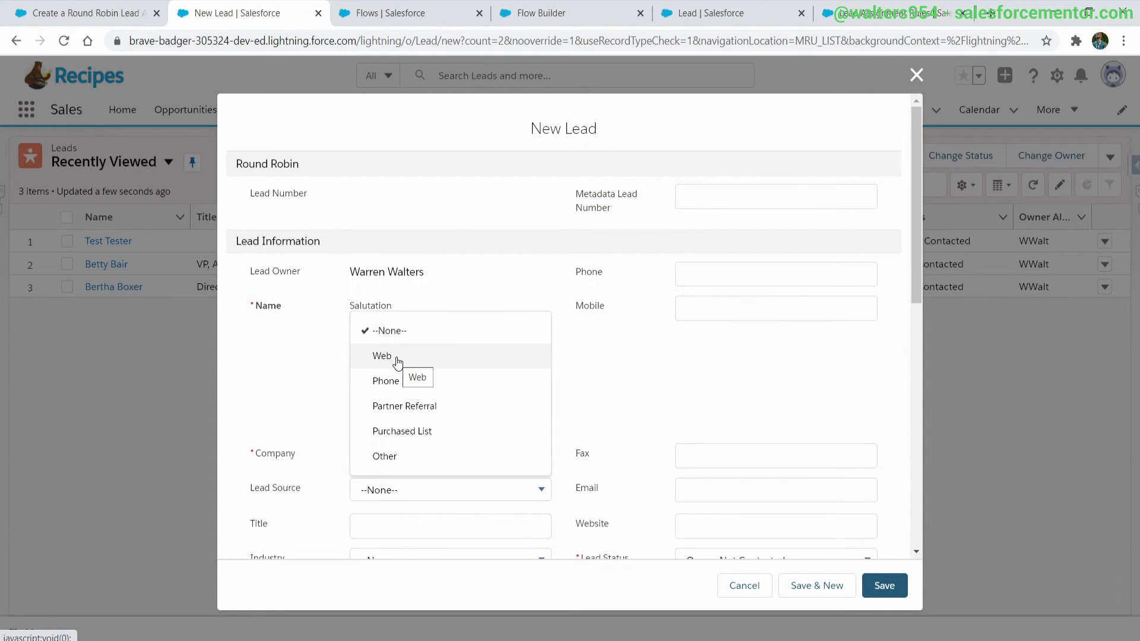
click(390, 358)
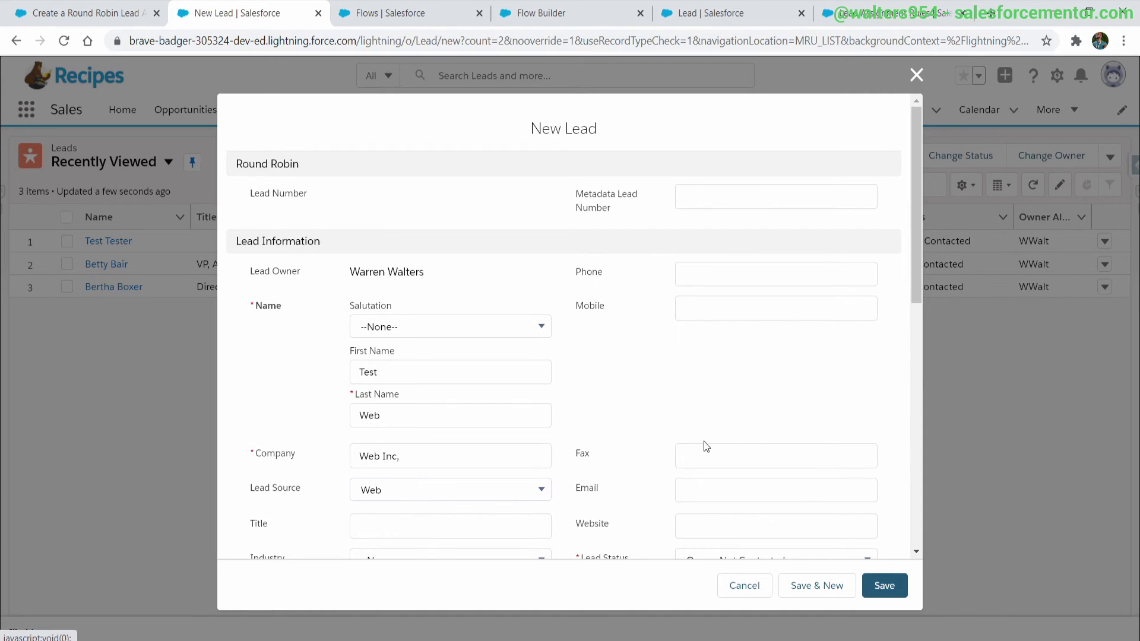
click(882, 587)
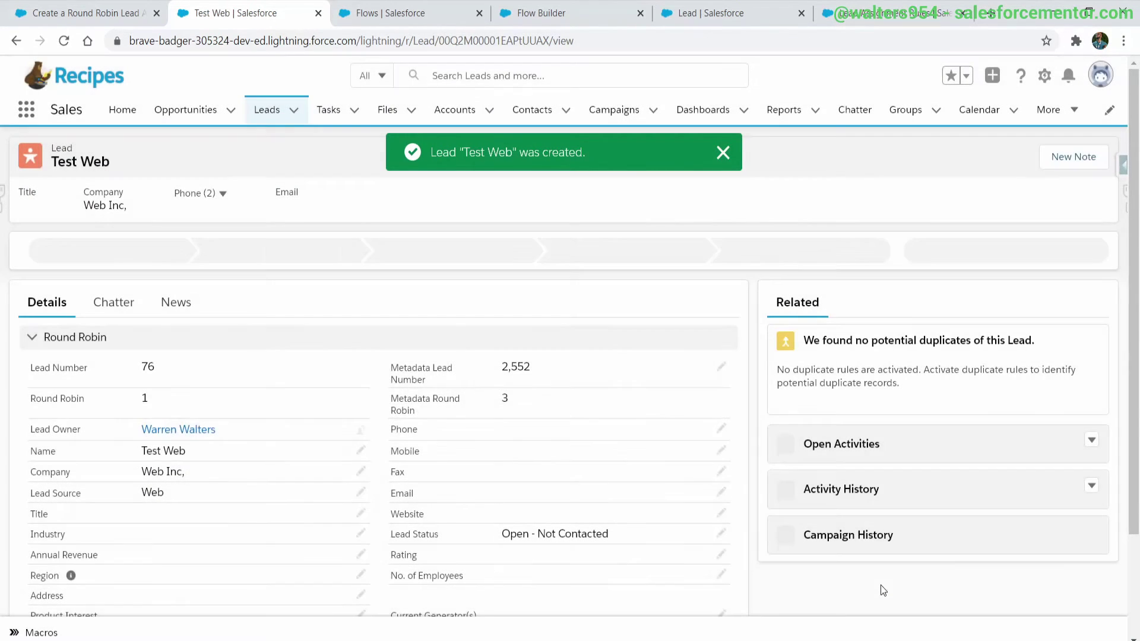
Check the Test Web lead's Metadata Lead Number, then change its lead source to Phone Inquiry and save.
drag(498, 369, 527, 370)
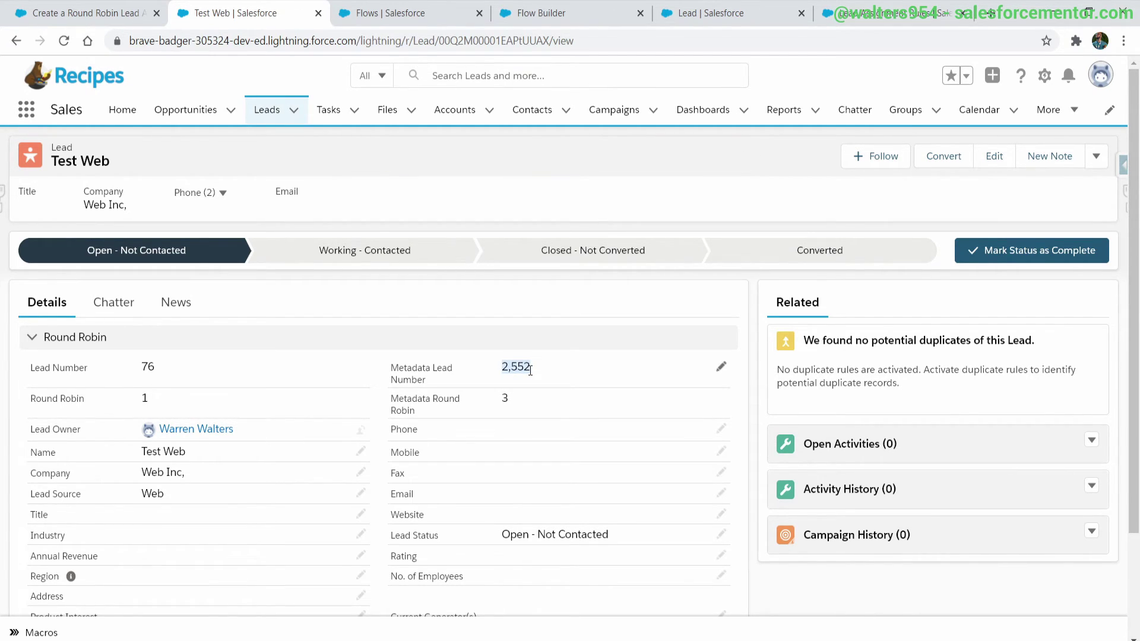
scroll(530, 370, down, 1)
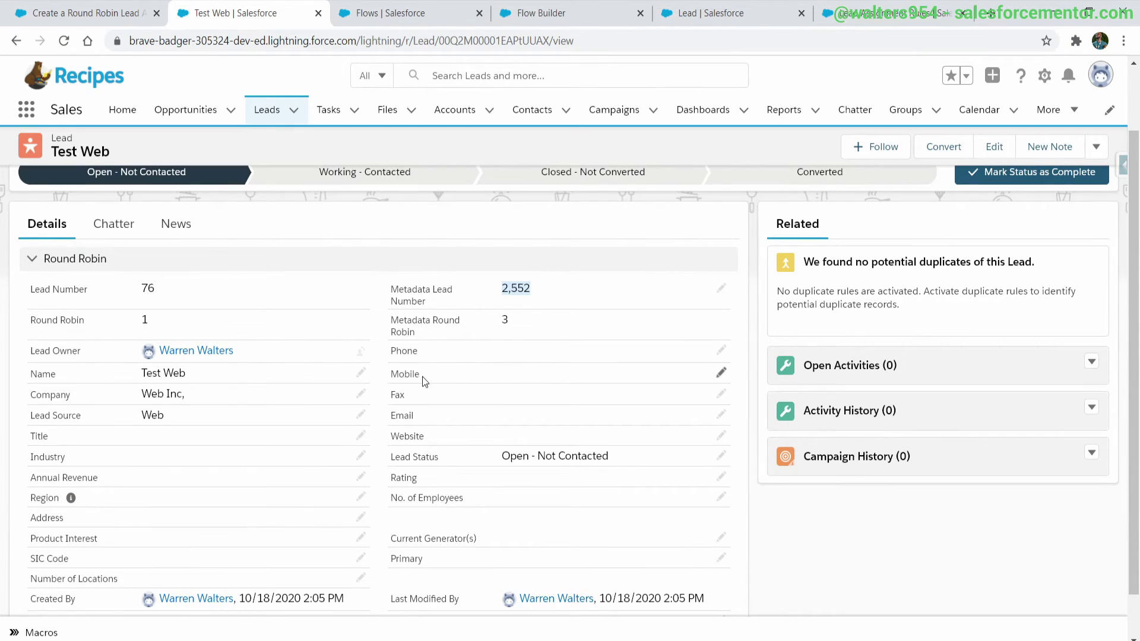
click(363, 414)
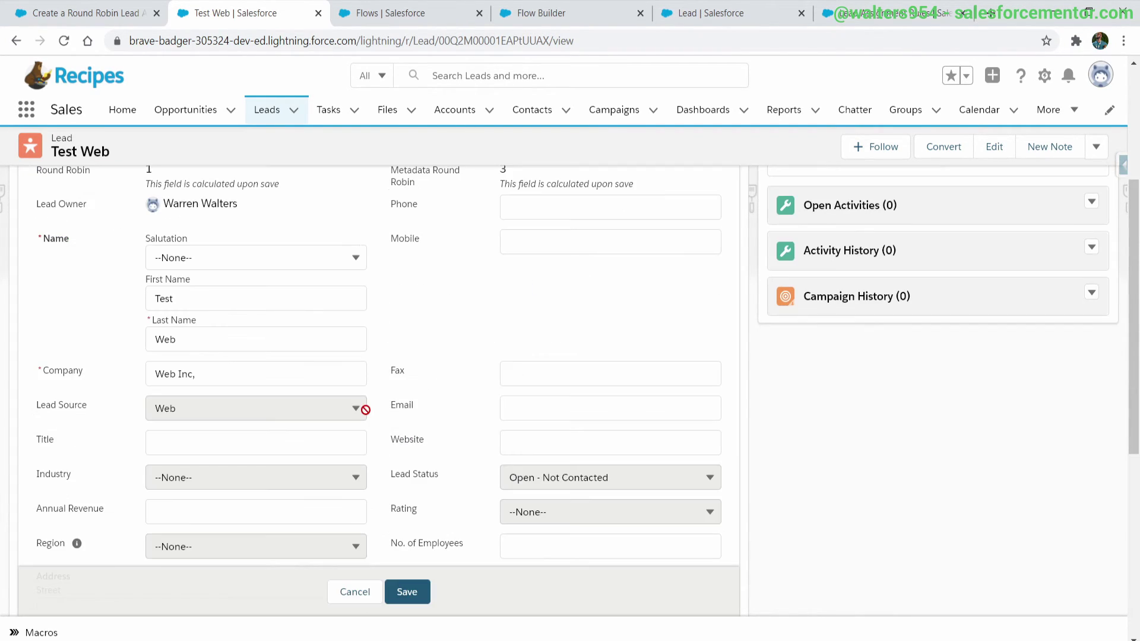
click(334, 409)
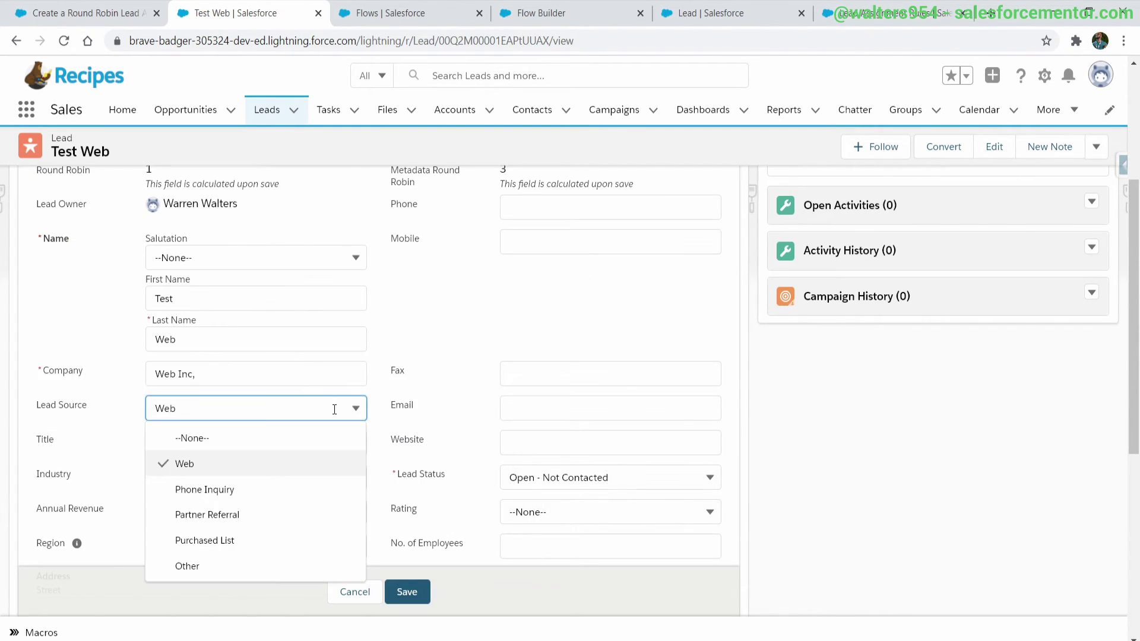
click(199, 490)
scroll(461, 429, up, 1)
click(426, 590)
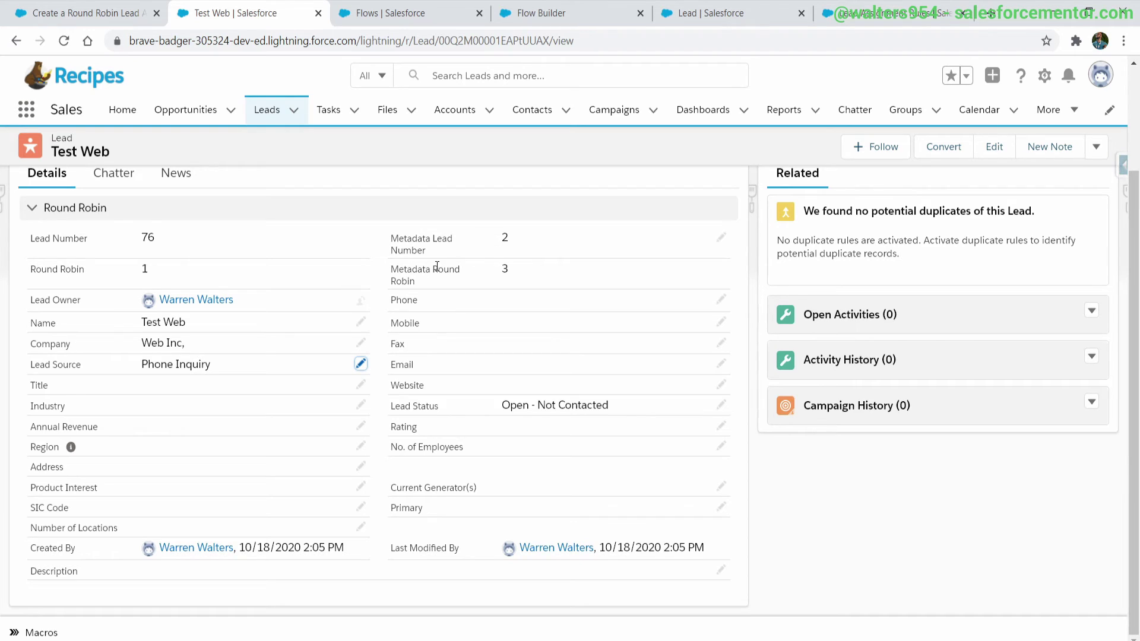
Set the Test Web lead's source to Web, save, and check its Metadata Lead Number.
click(361, 364)
click(311, 366)
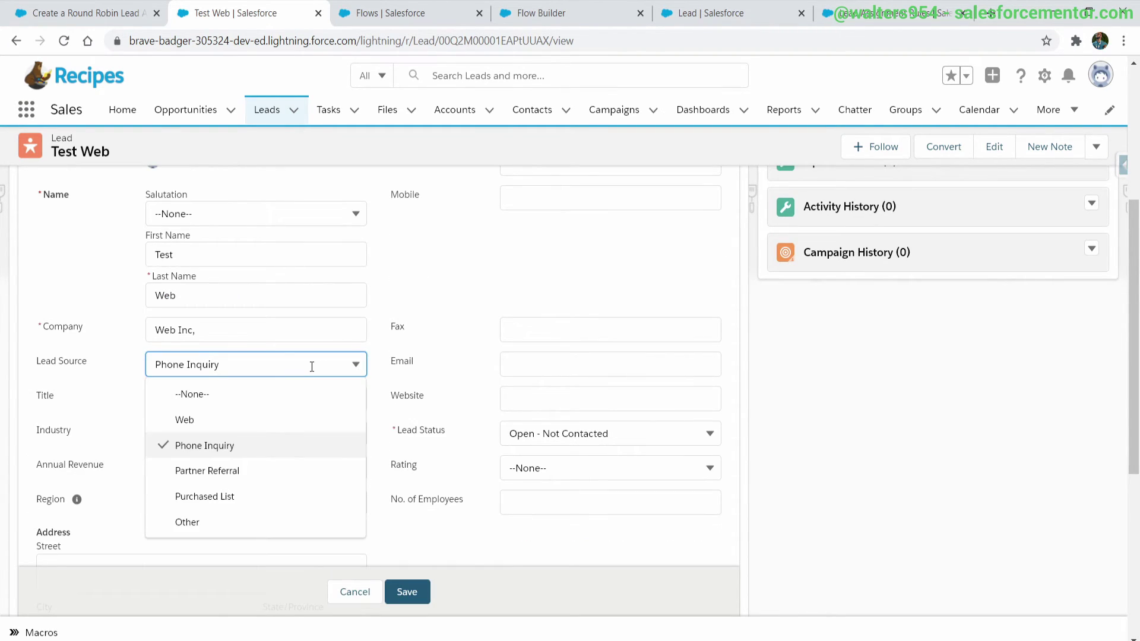
click(253, 423)
scroll(409, 485, up, 3)
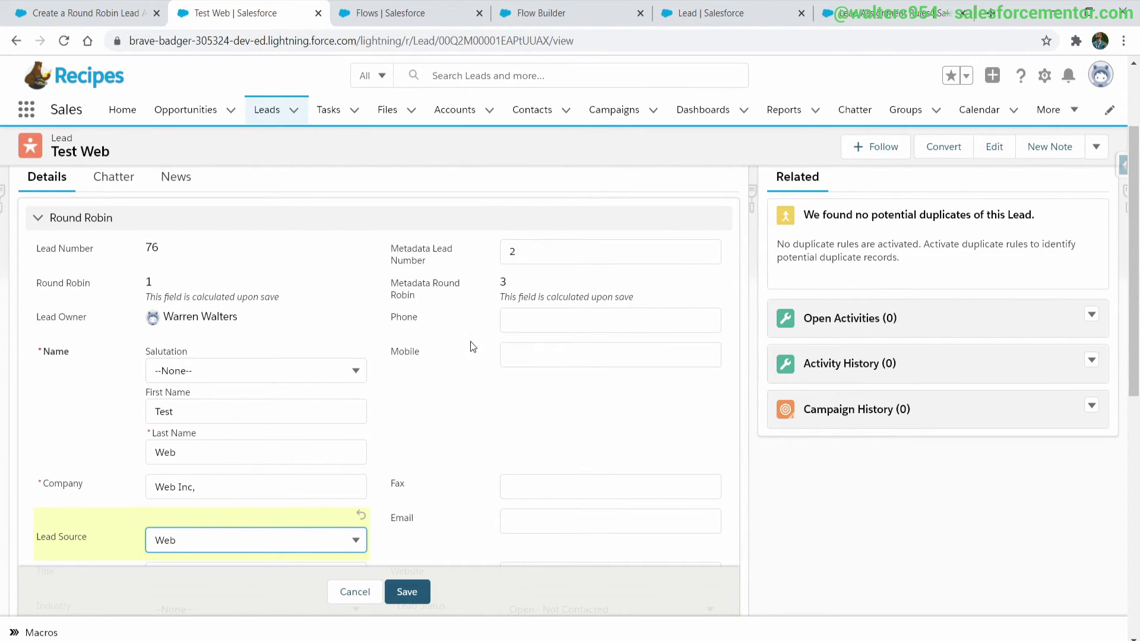
click(414, 593)
drag(503, 248, 538, 252)
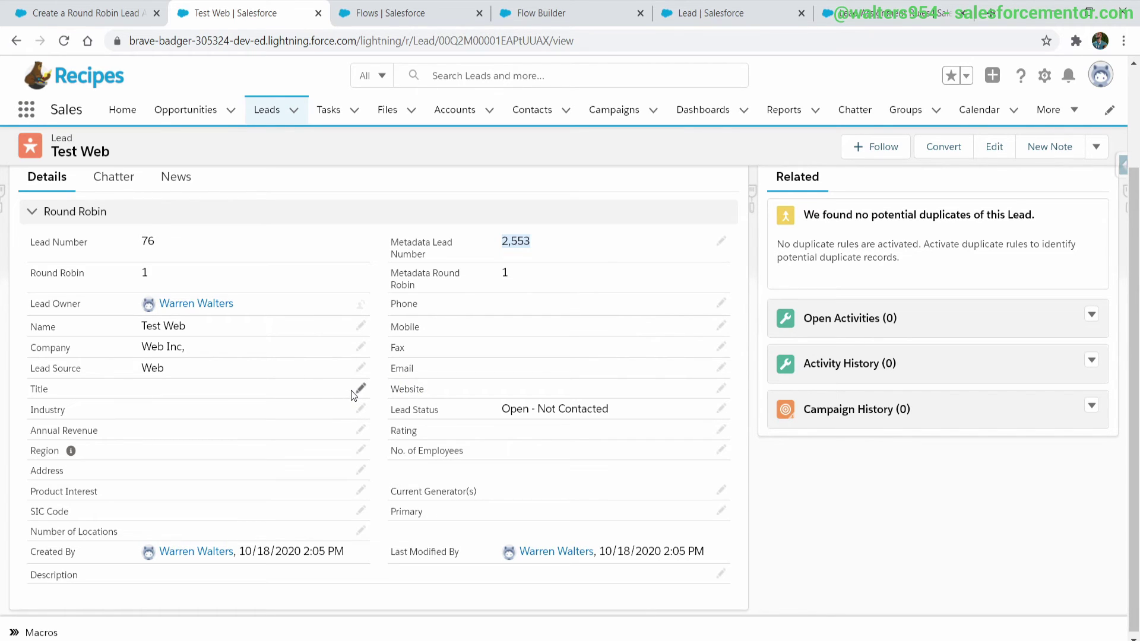
Review the Metadata Round Robin criteria in the Standard lead assignment rule's entries.
click(879, 18)
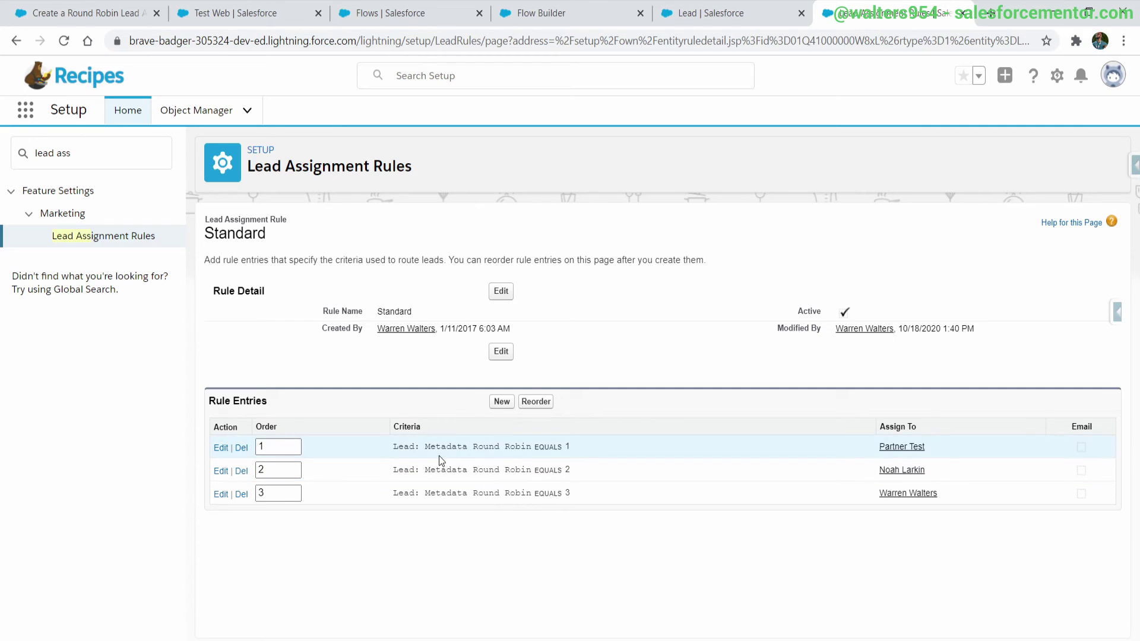
drag(421, 449, 580, 453)
click(560, 443)
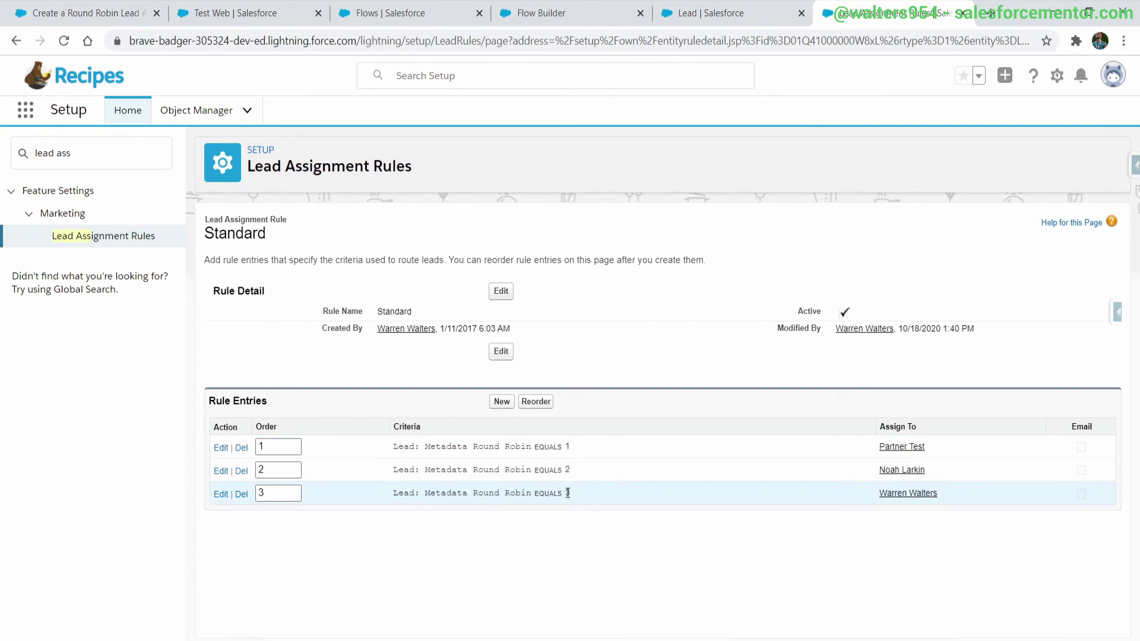
Clone the Test Web lead with last name "Web 2" and an empty Metadata Lead Number, and save it.
click(235, 13)
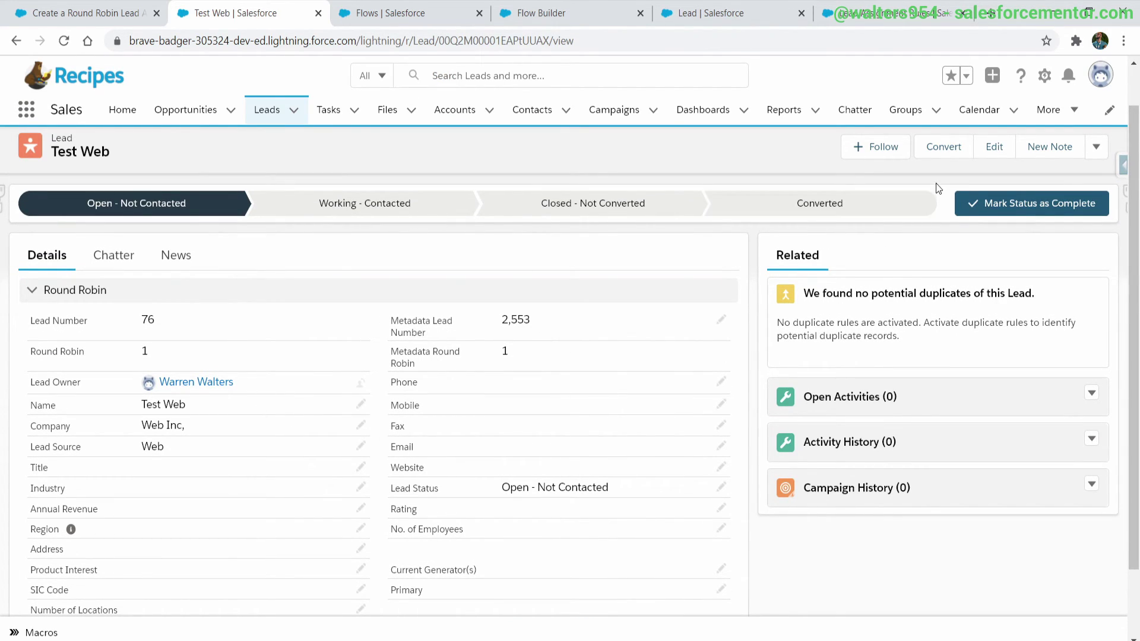
click(1096, 147)
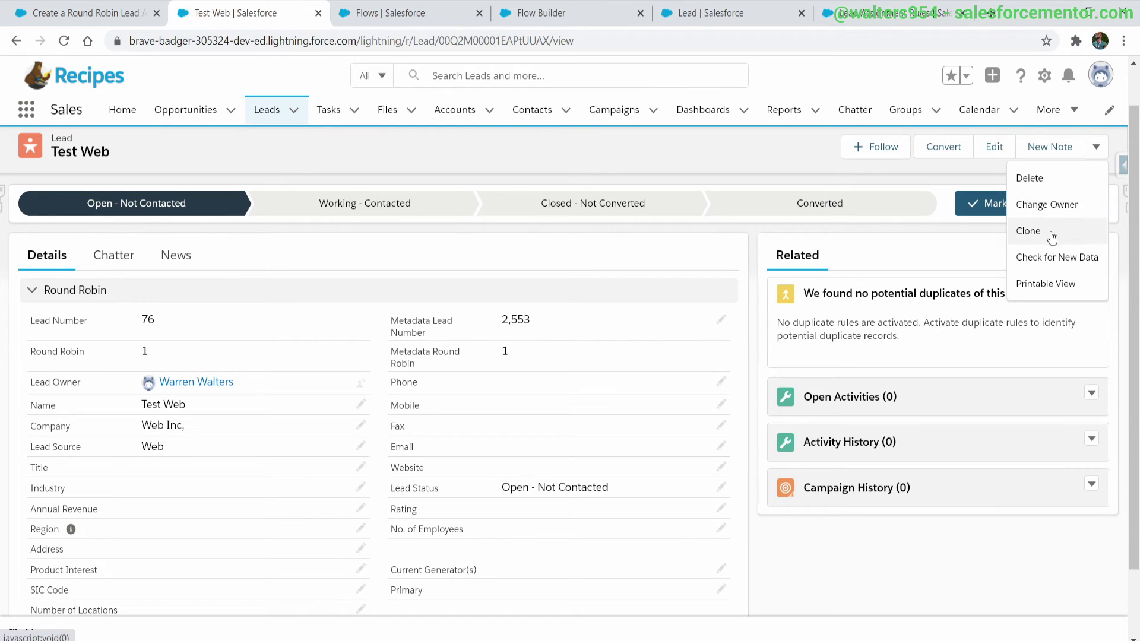
click(1023, 238)
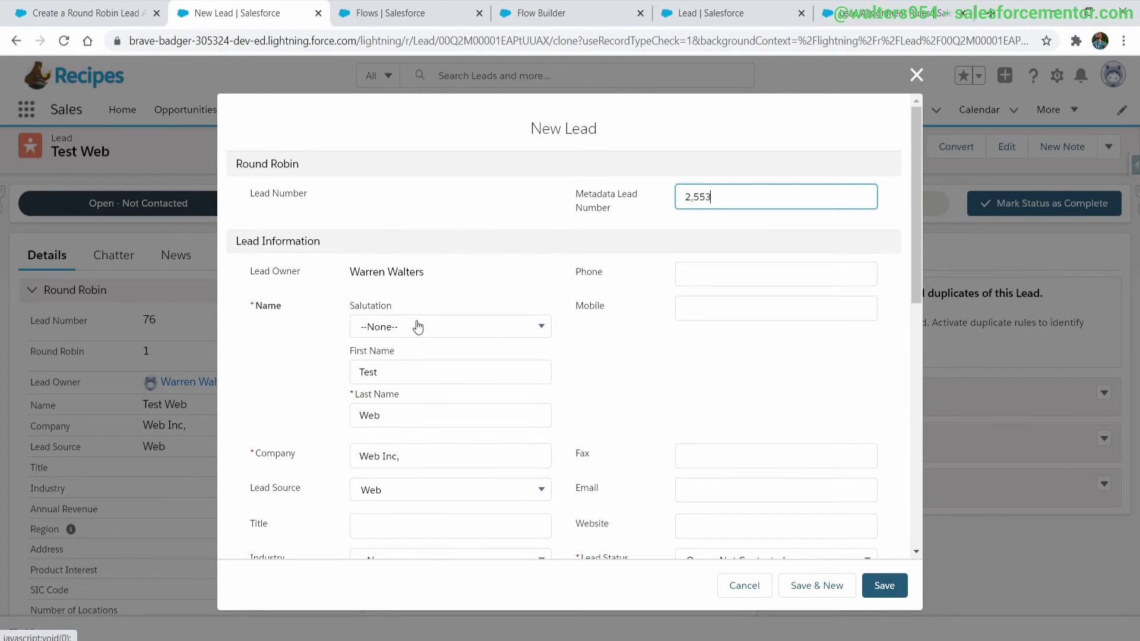
click(419, 415)
text(2)
click(701, 197)
click(716, 195)
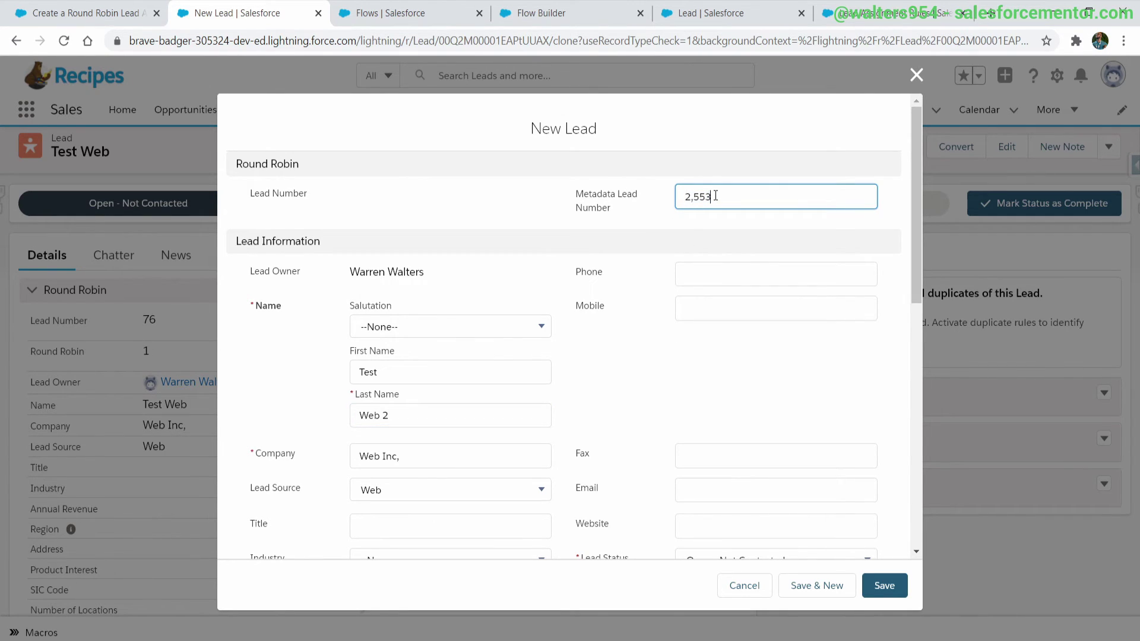
key(ctrl+a)
key(BackSpace)
click(884, 585)
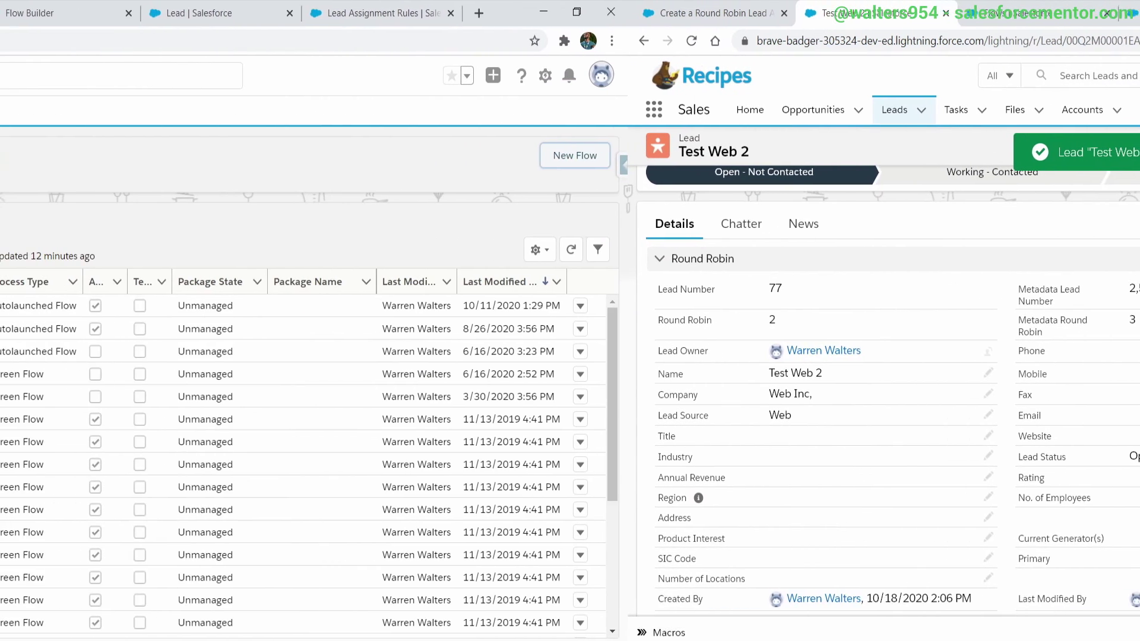
Open the Auto Number custom setting's data in Setup and check the Auto Number Lead Source Web value.
double_click(67, 159)
text(custom setting)
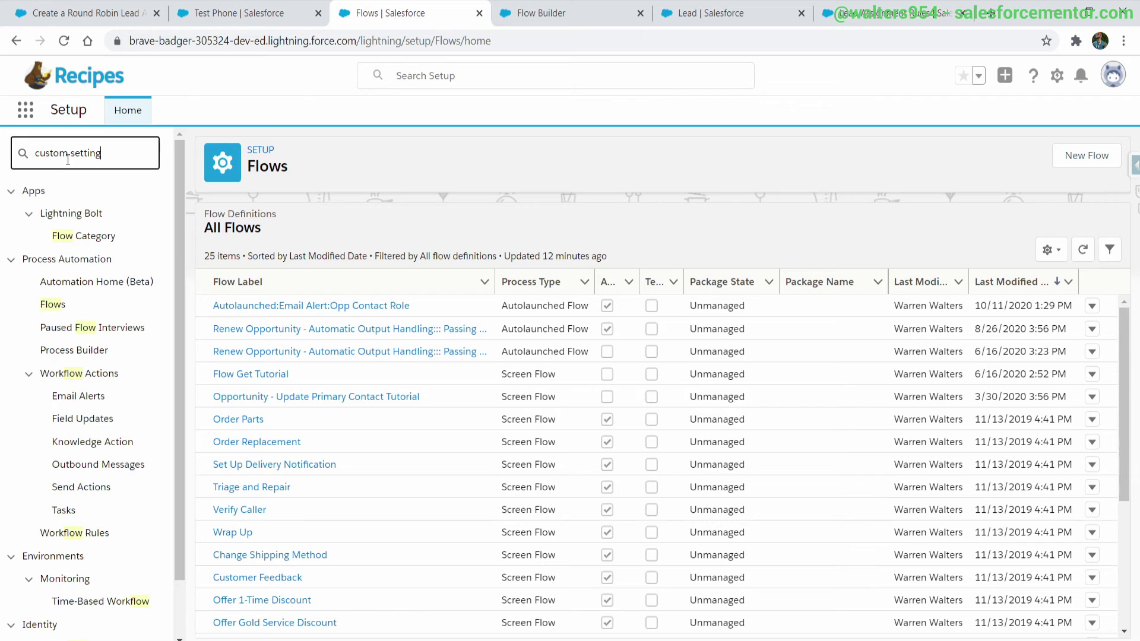
click(65, 214)
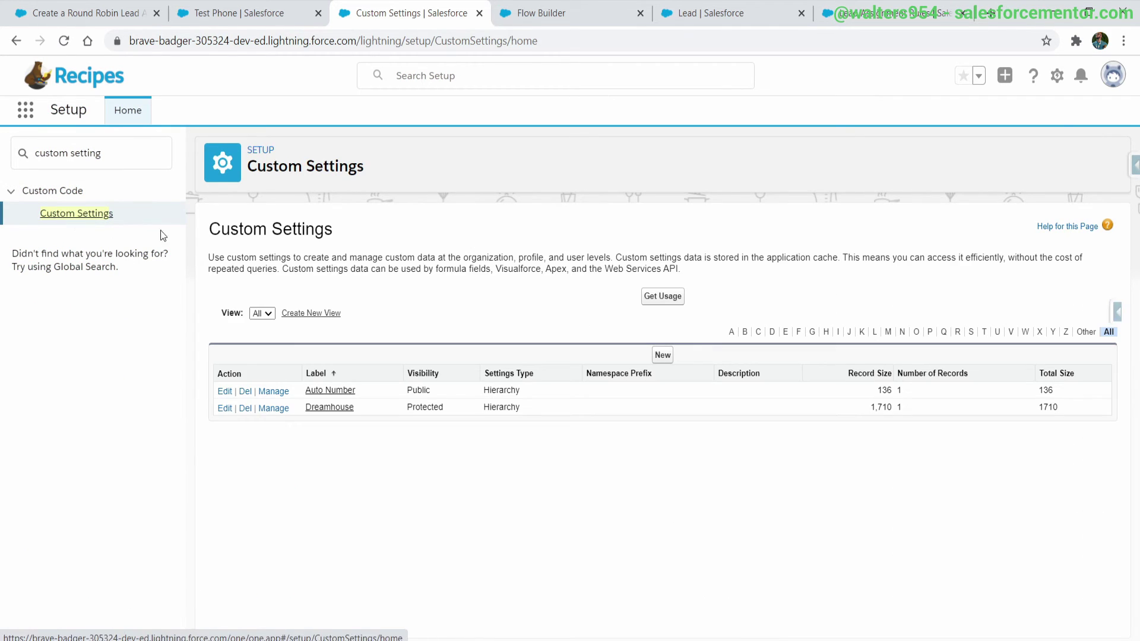
click(274, 391)
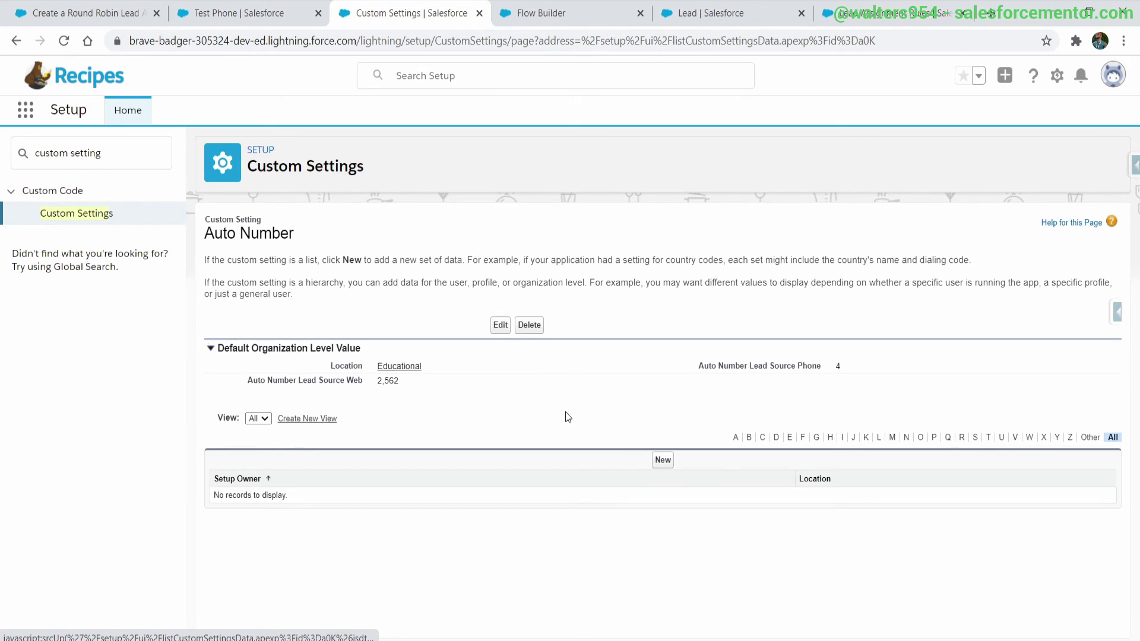
drag(440, 378, 371, 383)
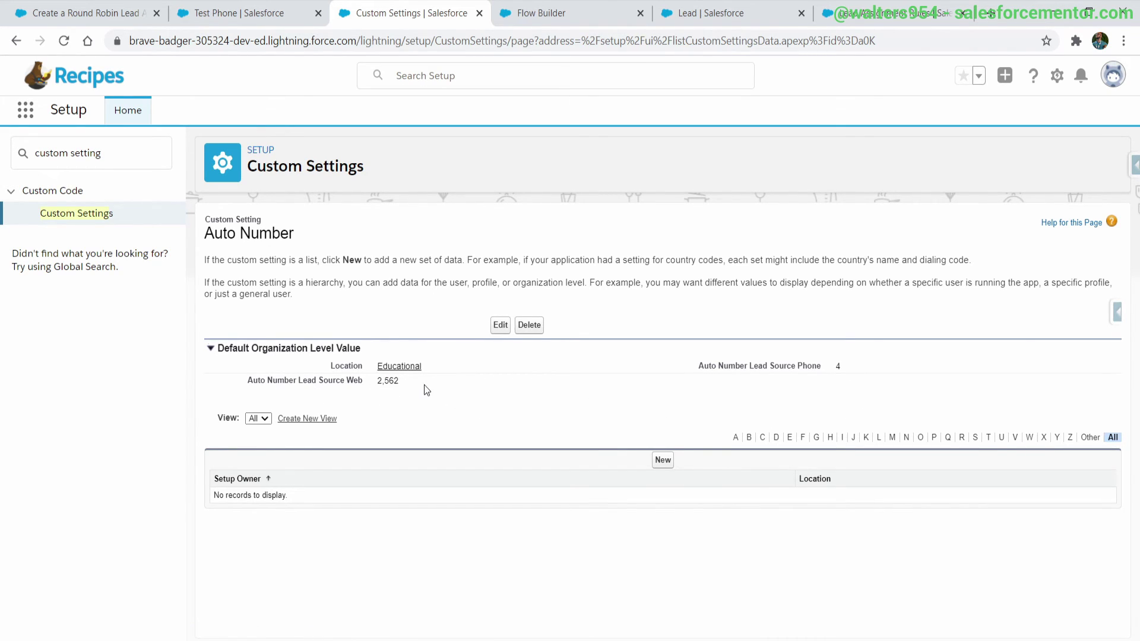
Edit the Test Phone lead and save it without changing any field to test the flow trigger.
click(252, 7)
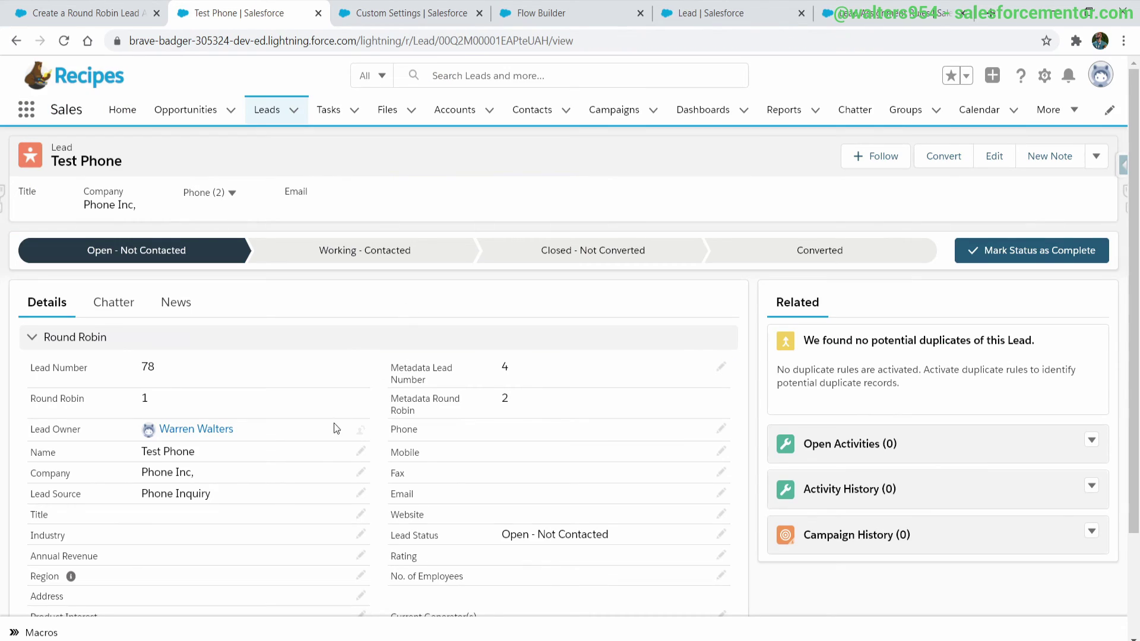
click(360, 514)
click(424, 597)
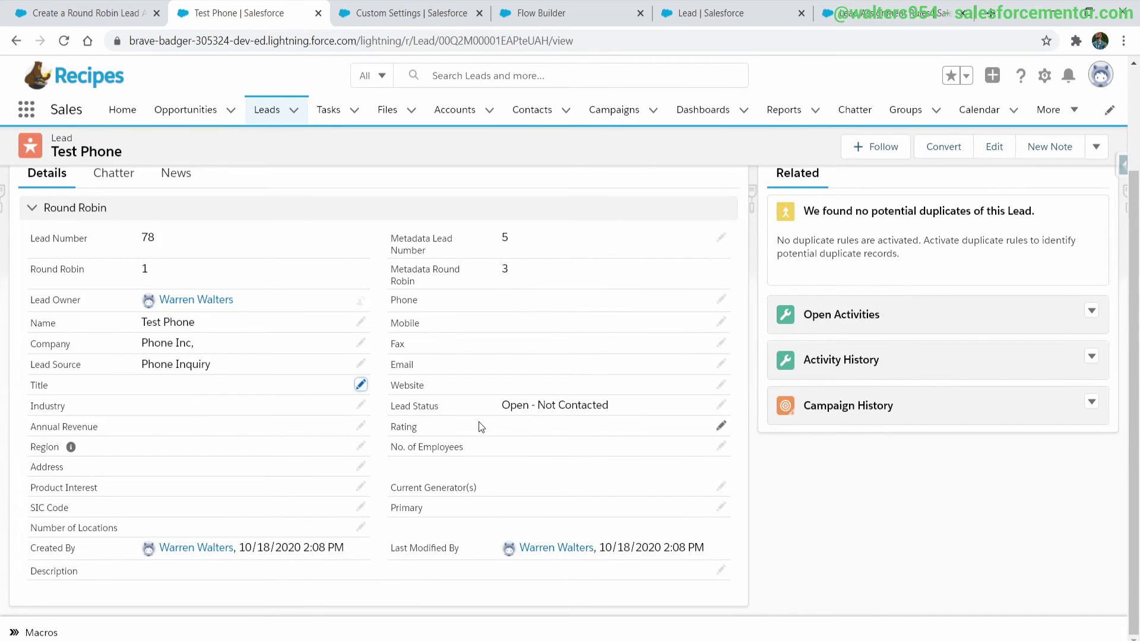
Make the flow run only when a lead is updated to meet the condition requirements, then save it as a new version and activate it.
click(533, 13)
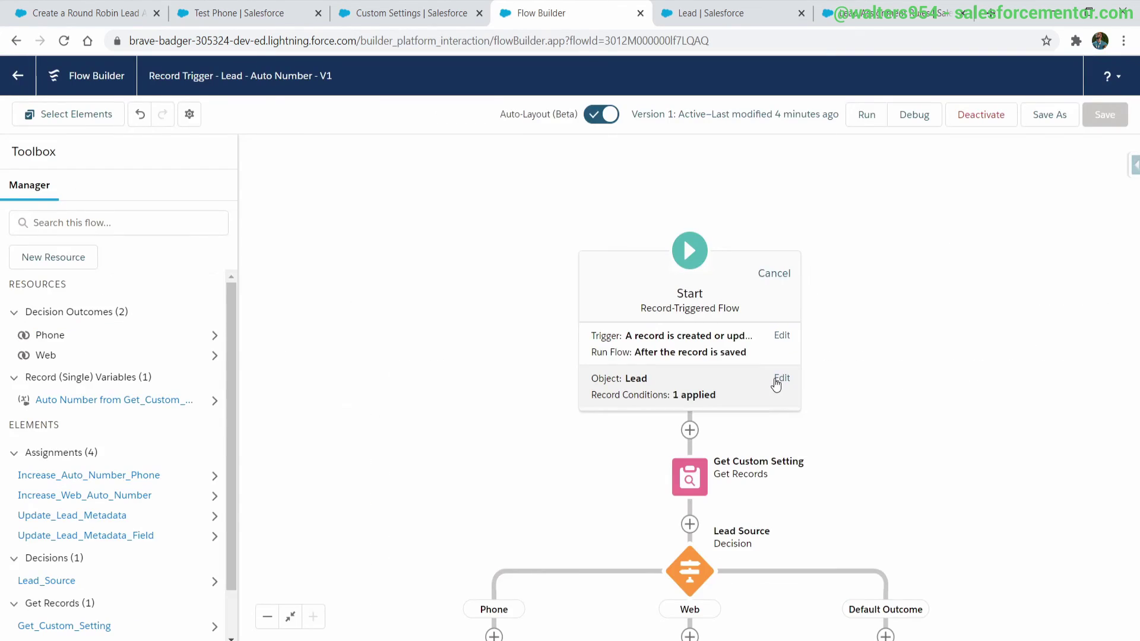
click(779, 376)
click(303, 481)
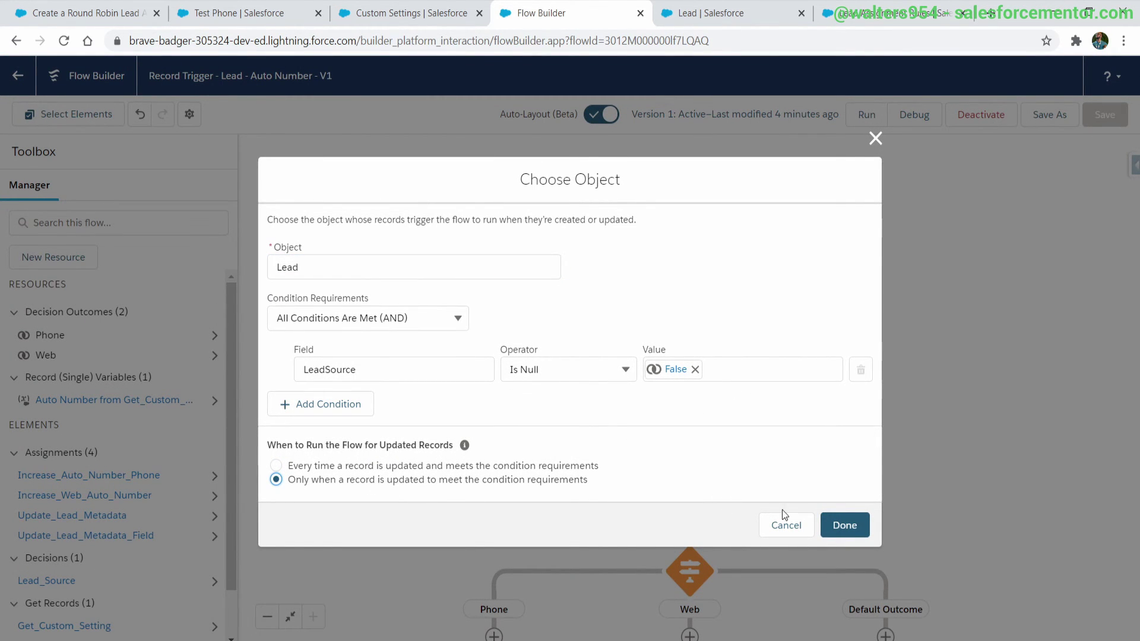
click(843, 525)
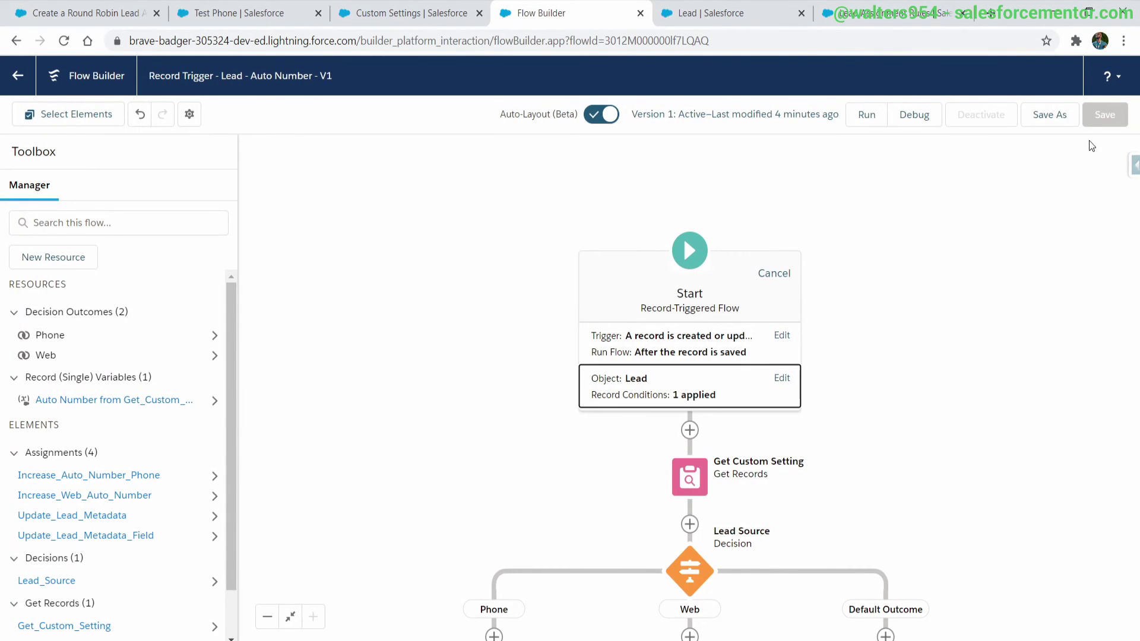
click(1050, 115)
click(843, 473)
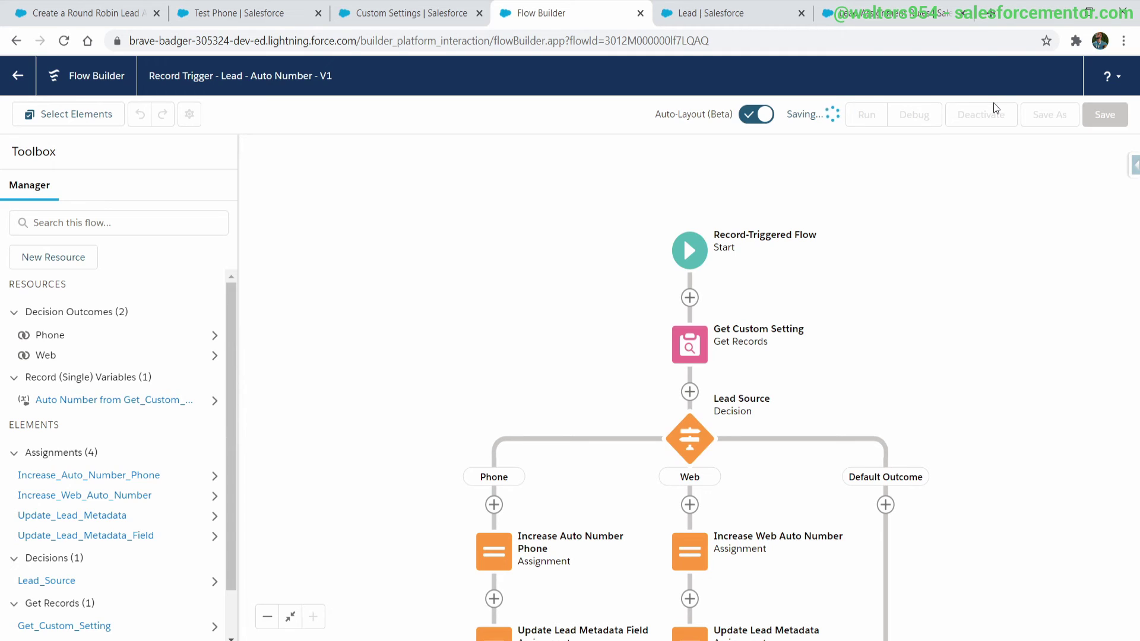
click(995, 109)
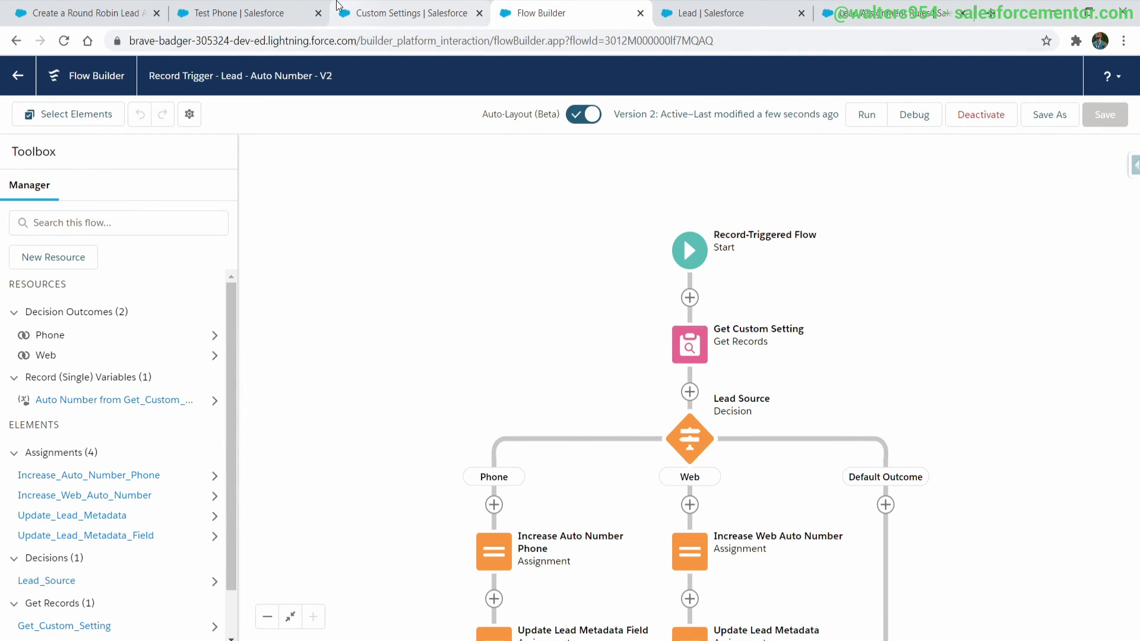
Resave the Test Phone lead with no field changes to test the new flow version.
click(261, 10)
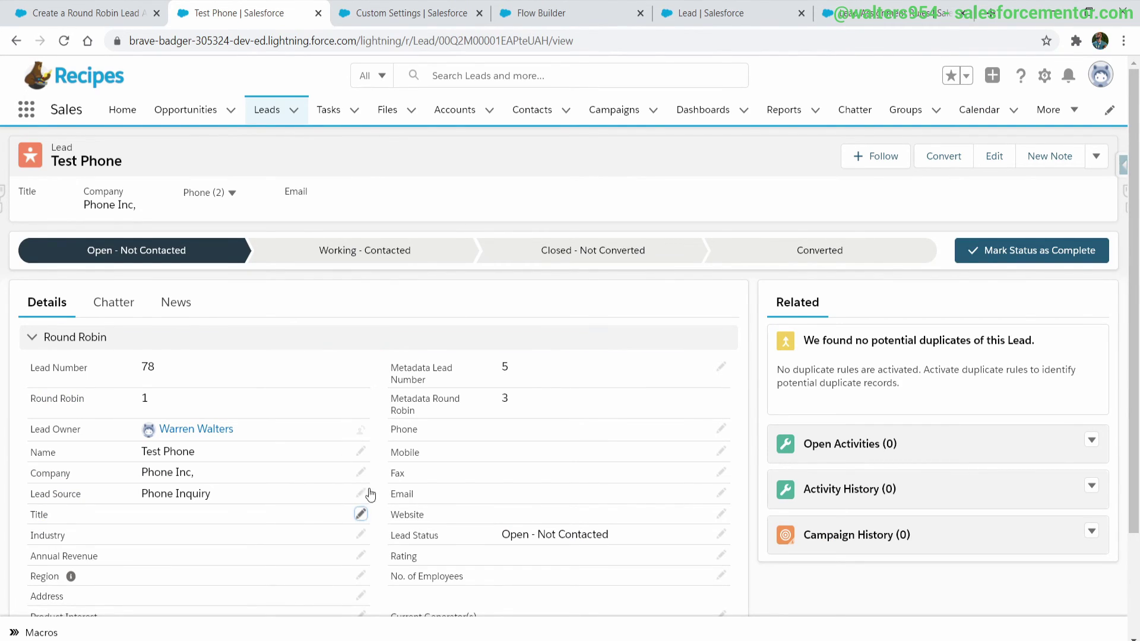
click(361, 512)
click(406, 591)
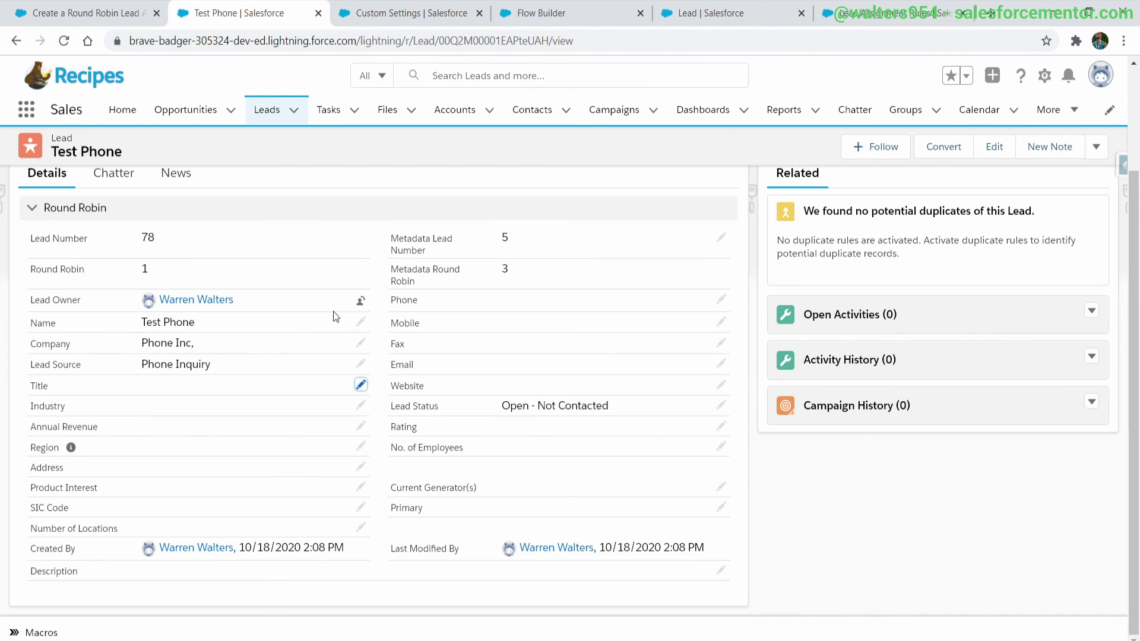
Change the Test Phone lead's source to Web and save the lead.
click(361, 364)
click(249, 374)
click(208, 421)
scroll(206, 415, up, 3)
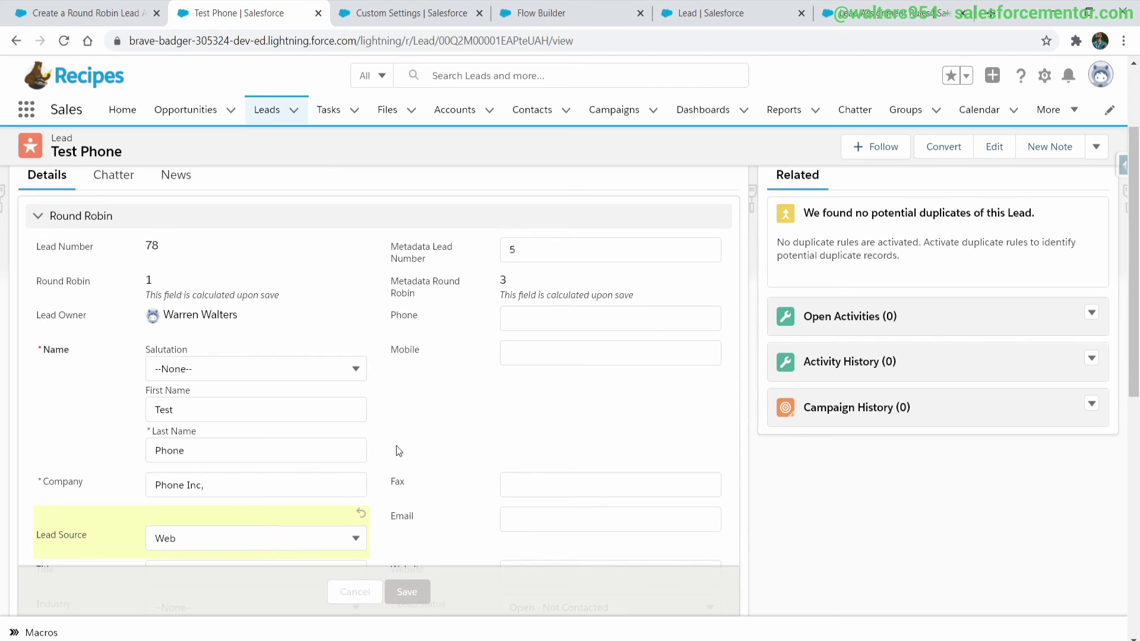
Clear the Test Phone lead's source to --None-- and save the lead.
click(360, 366)
click(202, 362)
click(183, 392)
click(407, 592)
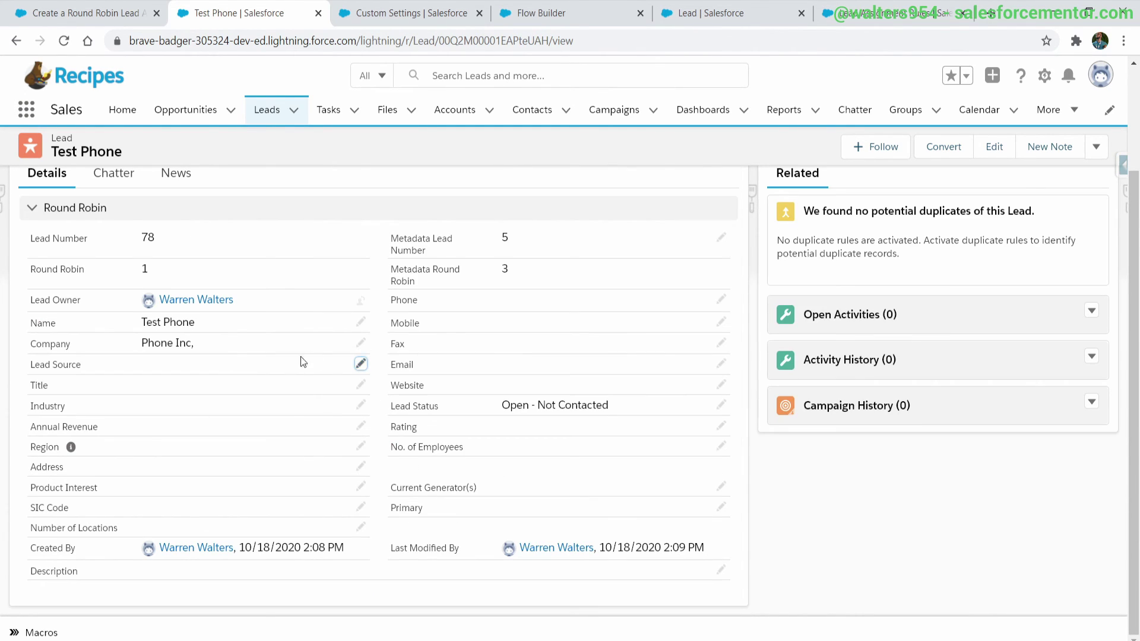
Set the Test Phone lead's empty lead source to Web, save, and check its Metadata Lead Number.
click(360, 363)
click(292, 365)
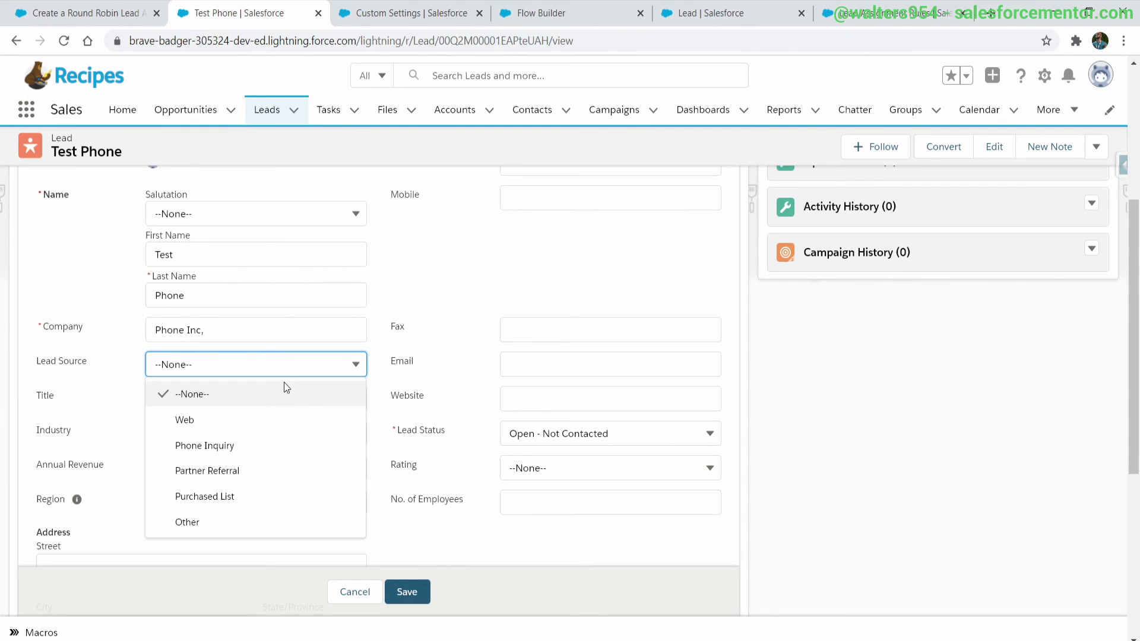
click(272, 420)
scroll(338, 428, up, 3)
click(407, 592)
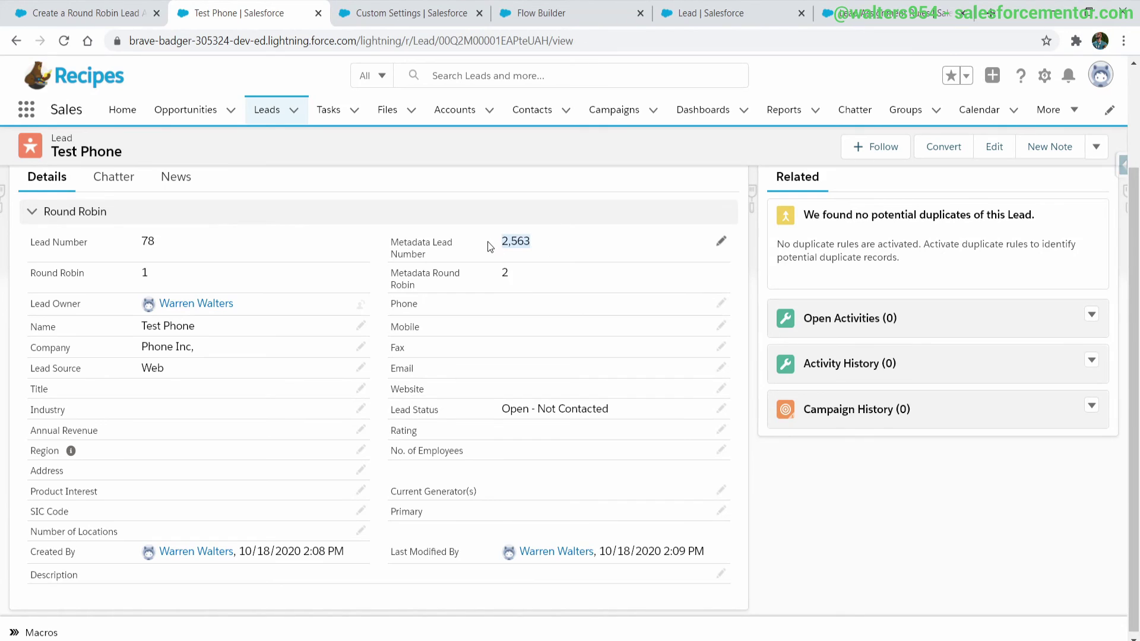
click(908, 5)
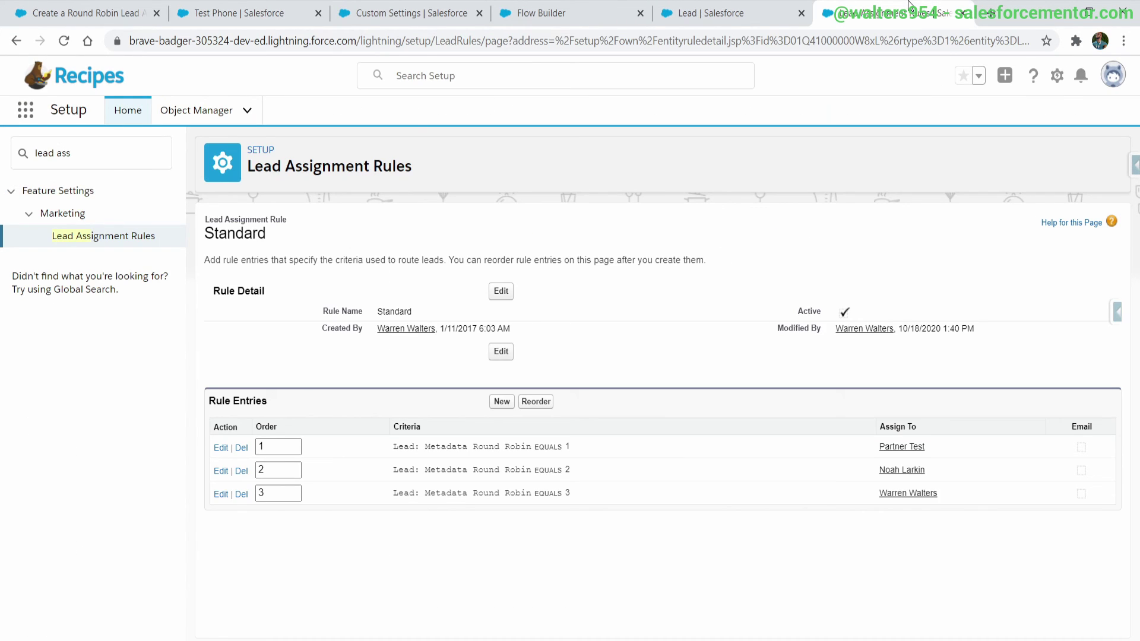
click(713, 6)
click(541, 6)
click(387, 5)
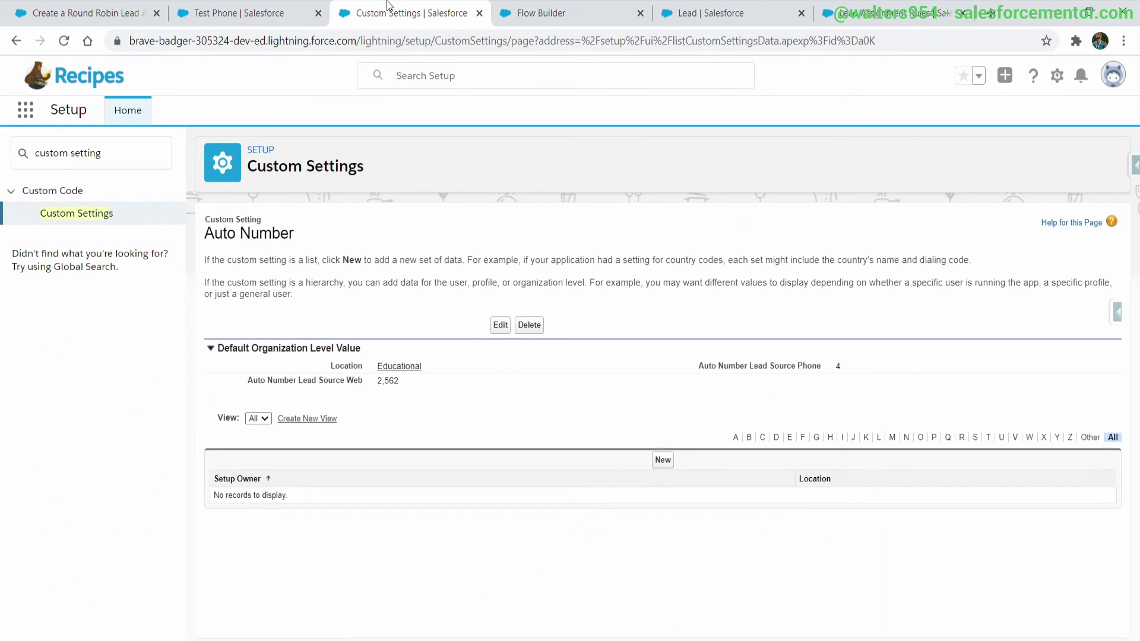
click(243, 10)
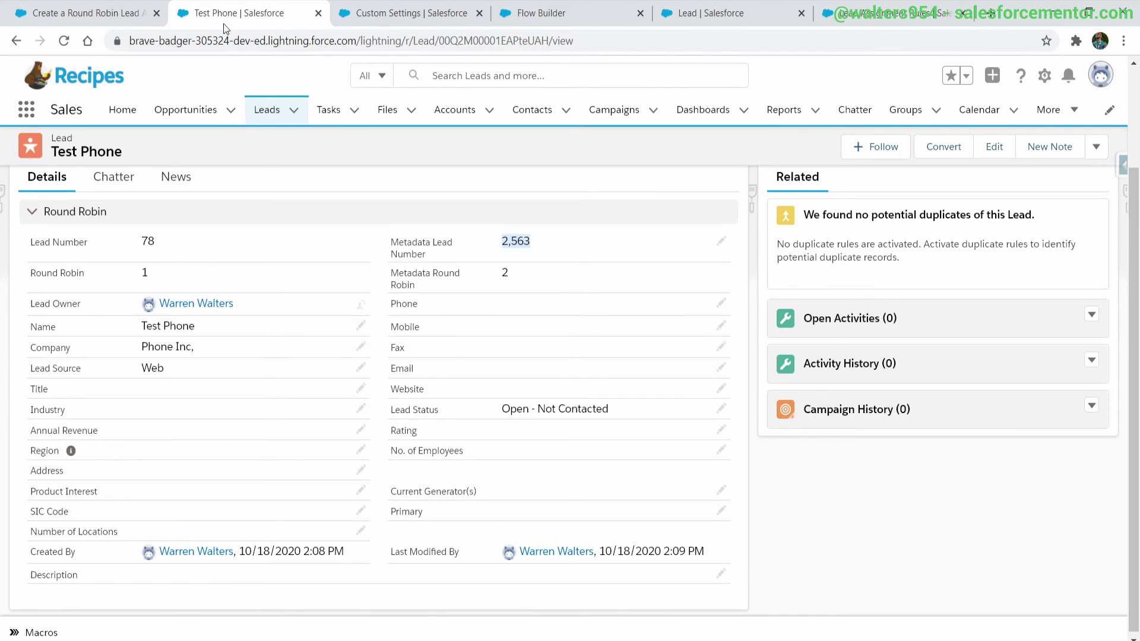